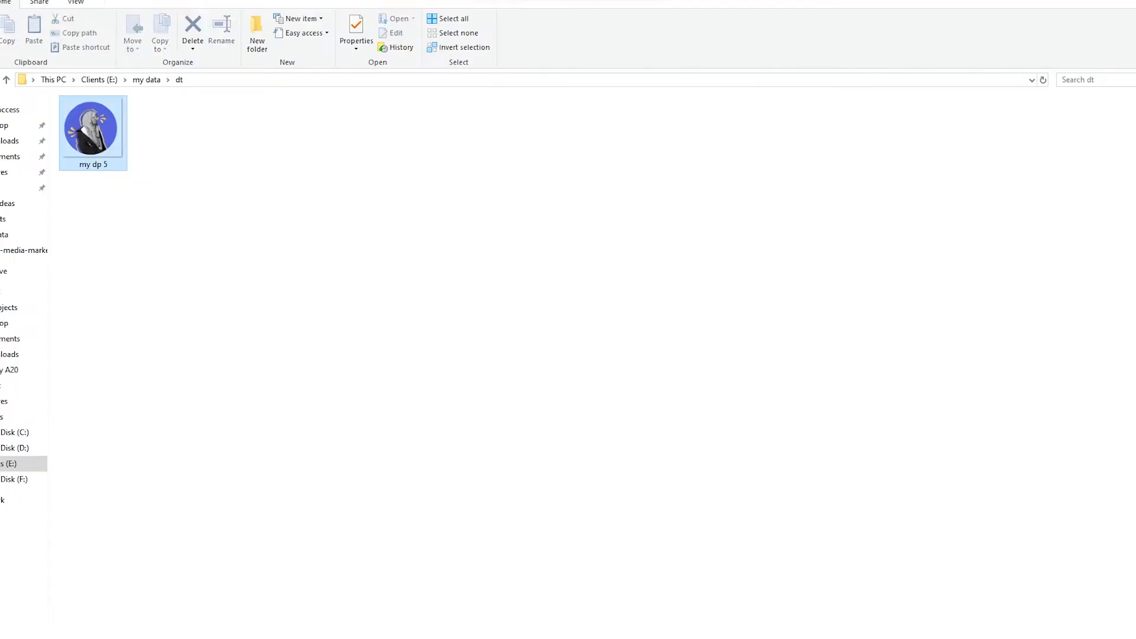
Step: Place my dp 5.png on the left artboard and scale it to sit centred-left
left_click_drag(91, 130, 433, 355)
left_click_drag(626, 175, 357, 444)
left_click_drag(319, 497, 345, 377)
key("ctrl+shift+a")
left_click(345, 378)
left_click_drag(381, 323, 392, 314)
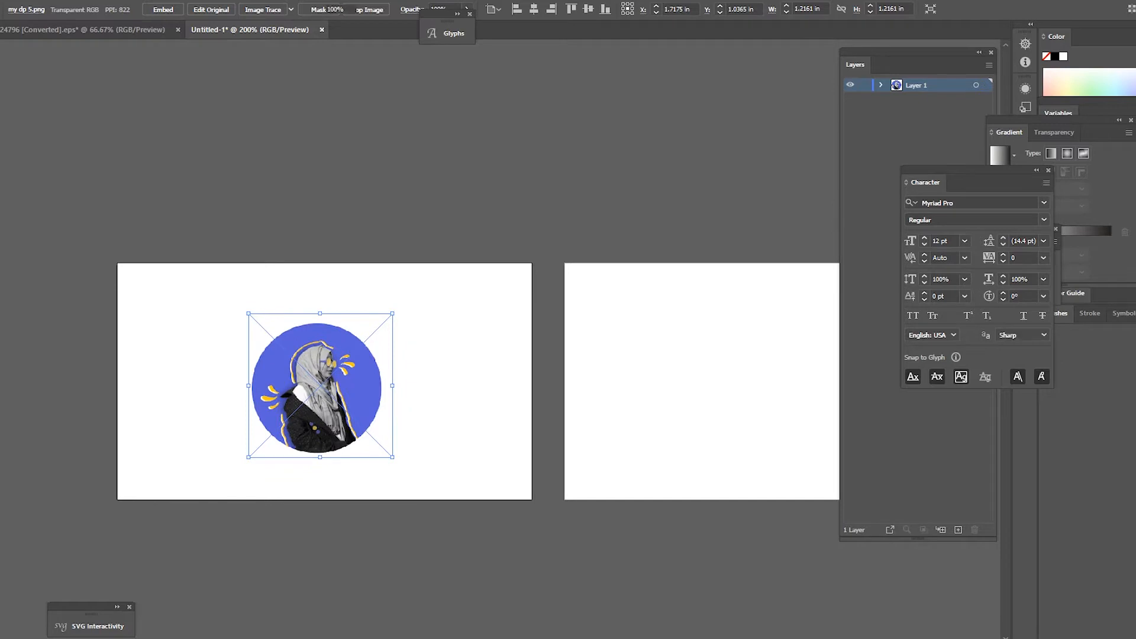
Step: Embed the placed portrait photo into the document
left_click(163, 9)
left_click(449, 416)
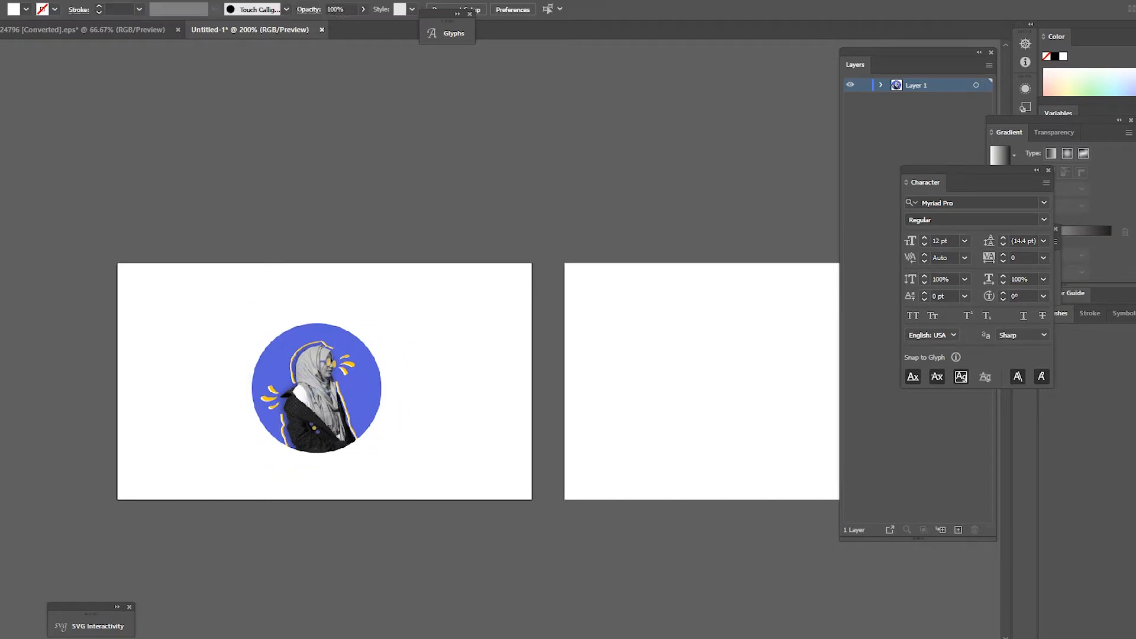
scroll(449, 417, "down", 2)
scroll(393, 406, "up", 1)
left_click(392, 406)
scroll(337, 443, "down", 1)
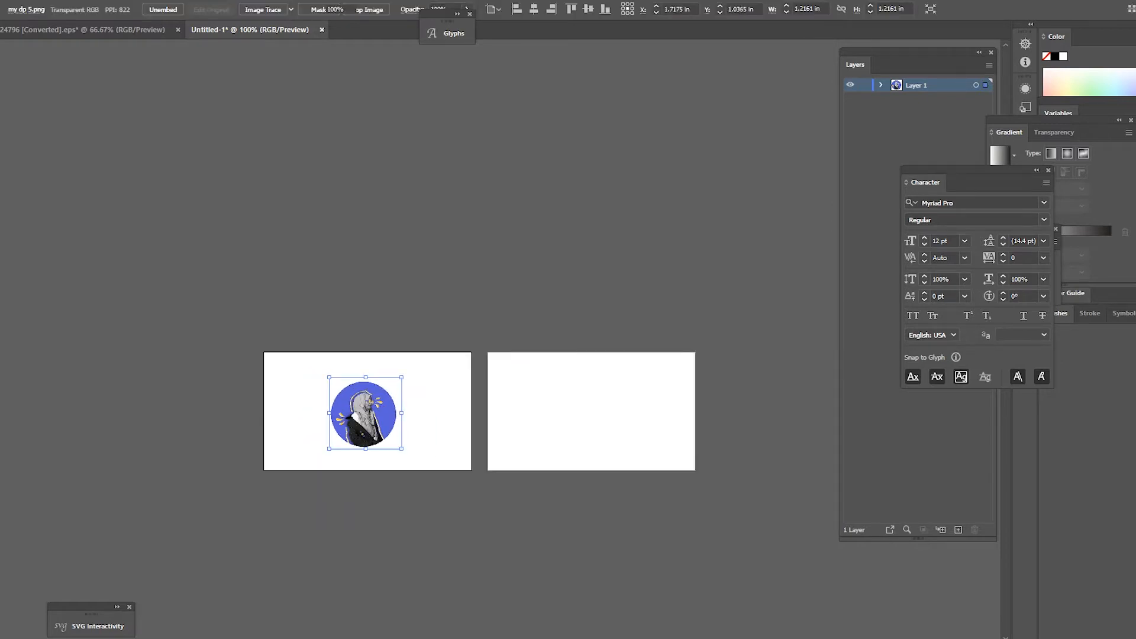
left_click(423, 448)
scroll(620, 429, "up", 1)
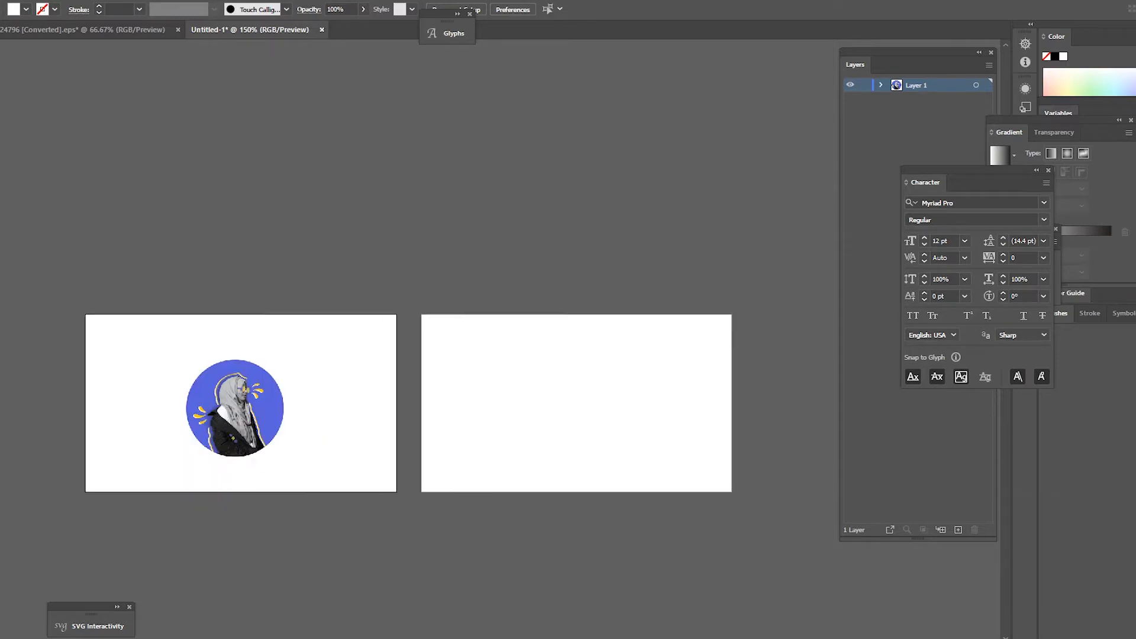
scroll(474, 207, "down", 1)
scroll(289, 349, "up", 1)
scroll(307, 366, "down", 1)
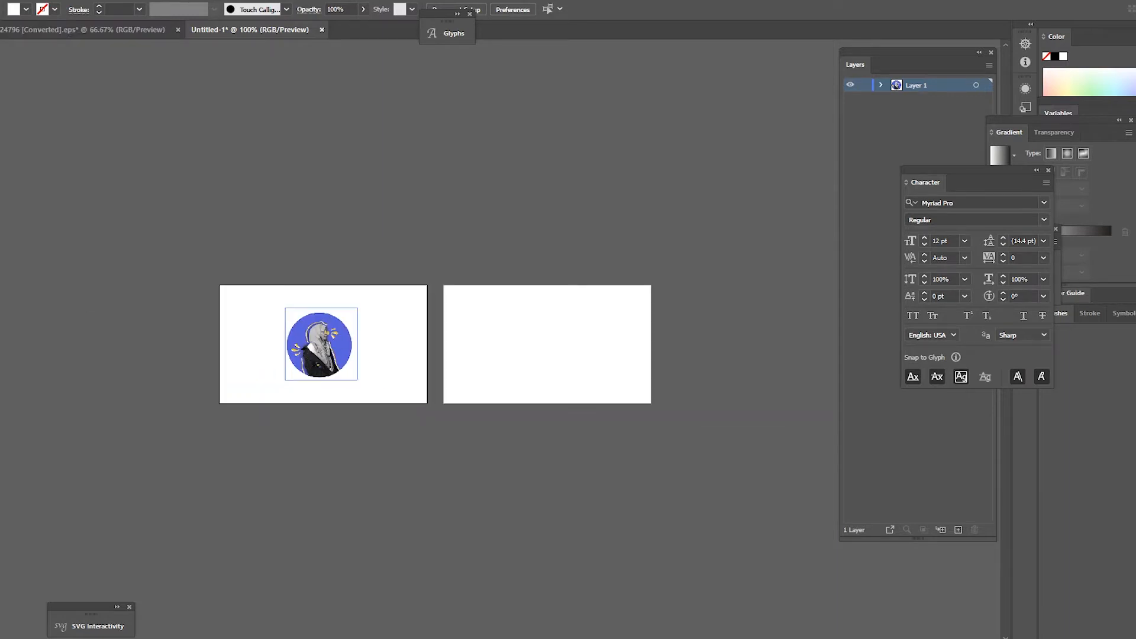
scroll(311, 347, "up", 1)
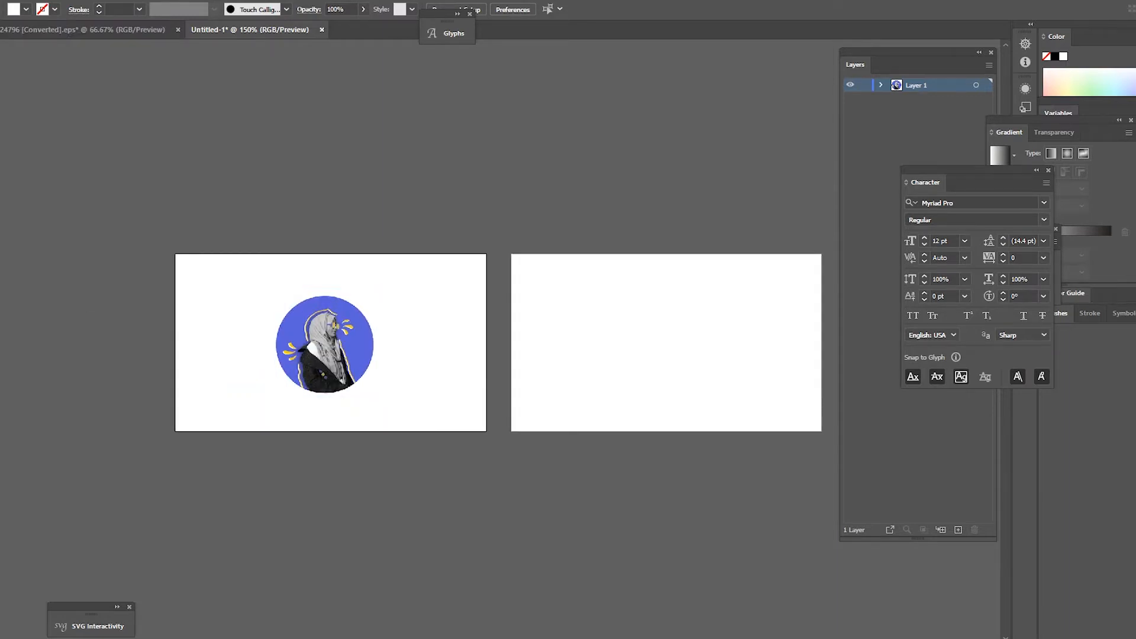
scroll(333, 451, "down", 1)
scroll(337, 413, "up", 1)
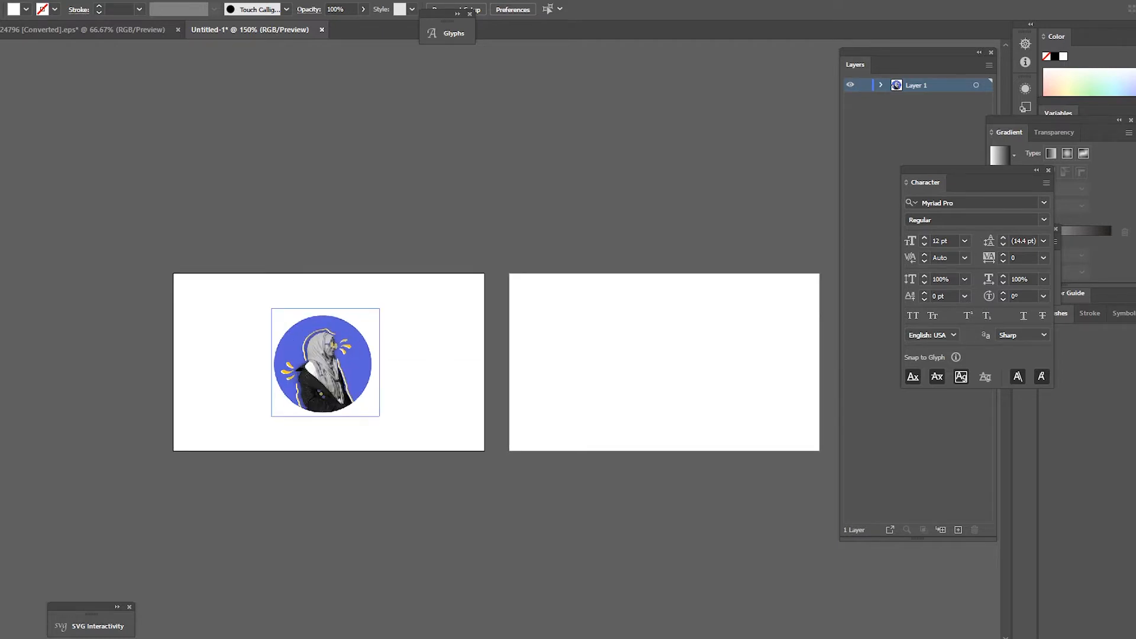
scroll(330, 409, "down", 1)
scroll(731, 442, "up", 1)
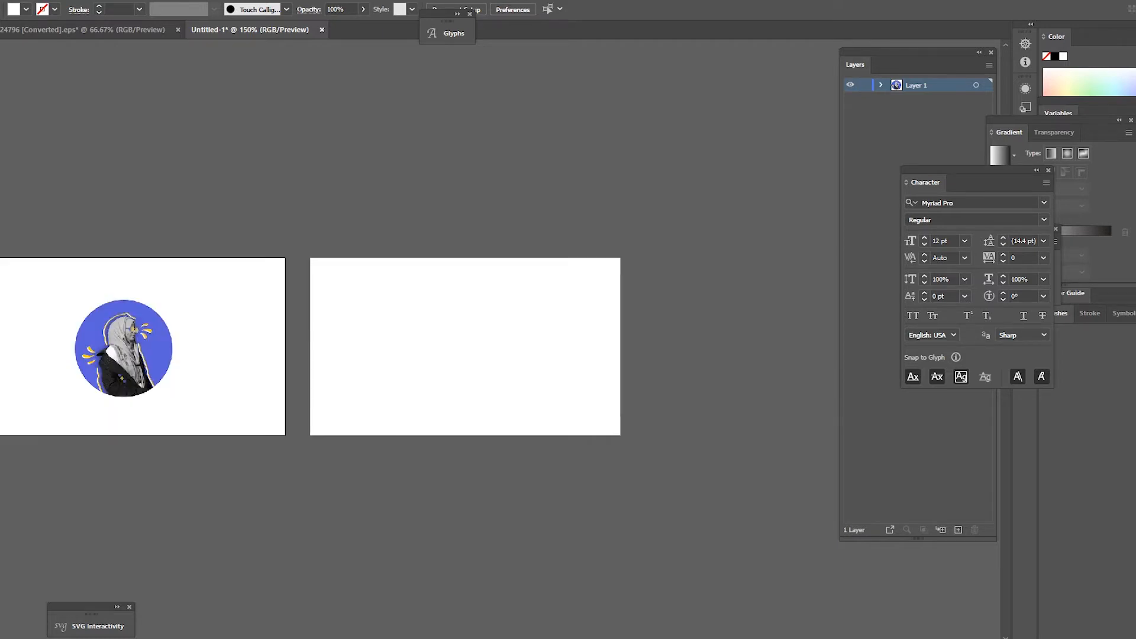
left_click(83, 30)
Step: Bring the red wavy blob into the card document and delete its white outline
left_click_drag(181, 248, 394, 380)
scroll(411, 368, "down", 1)
scroll(369, 390, "up", 3)
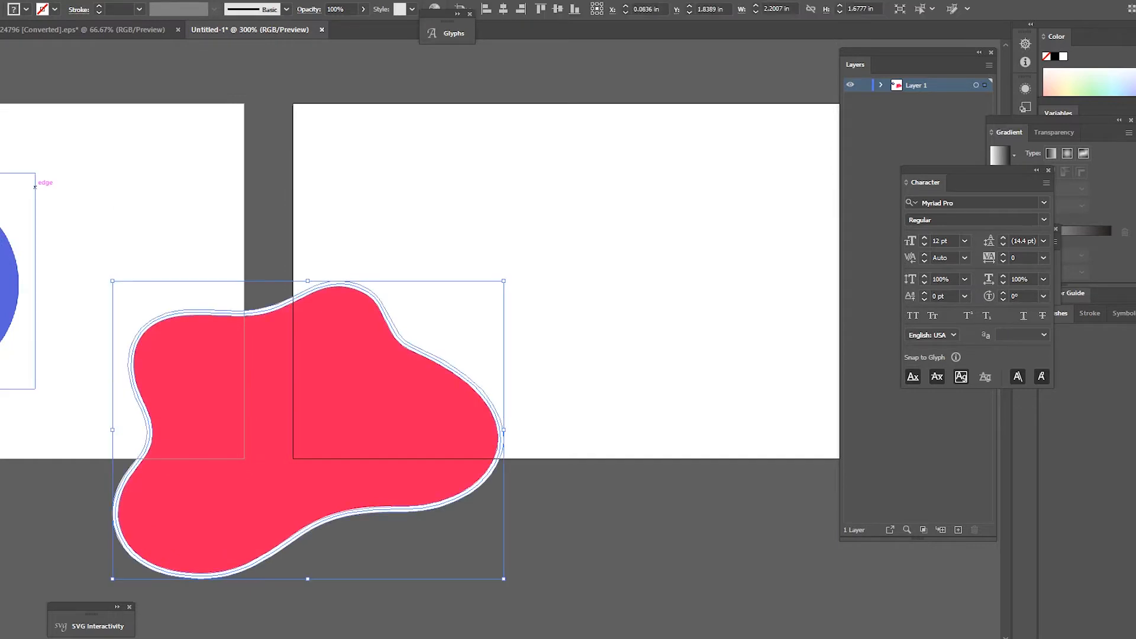
key("ctrl+shift+g")
left_click(527, 343)
left_click(379, 403)
left_click(499, 460)
key("Delete")
left_click(455, 439)
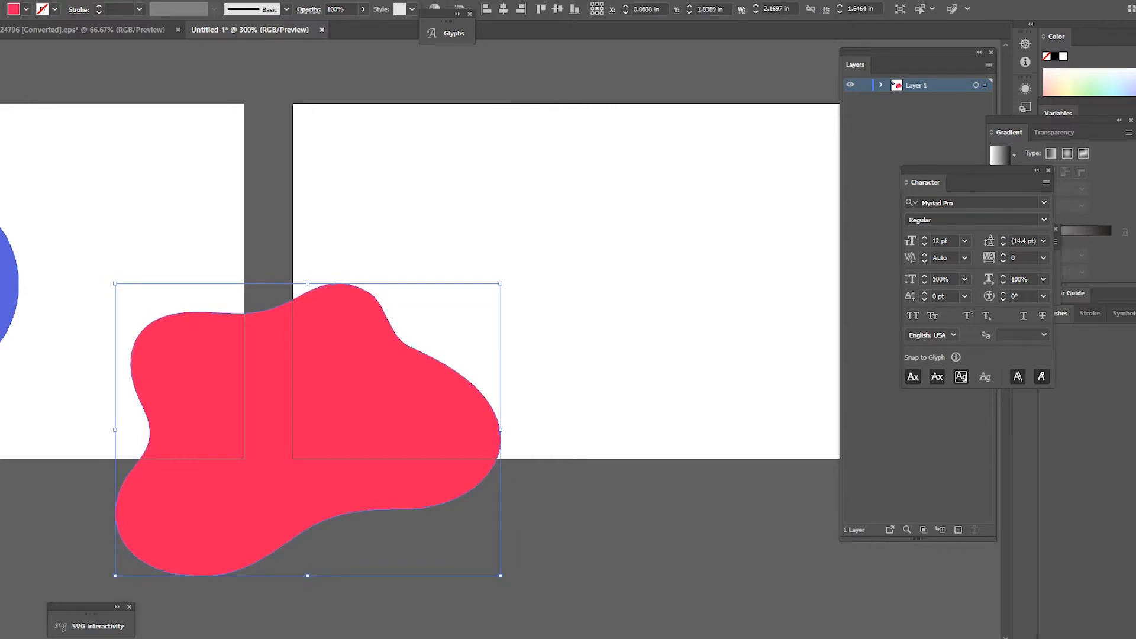
Step: Trim away the blob's part overhanging the artboard's left edge using a rectangle and Shape Builder
scroll(331, 248, "down", 2)
key("m")
mouse_move(223, 226)
left_mouse_down()
mouse_move(322, 407)
mouse_move(312, 411)
left_mouse_up()
scroll(350, 366, "up", 1)
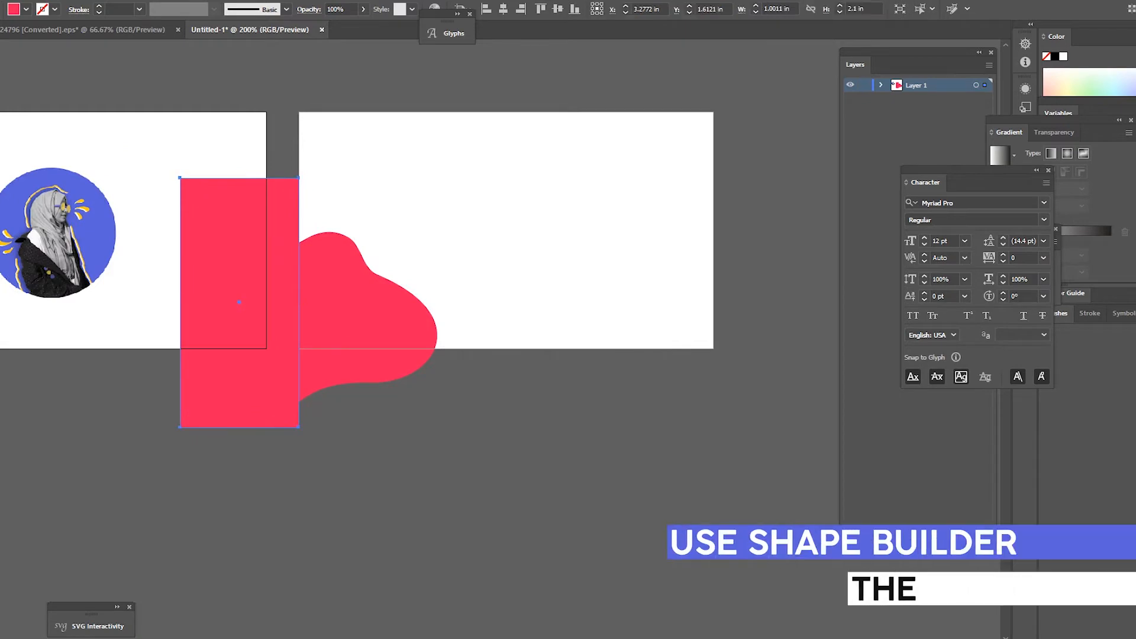
key("v")
left_click(359, 317, "shift")
key("shift+m")
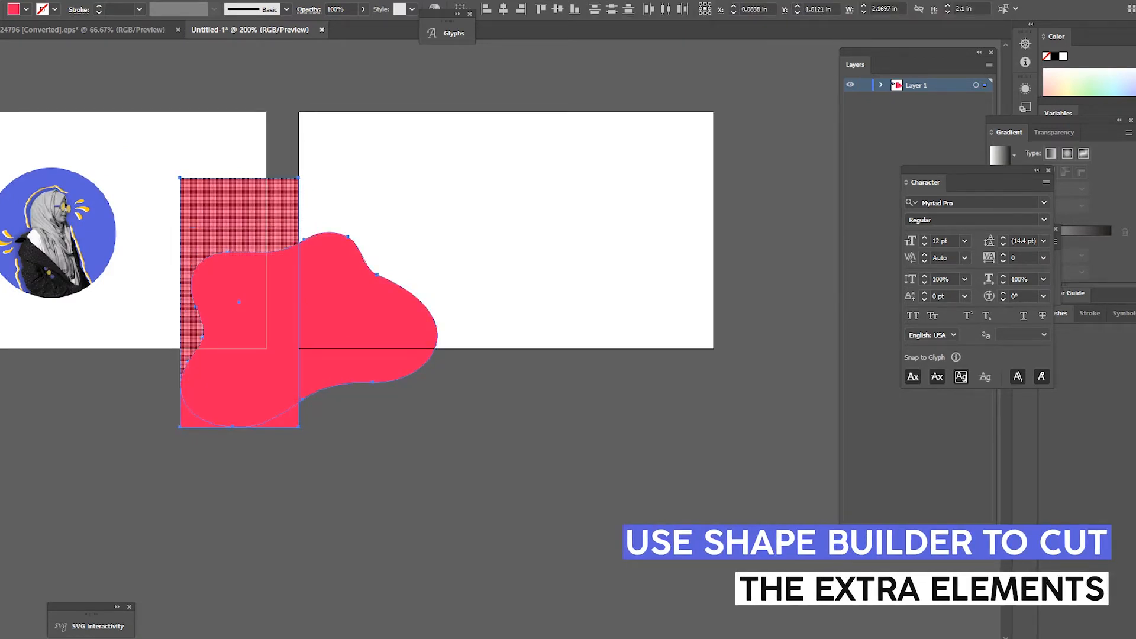
left_click(193, 228, "alt")
left_click(237, 308, "alt")
left_click(287, 417, "alt")
scroll(339, 426, "up", 2)
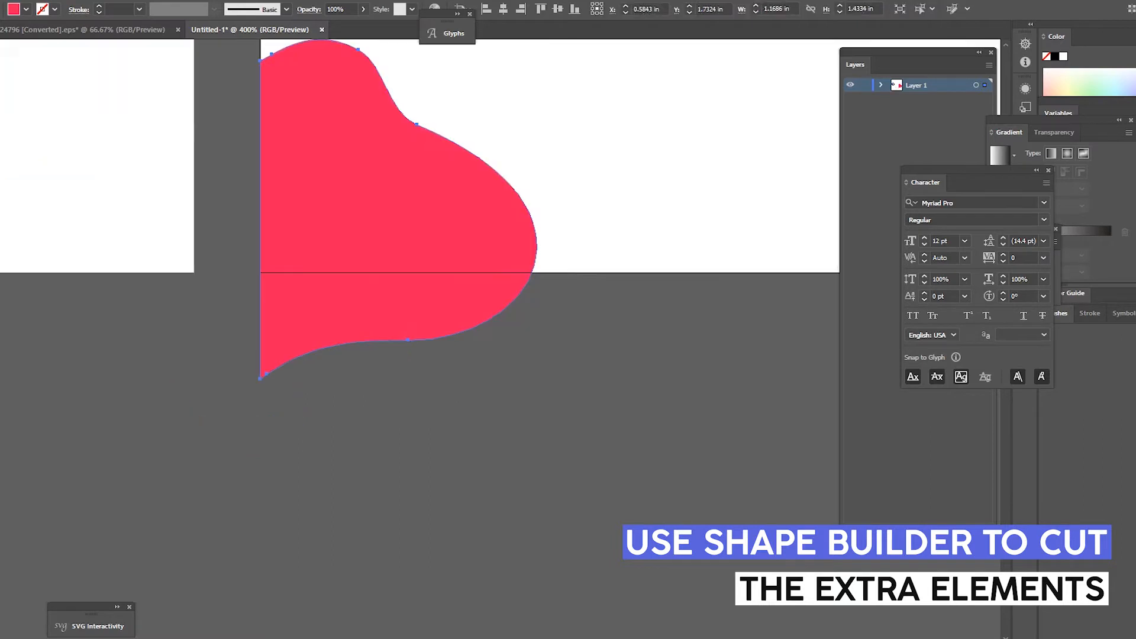
key("v")
scroll(380, 308, "down", 2)
scroll(420, 267, "up", 1)
Step: Cut off the blob below the artboard's bottom edge, then narrow it slightly
mouse_move(378, 252)
left_mouse_down()
mouse_move(383, 175)
mouse_move(383, 231)
left_mouse_up()
scroll(353, 205, "up", 2)
key("ctrl+z")
key("ctrl+z")
key("ctrl+shift+z")
key("Delete")
key("ctrl+z")
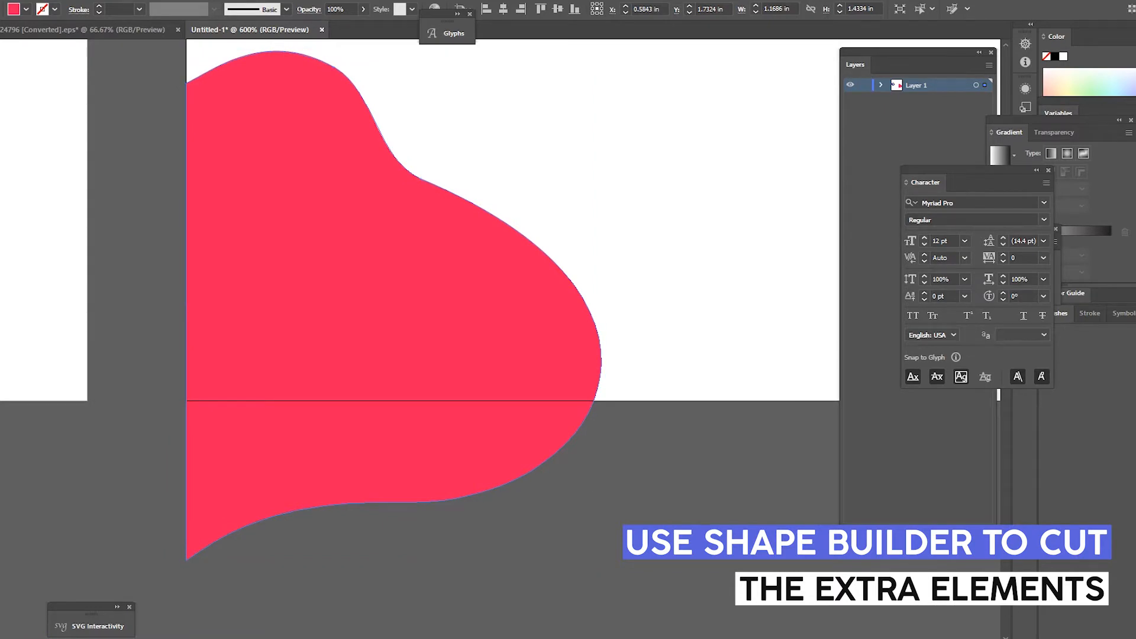
left_click_drag(170, 401, 710, 567)
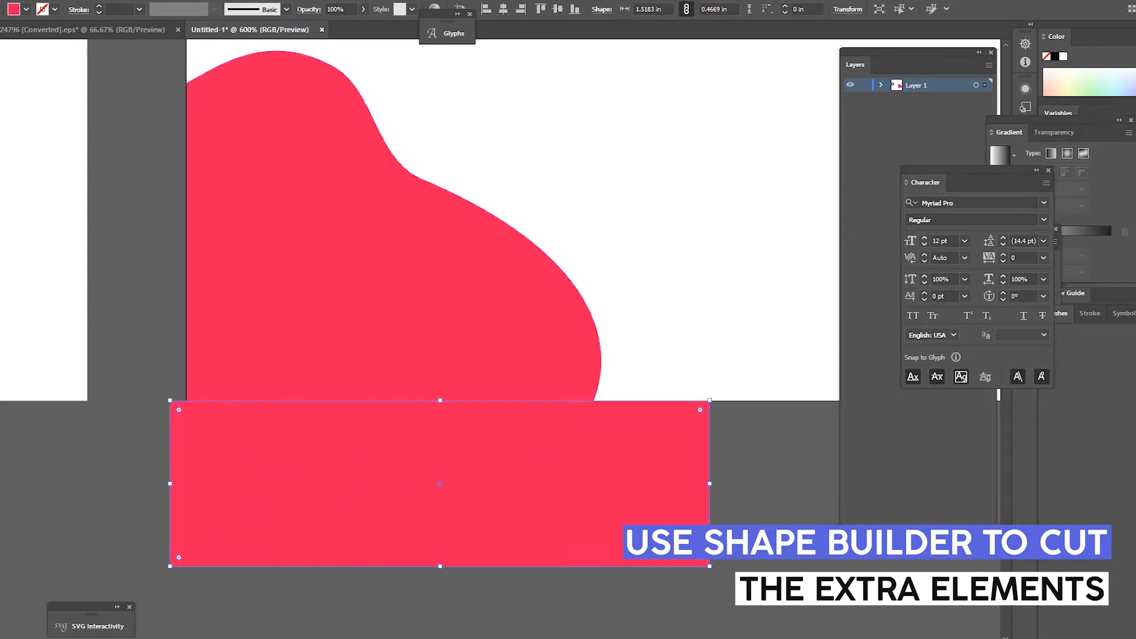
key("ctrl+a")
key("shift+m")
left_click_drag(195, 533, 681, 474)
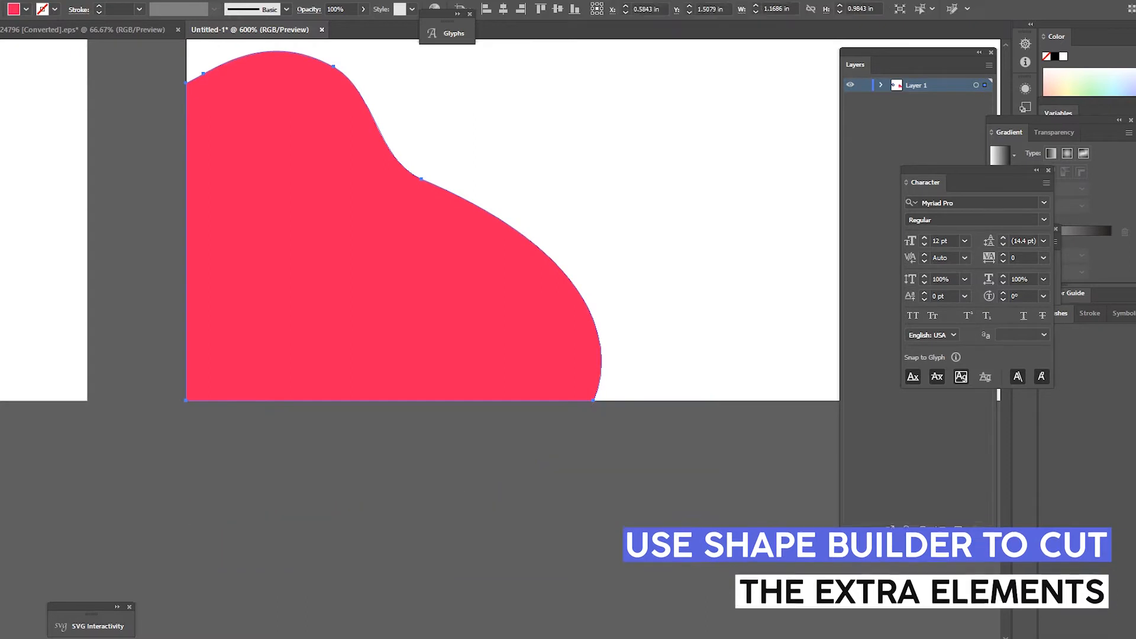
scroll(488, 505, "down", 4)
scroll(646, 411, "up", 2)
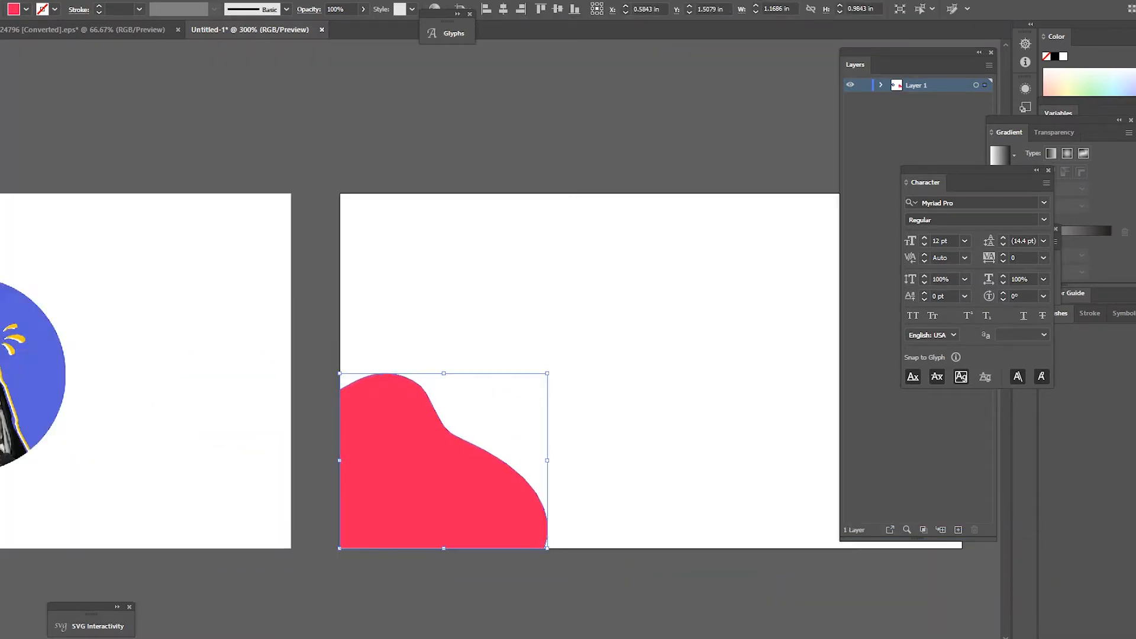
left_click_drag(547, 460, 522, 461)
Step: Stretch the blob taller and recolour it with the photo circle's blue, adjusting its position and size
left_click(533, 414)
scroll(386, 450, "down", 1)
left_click_drag(386, 449, 330, 432)
left_click(344, 435)
scroll(303, 356, "up", 1)
left_click_drag(388, 392, 388, 378)
scroll(373, 521, "down", 2)
key("i")
left_click(184, 465)
key("v")
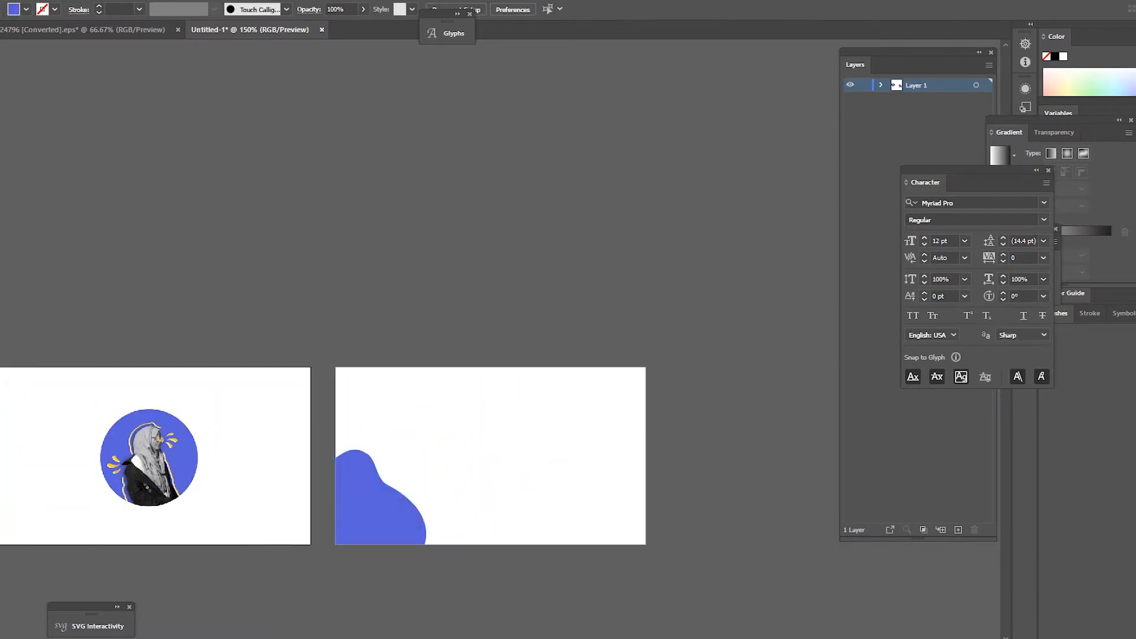
left_click(656, 423)
scroll(628, 426, "up", 1)
left_click_drag(348, 530, 348, 518)
left_click_drag(358, 573, 371, 585)
Step: Make a yellow copy of the blob behind the blue one, turned into an outline
key("a")
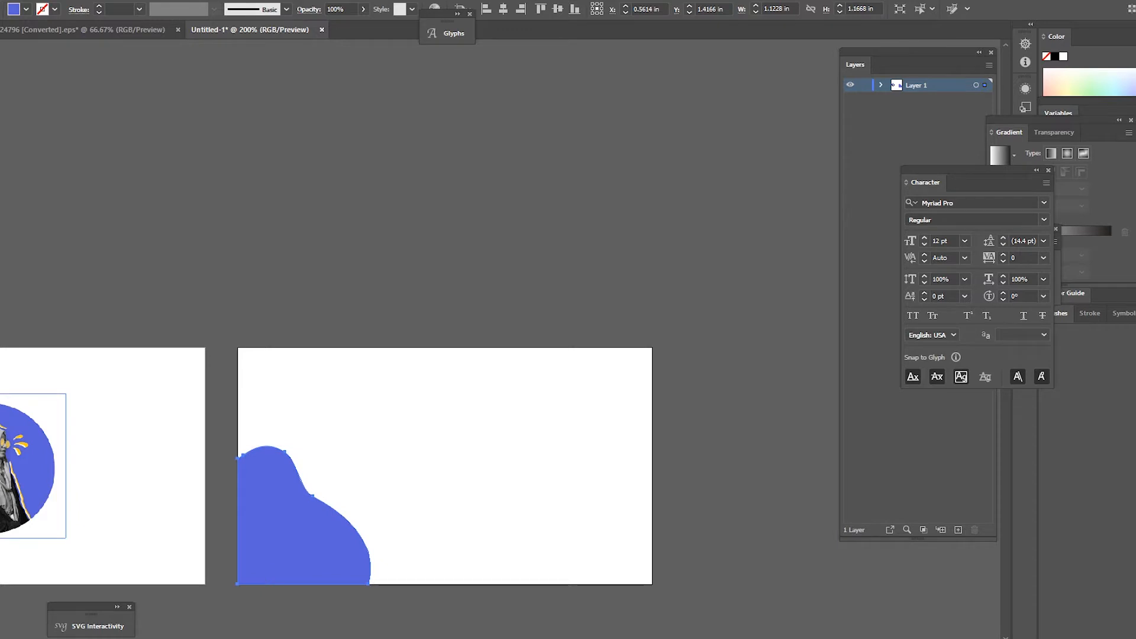
left_click(20, 441)
left_click(136, 450, "ctrl")
left_click(302, 527, "ctrl")
key("ctrl+[")
key("a")
key("shift+x")
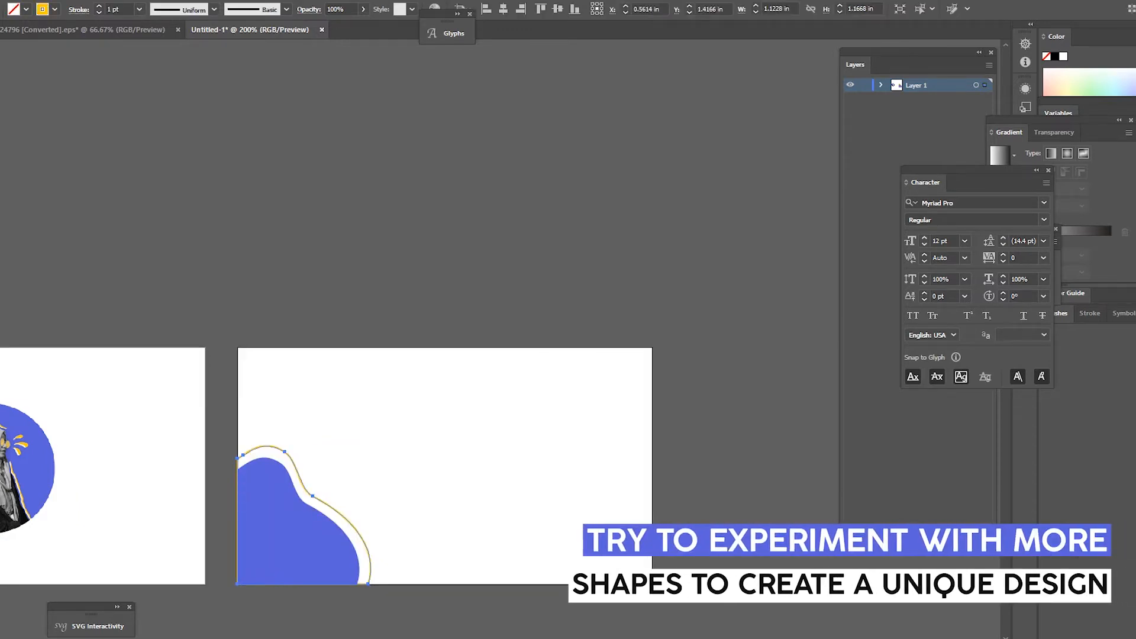
key("v")
Step: Shrink the yellow outline proportionally and shift it slightly left around the blue blob
key("ctrl+equal")
key("ctrl+minus")
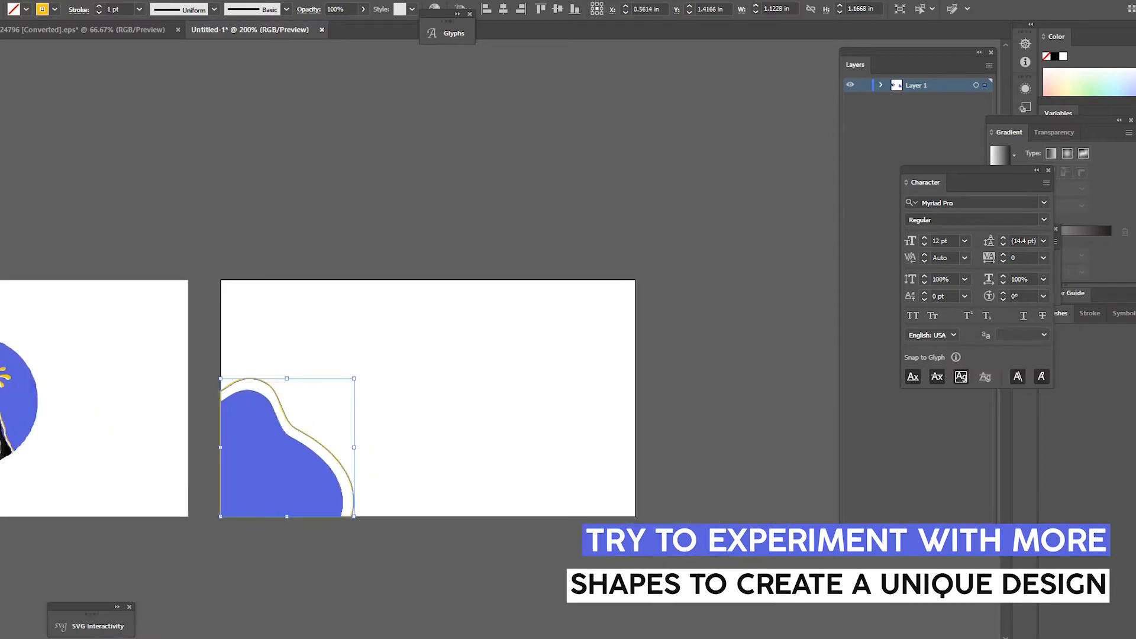
key("ctrl+equal")
key("ctrl+equal")
key("a")
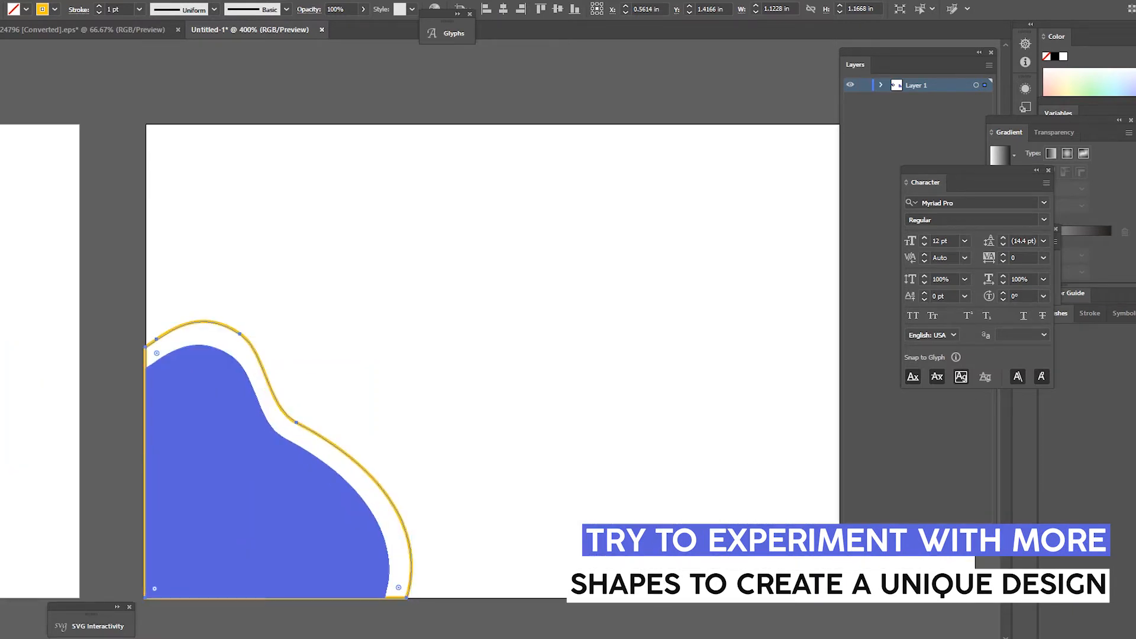
key("v")
key("ctrl+minus")
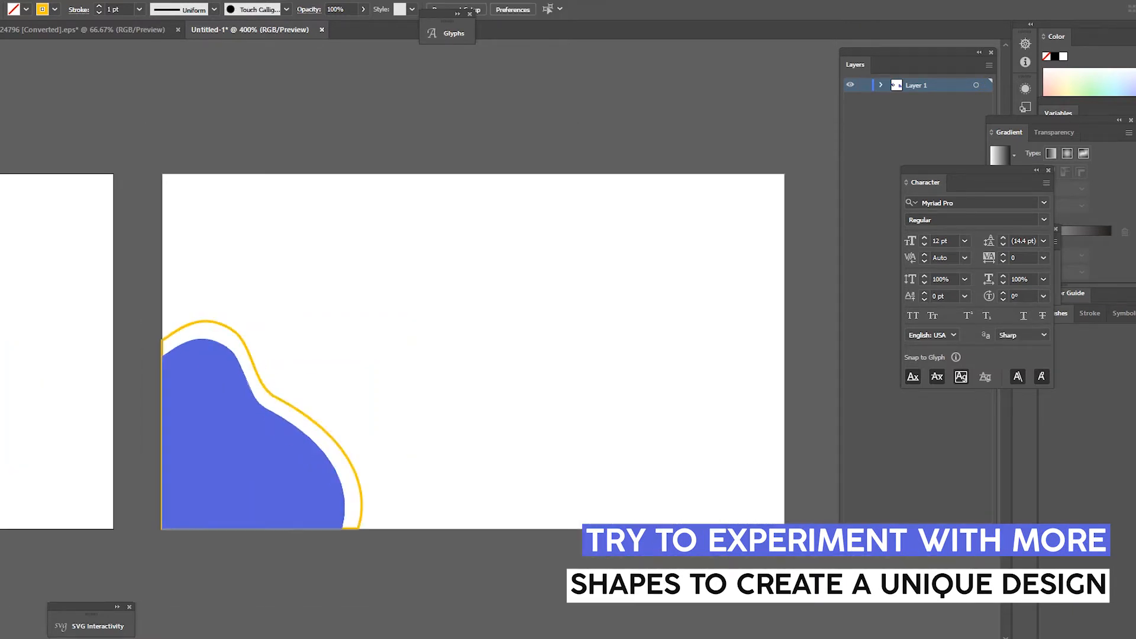
key("ctrl+equal")
key("ctrl+equal")
left_click_drag(342, 208, 342, 237)
scroll(347, 305, "down", 2)
scroll(349, 414, "up", 1)
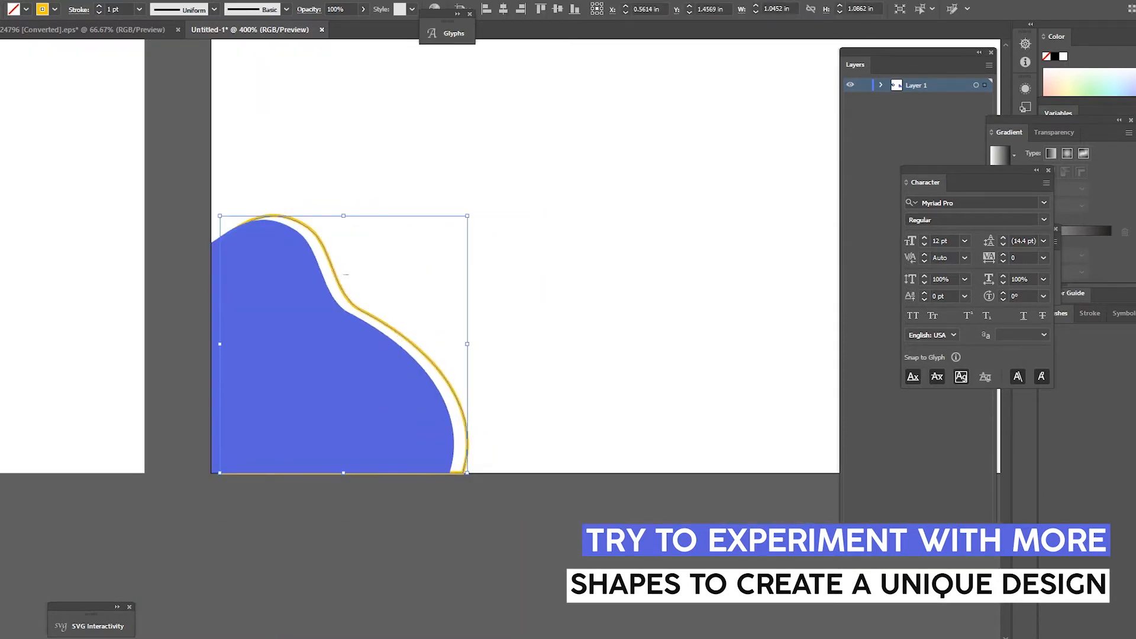
left_click_drag(382, 311, 373, 306)
Step: Reshape the yellow outline's bottom and top-left anchors to keep a small even gap
key("ctrl+equal")
key("ctrl+equal")
key("ctrl+equal")
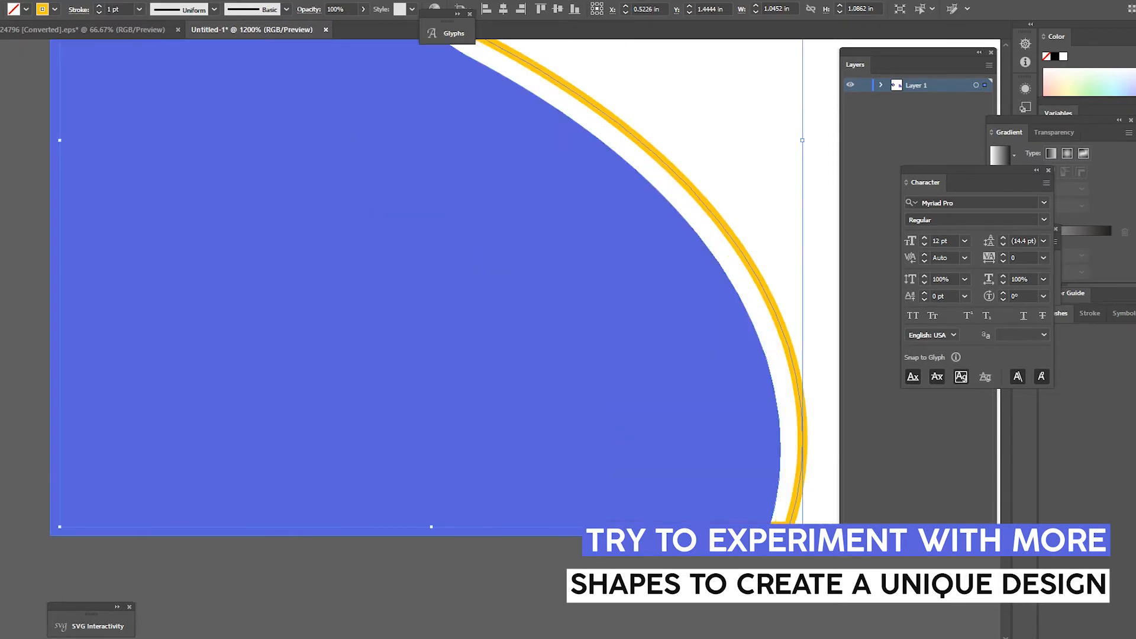
key("Right")
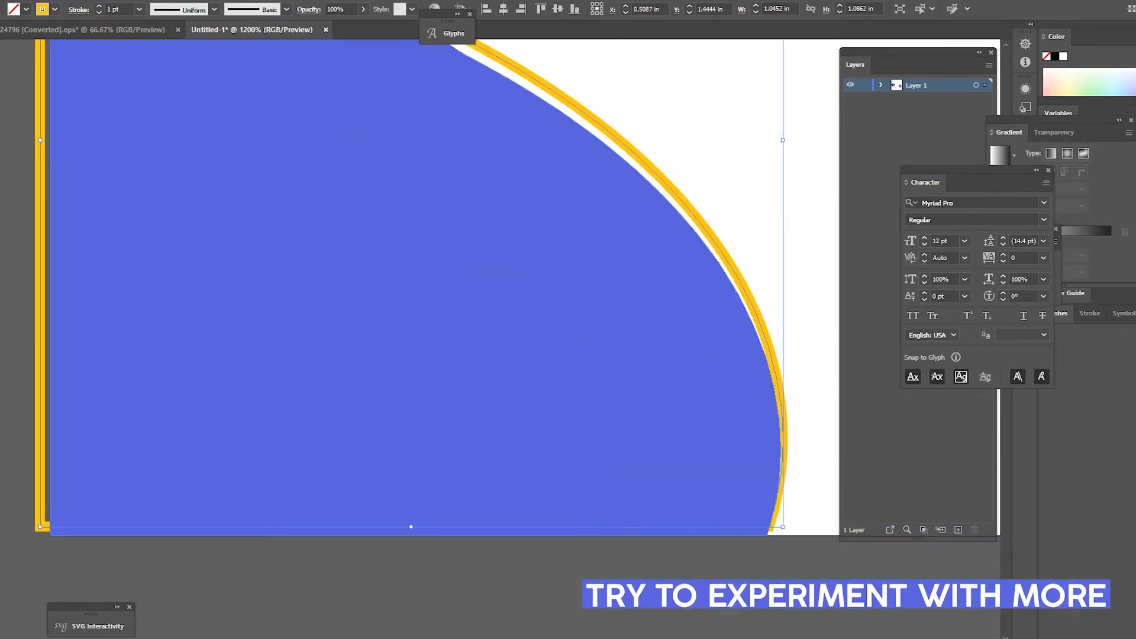
key("Left")
key("a")
left_click_drag(785, 523, 770, 527)
left_click(710, 566)
scroll(665, 531, "down", 4)
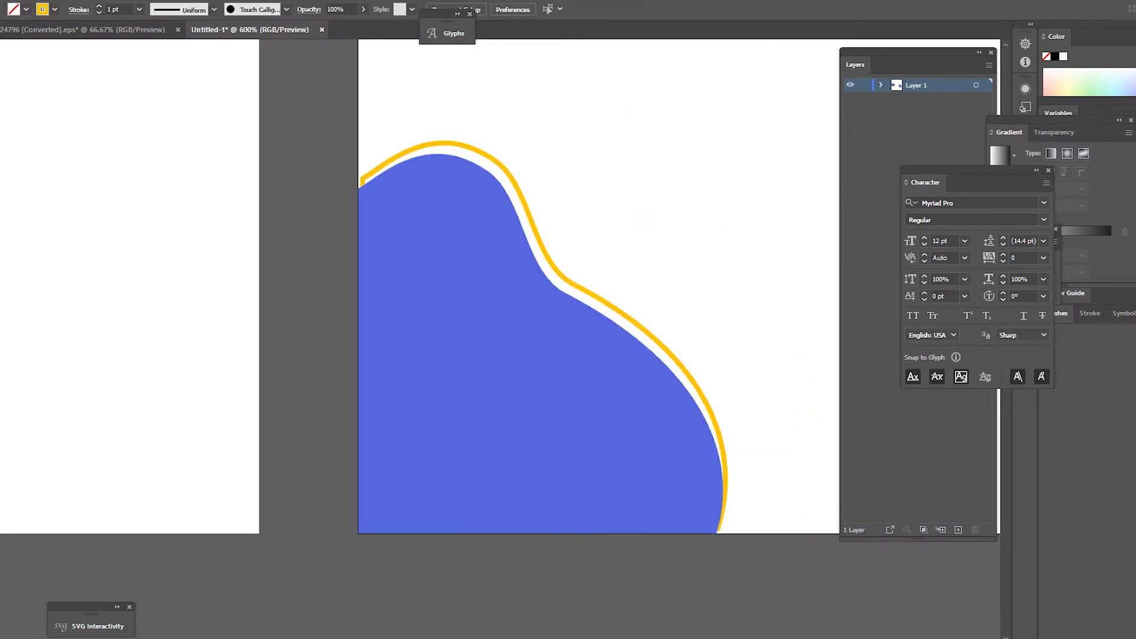
scroll(531, 272, "up", 4)
left_click_drag(524, 287, 502, 306)
left_click(412, 288)
scroll(412, 288, "down", 6)
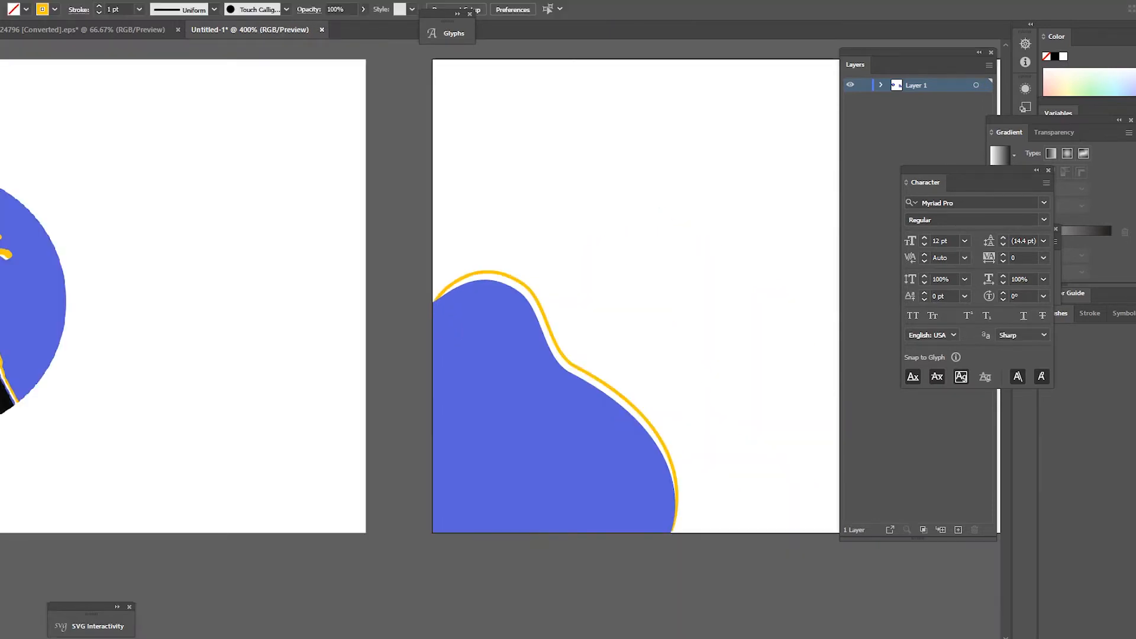
scroll(747, 215, "up", 2)
scroll(532, 331, "down", 2)
scroll(483, 331, "up", 1)
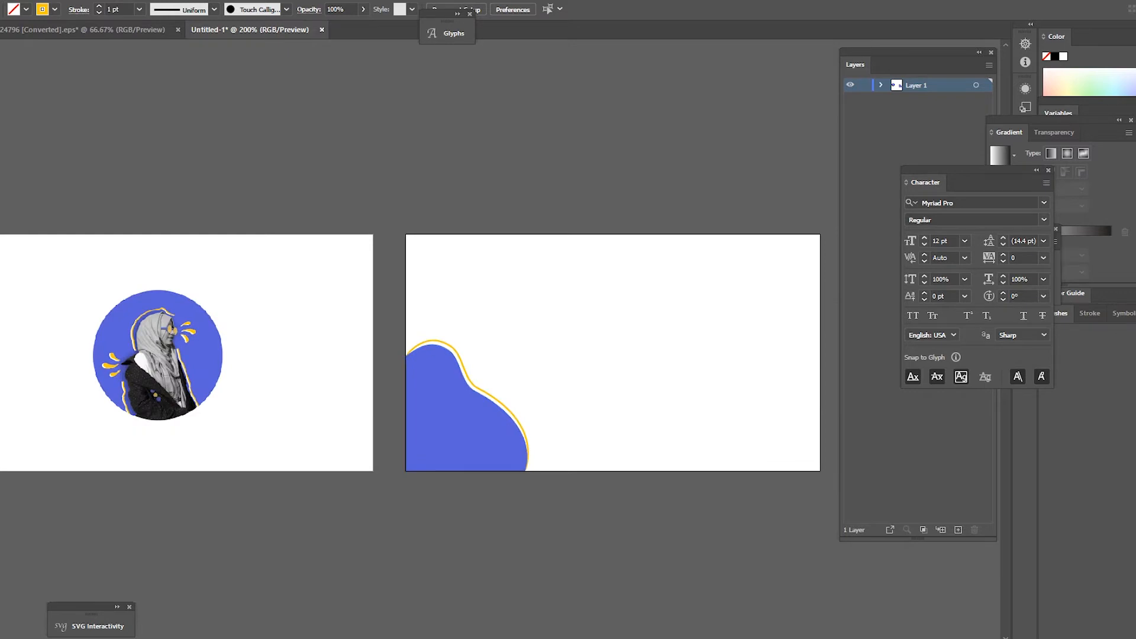
scroll(483, 331, "down", 1)
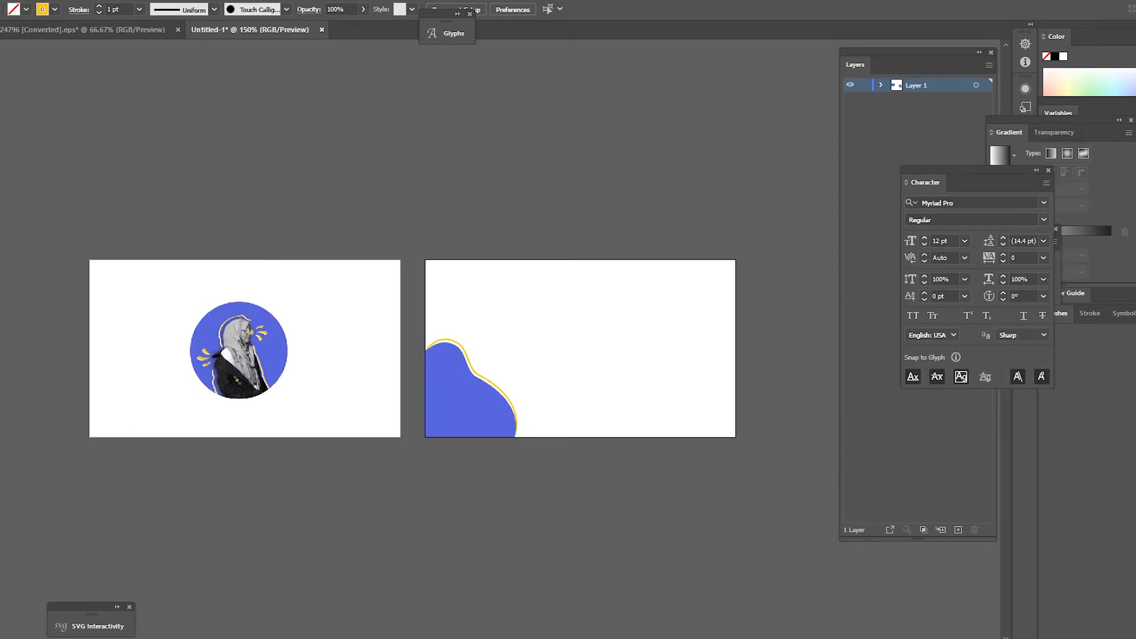
scroll(608, 343, "up", 1)
Step: Type the cardholder's name near the back card's top in Futura Heavy, all caps
key("t")
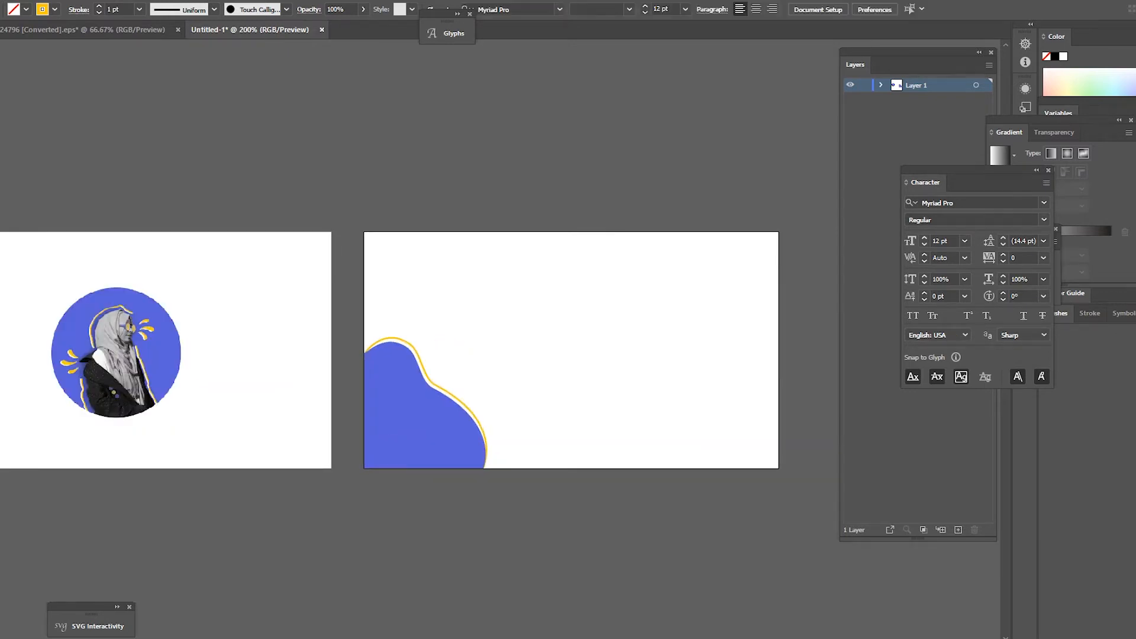
left_click(485, 290)
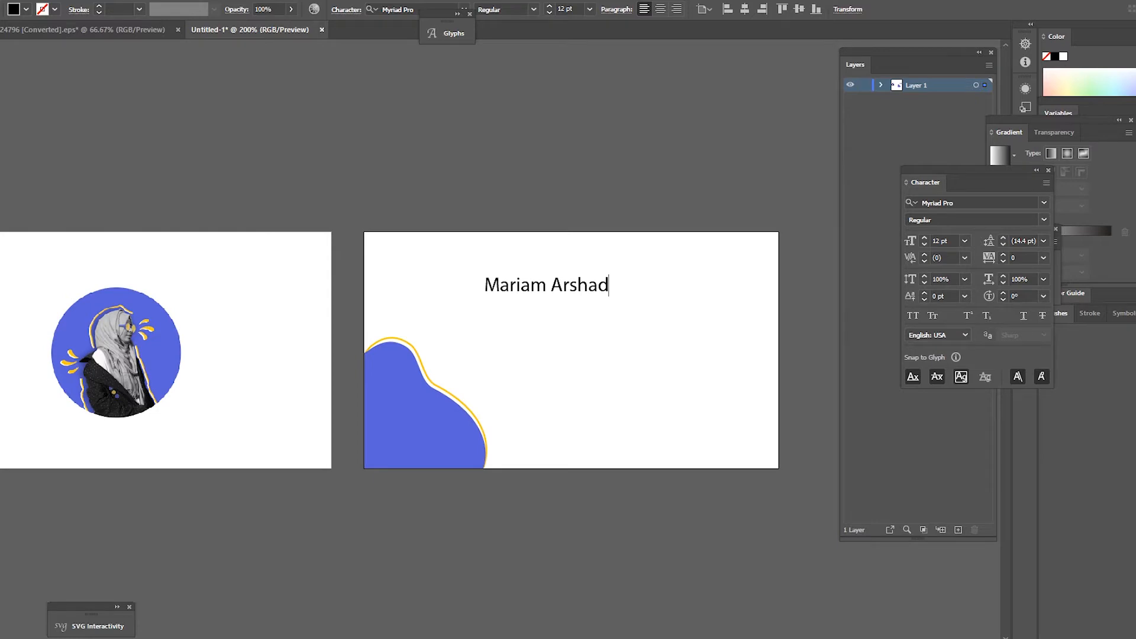
key("ctrl+a")
left_click(947, 203)
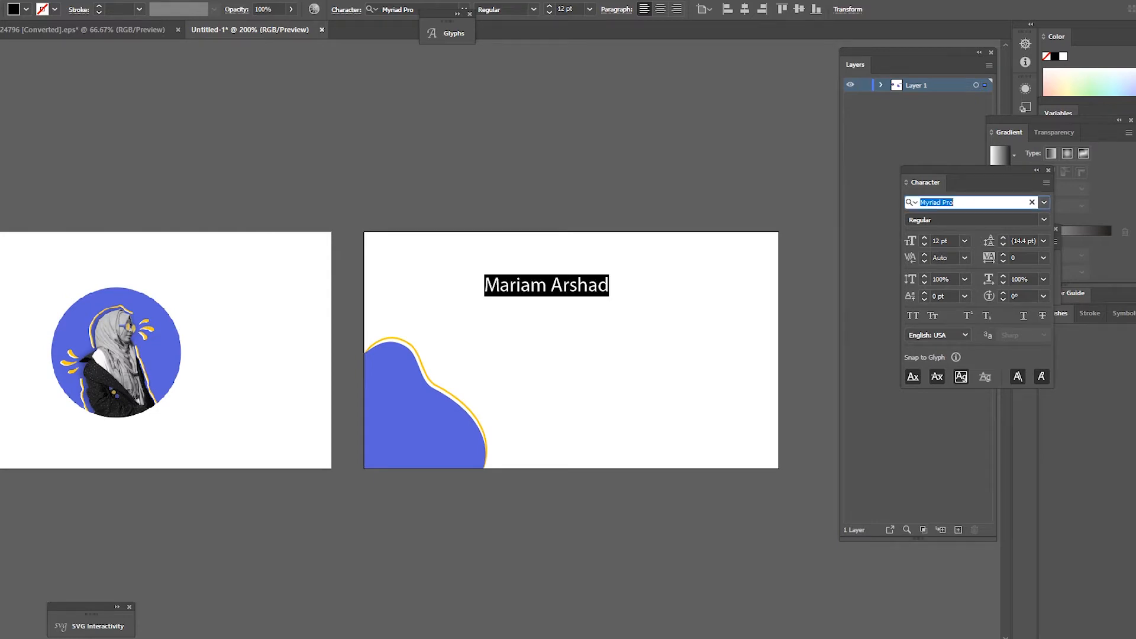
type("fut")
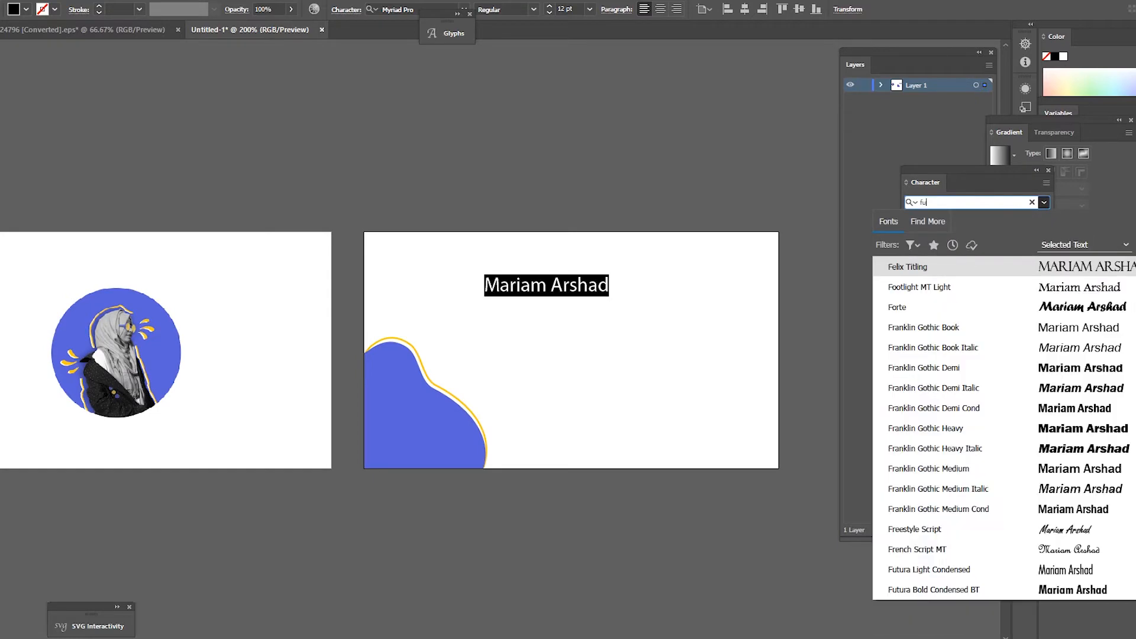
key("Down")
key("Down")
key("Down")
key("Down")
key("Down")
key("Up")
key("Return")
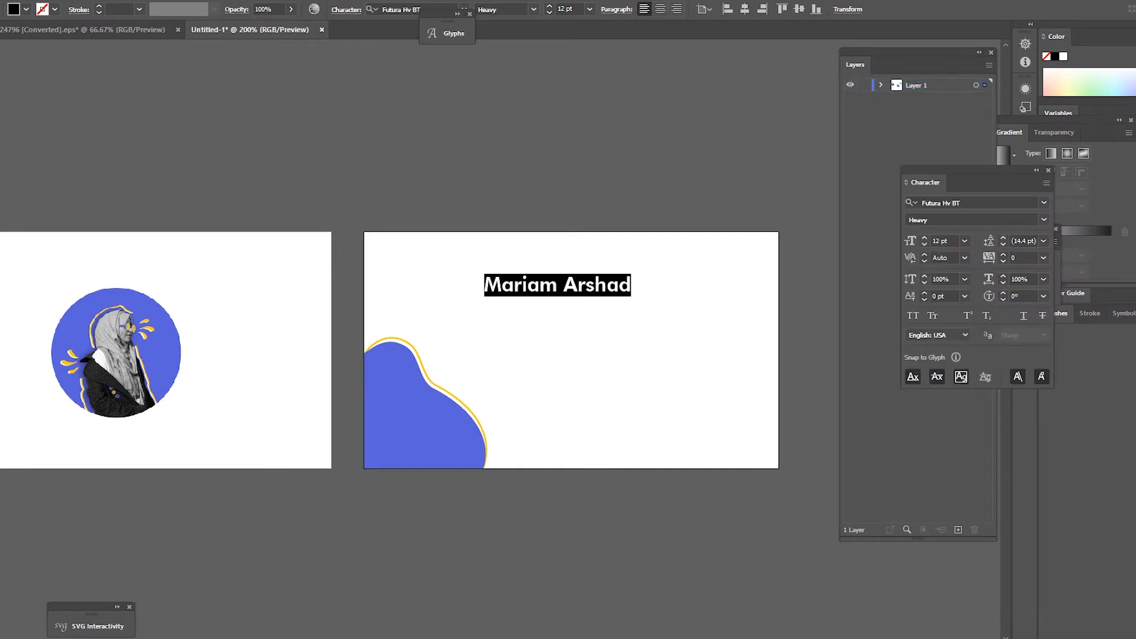
left_click(914, 316)
key("Escape")
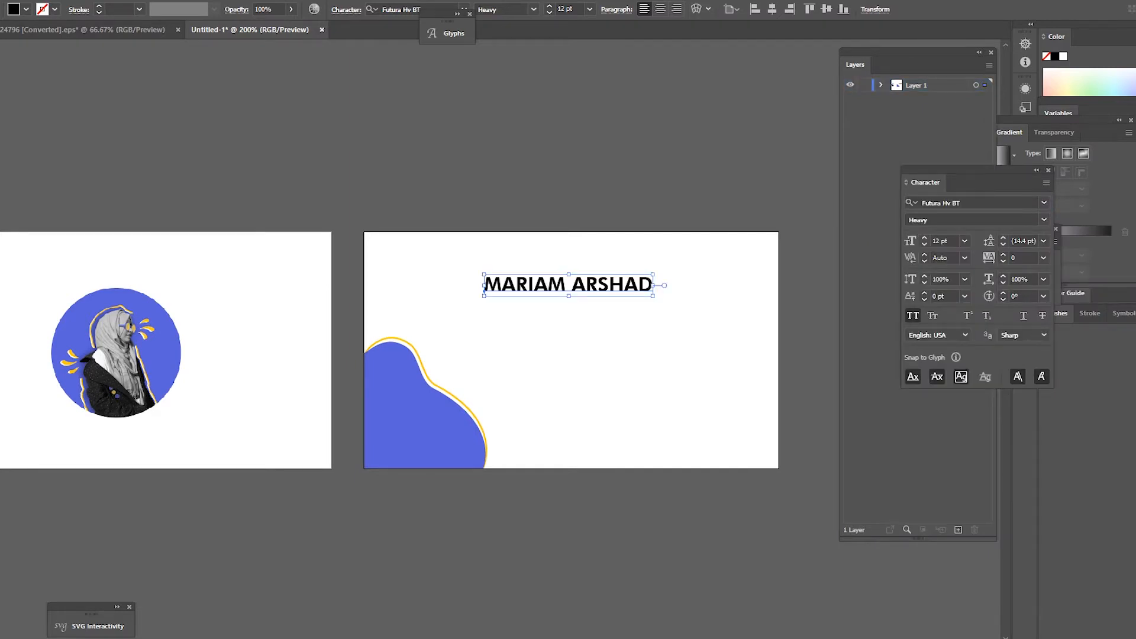
Step: Enlarge the name to about 14.5 pt and switch its font to Futura-Bold
mouse_move(653, 275)
left_mouse_down()
mouse_move(746, 271)
mouse_move(655, 279)
left_mouse_up()
left_click_drag(583, 282, 583, 282)
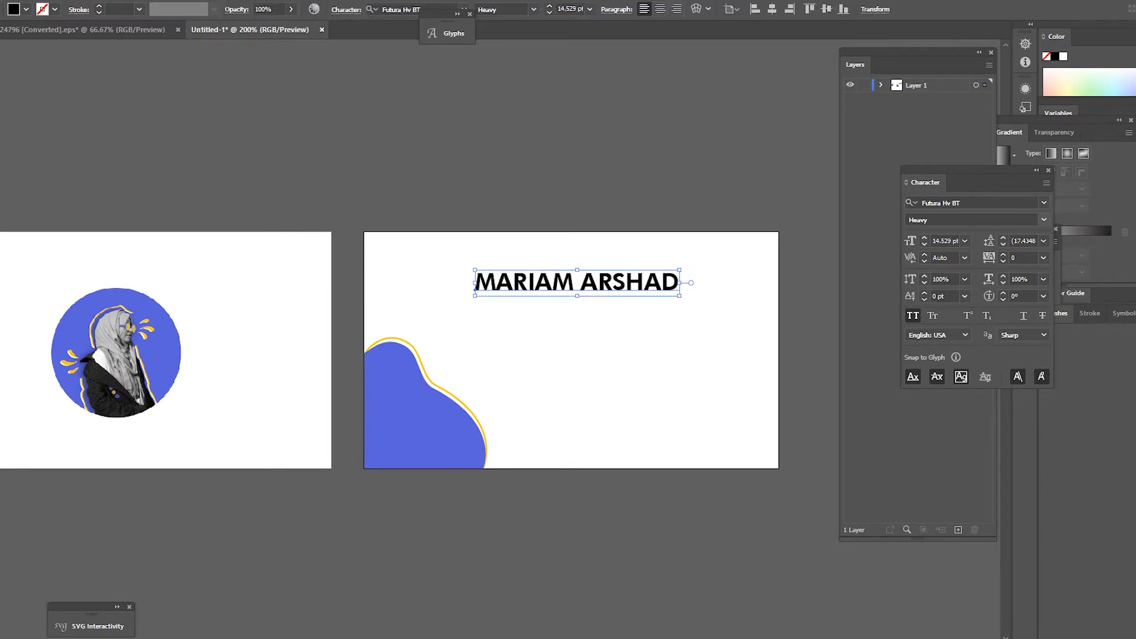
left_click(977, 203)
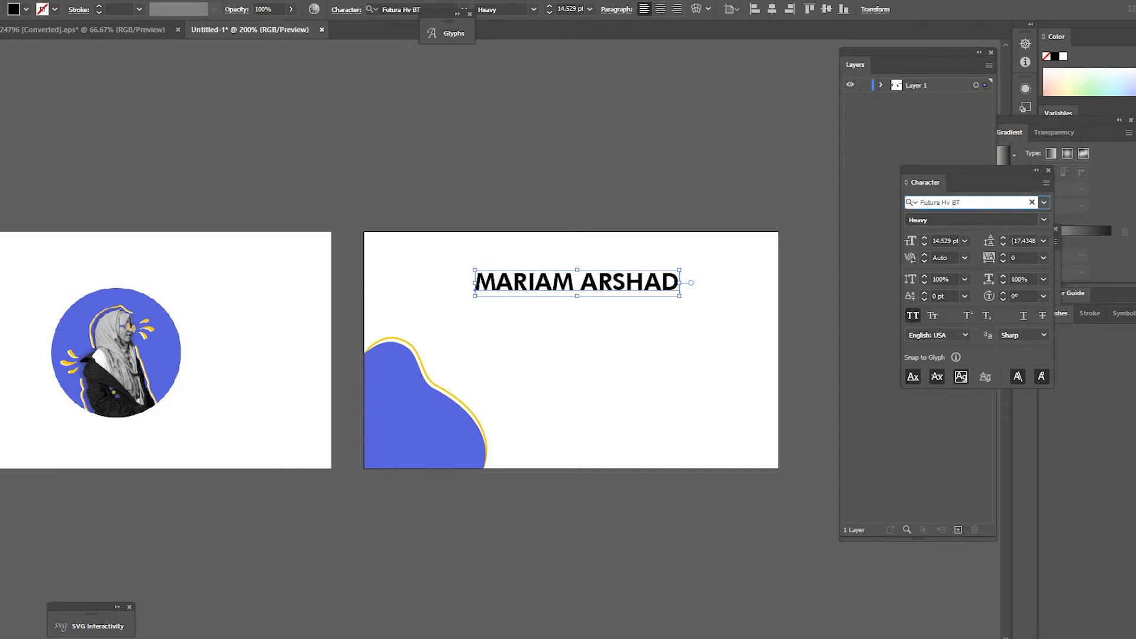
key("BackSpace")
key("BackSpace")
key("BackSpace")
key("BackSpace")
key("BackSpace")
key("BackSpace")
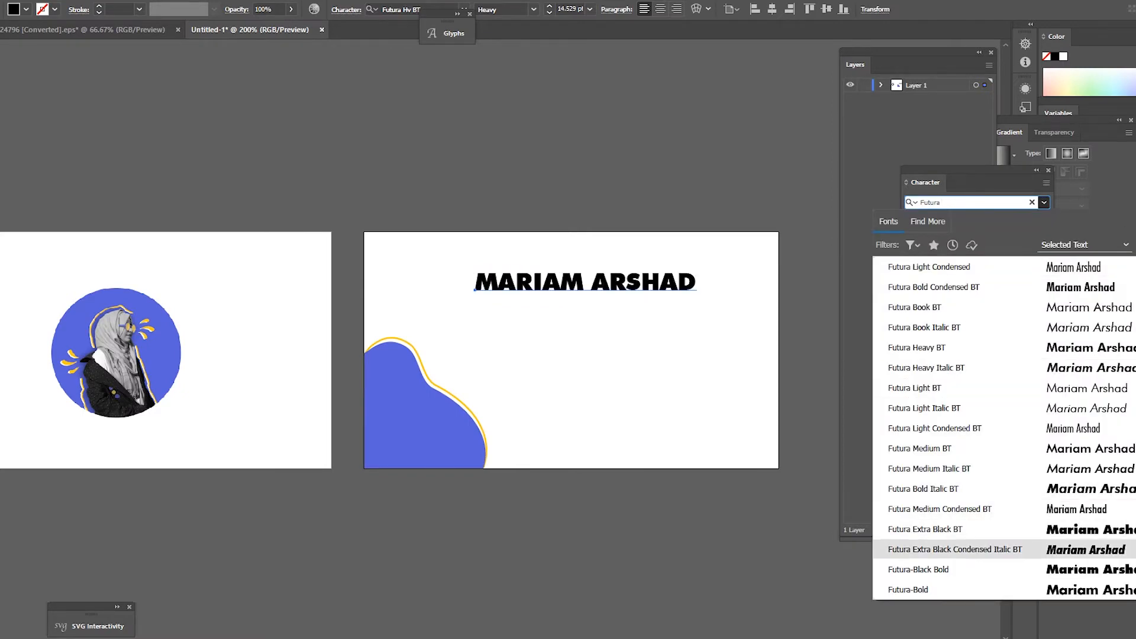
key("Down")
key("Down")
key("Down")
key("Return")
Step: Copy the name below itself and retype it as GRAPHIC DESIGNER in Futura Book 11 pt
left_click_drag(625, 275, 613, 300)
triple_click(614, 301)
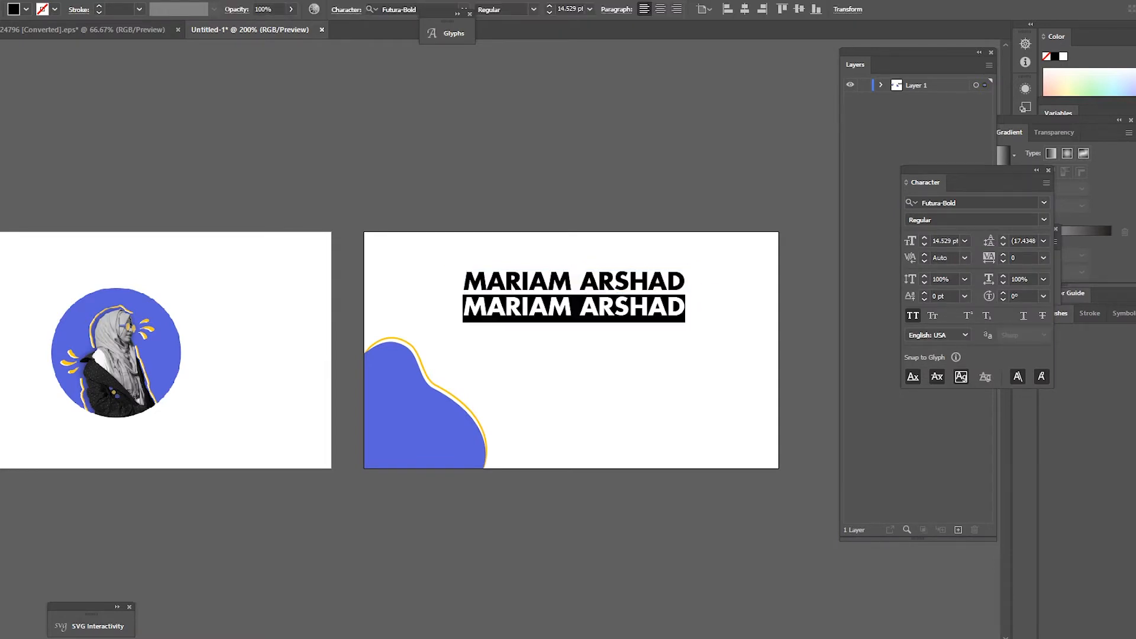
type("GRAPHIC DE")
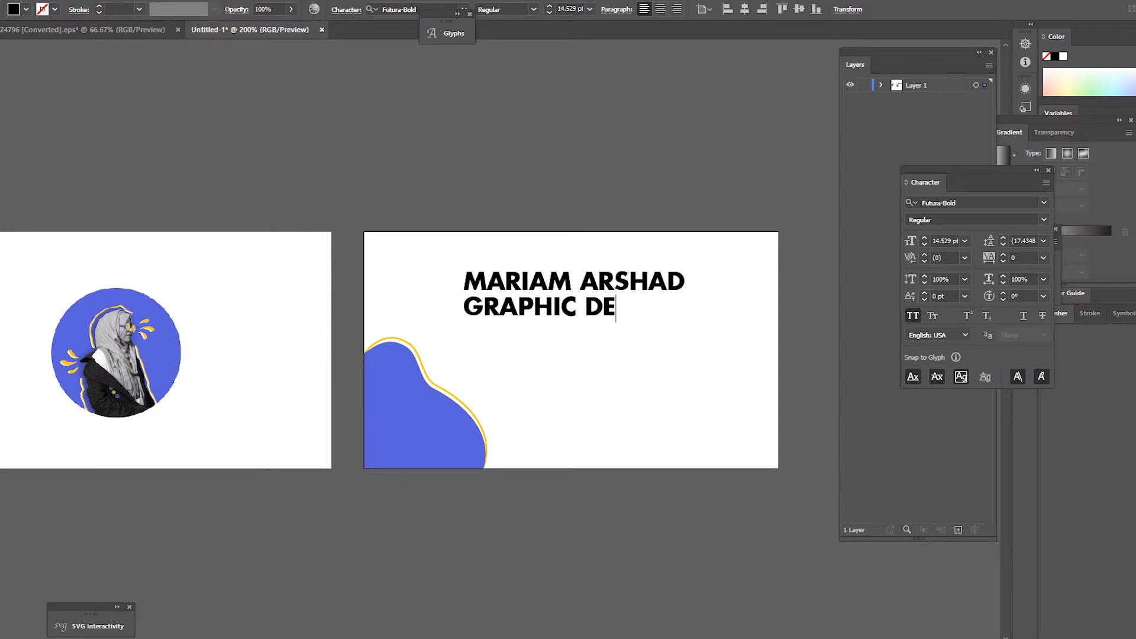
type("SIGNER")
key("ctrl+a")
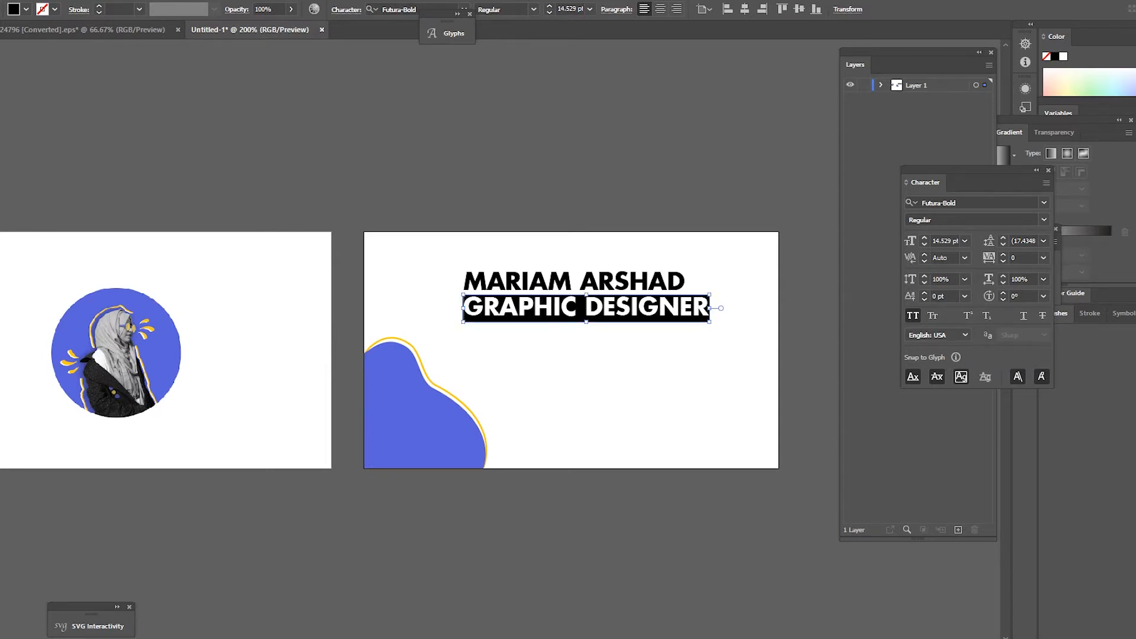
key("ctrl+alt+shift+f")
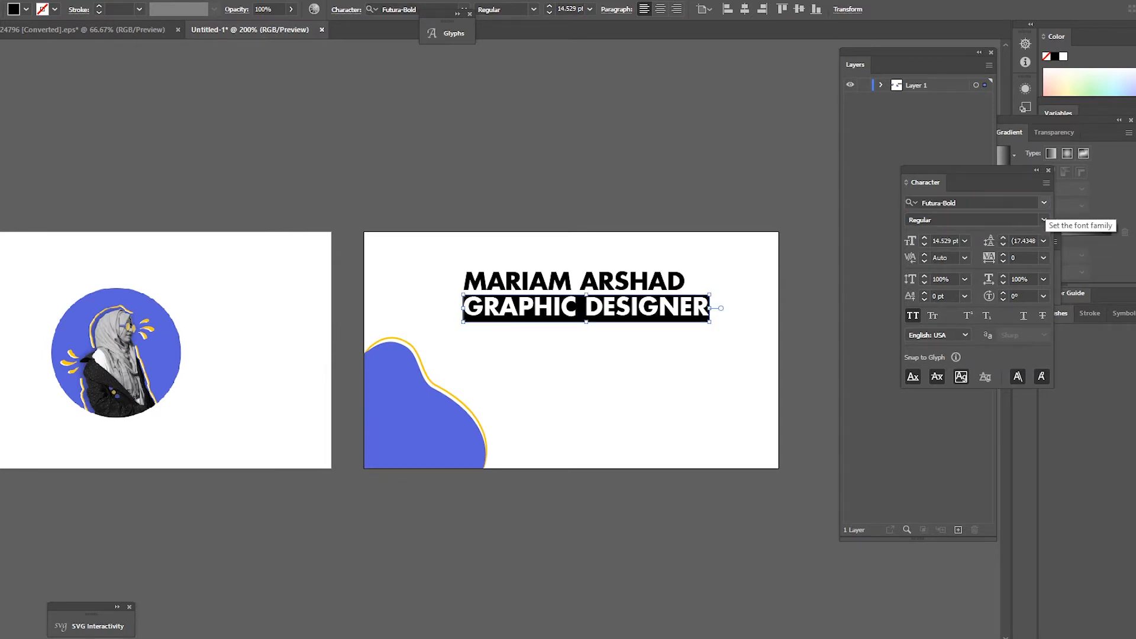
left_click(1044, 203)
type("Futura")
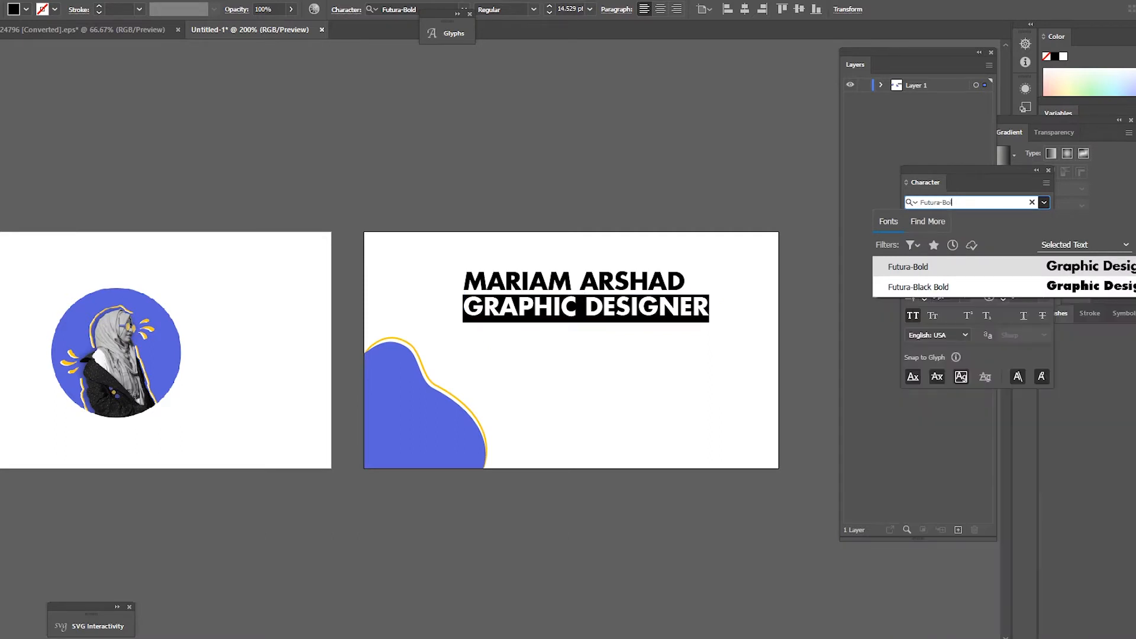
key("Down")
key("Down")
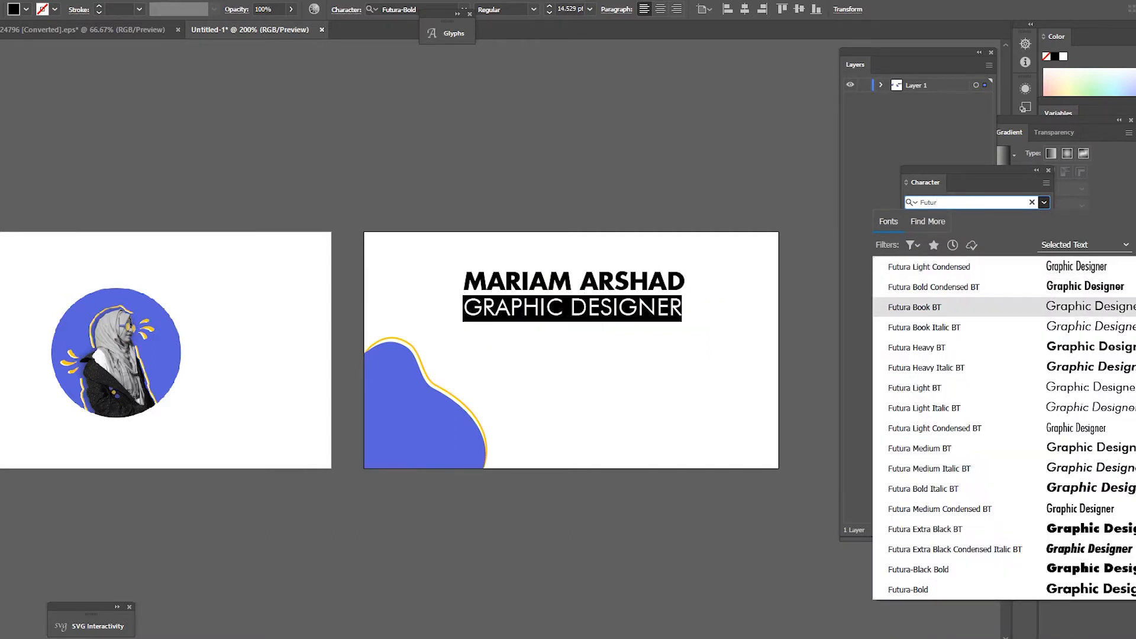
key("Return")
type("11")
key("Return")
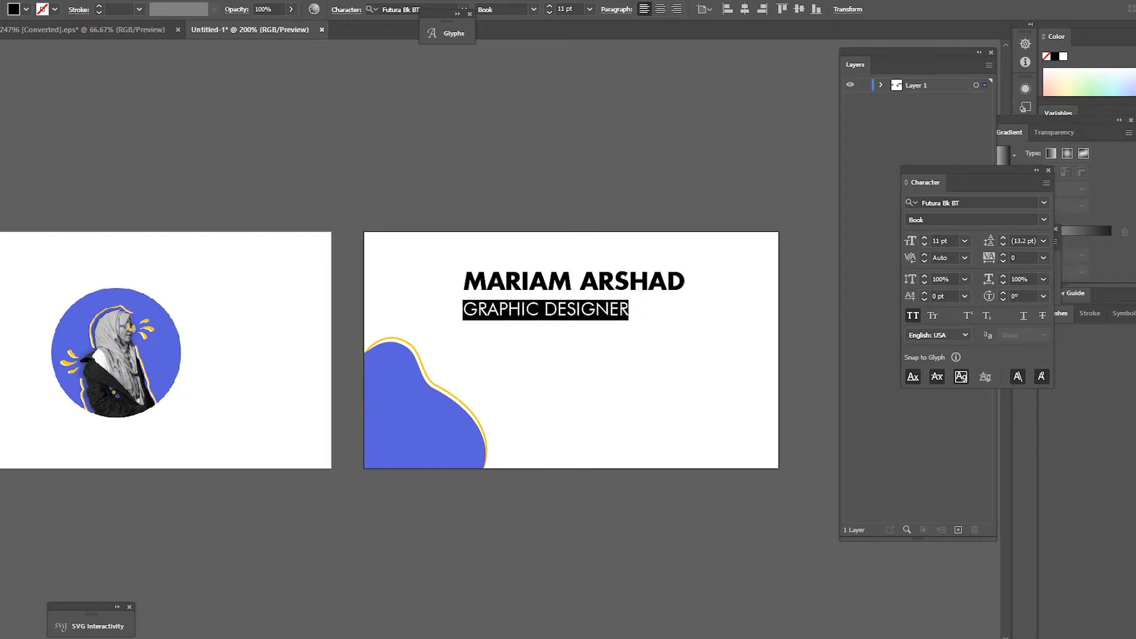
Step: Centre the GRAPHIC DESIGNER line under the name
left_click(627, 310)
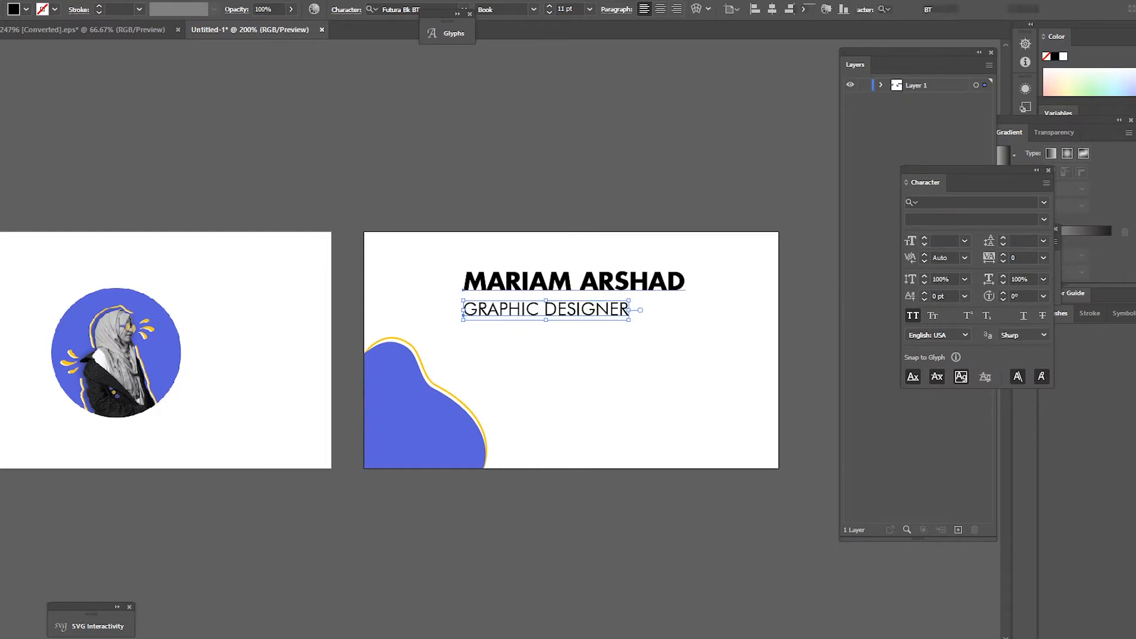
key("Escape")
key("ctrl+shift+c")
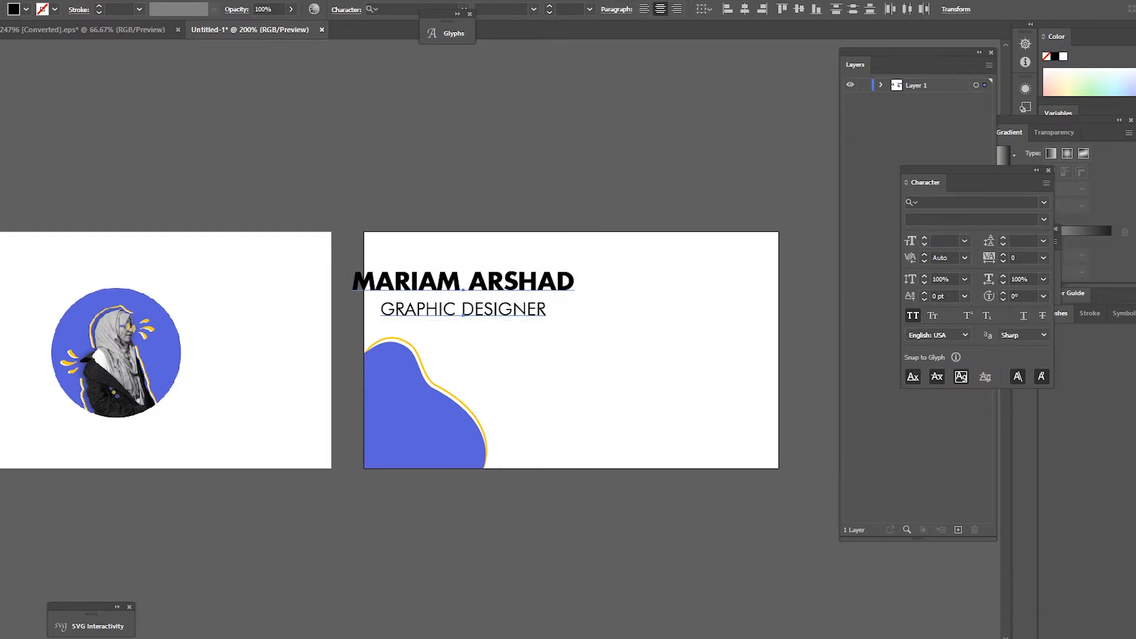
key("ctrl+z")
left_click_drag(462, 316, 491, 309)
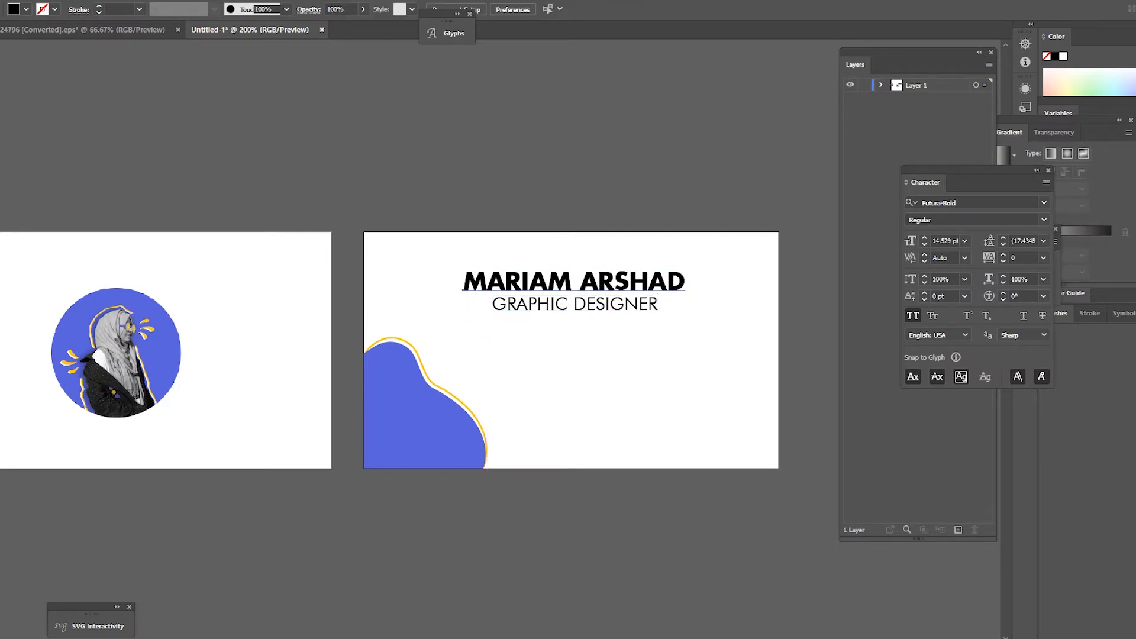
Step: Shift both title lines slightly up-left
left_click(616, 288, "shift")
left_click_drag(592, 307, 590, 302)
key("Up")
key("Down")
left_click(612, 347)
Step: Eyedrop the circle's blue onto the name and the outline's yellow onto GRAPHIC DESIGNER
left_click(611, 276)
key("i")
left_click(161, 356)
key("v")
left_click(616, 300)
key("i")
left_click(148, 328)
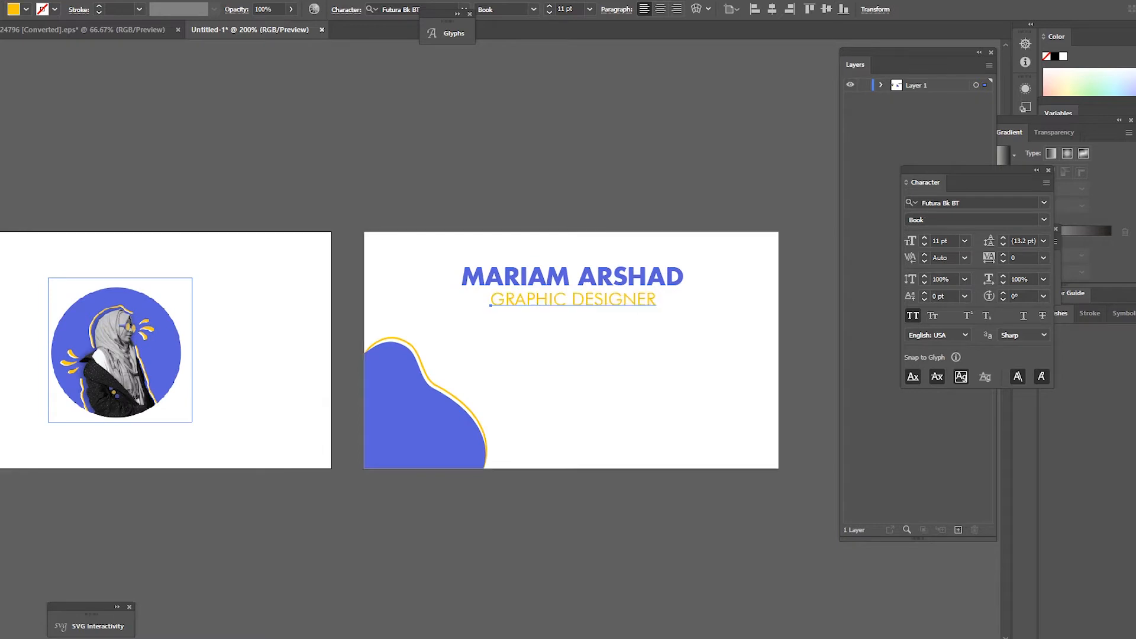
Step: Nudge the name and job title up one arrow-key step
key("ctrl+shift+a")
key("ctrl+minus")
key("ctrl+minus")
key("ctrl+plus")
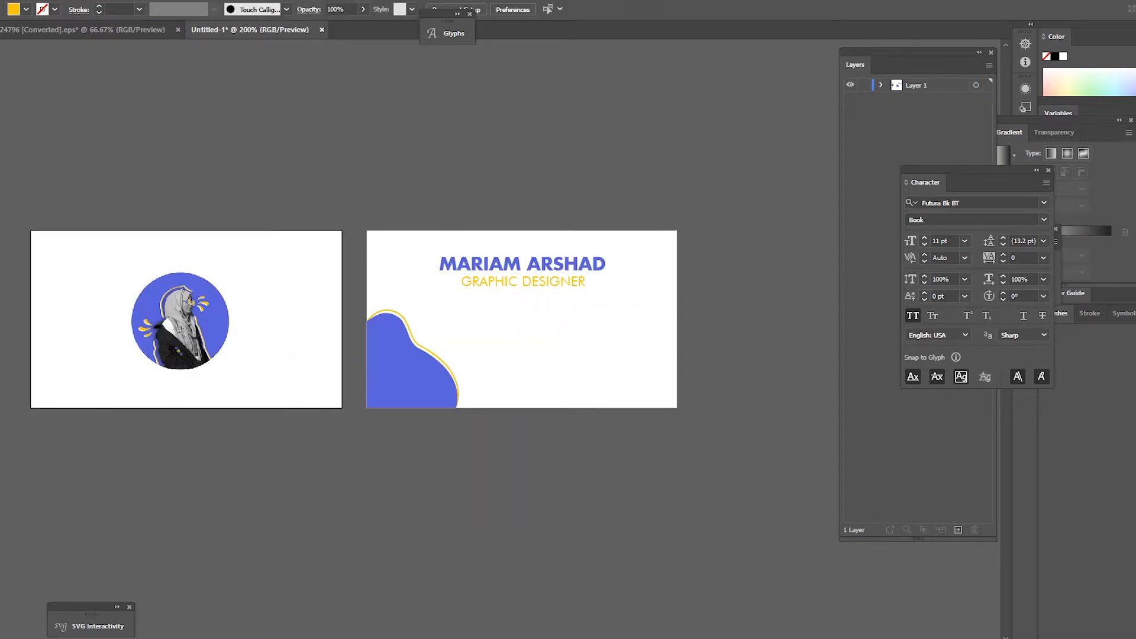
key("ctrl+plus")
key("ctrl+plus")
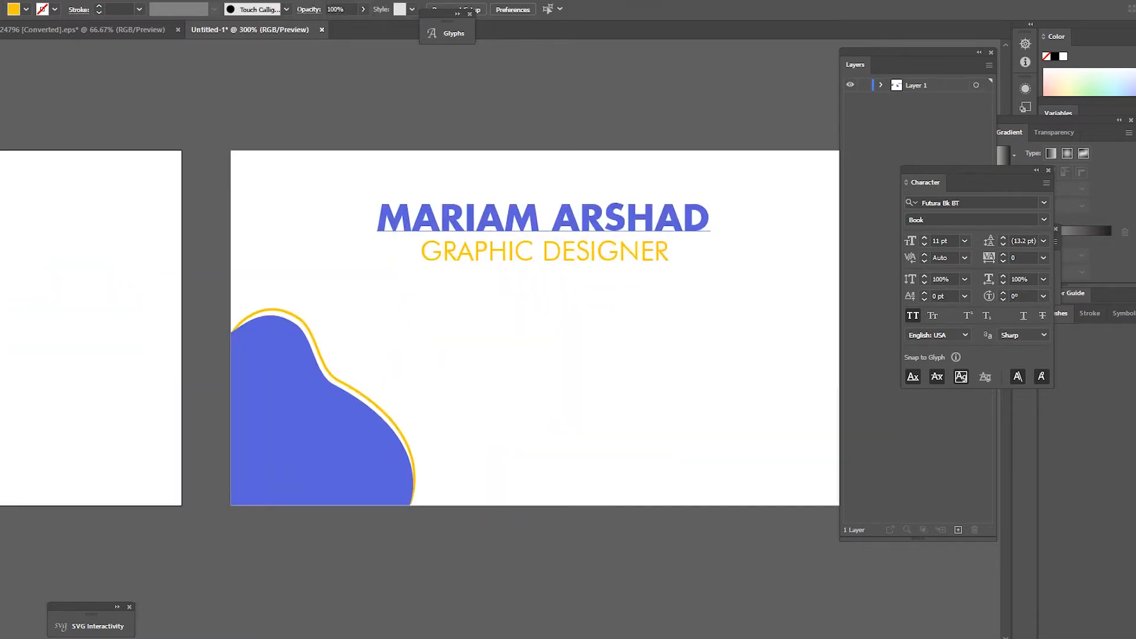
key("ctrl+minus")
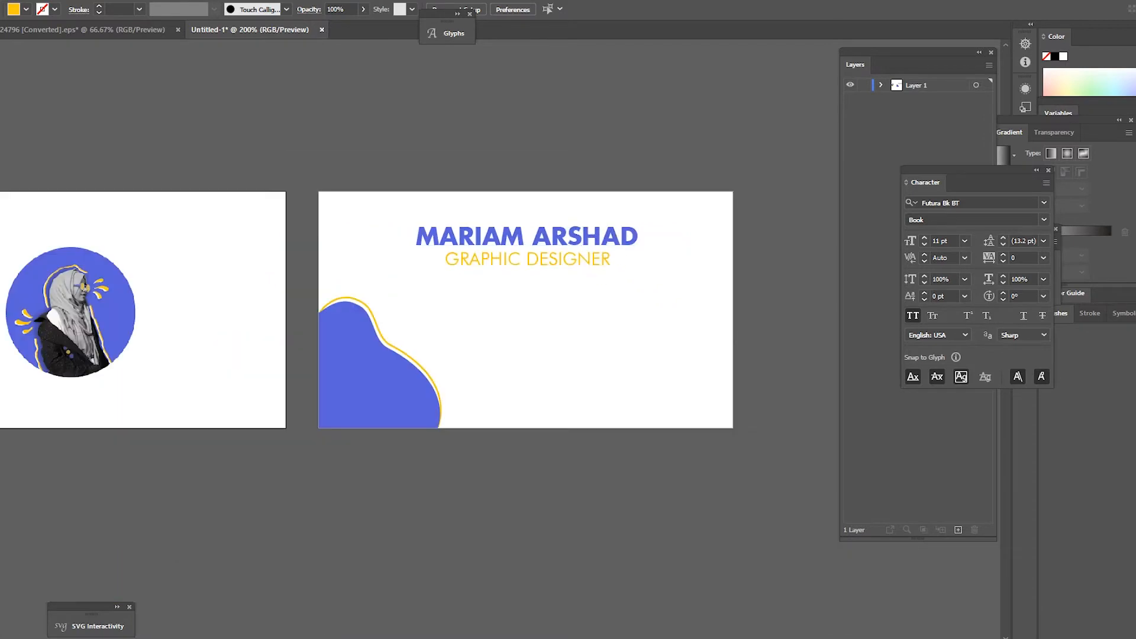
left_click(592, 240)
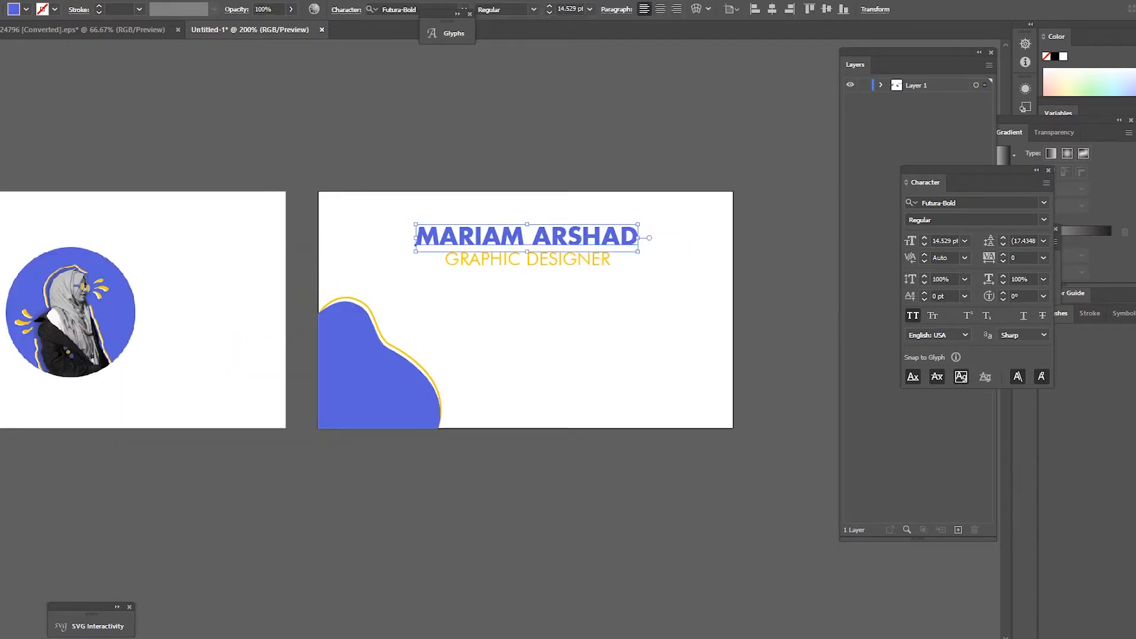
left_click(527, 259, "shift")
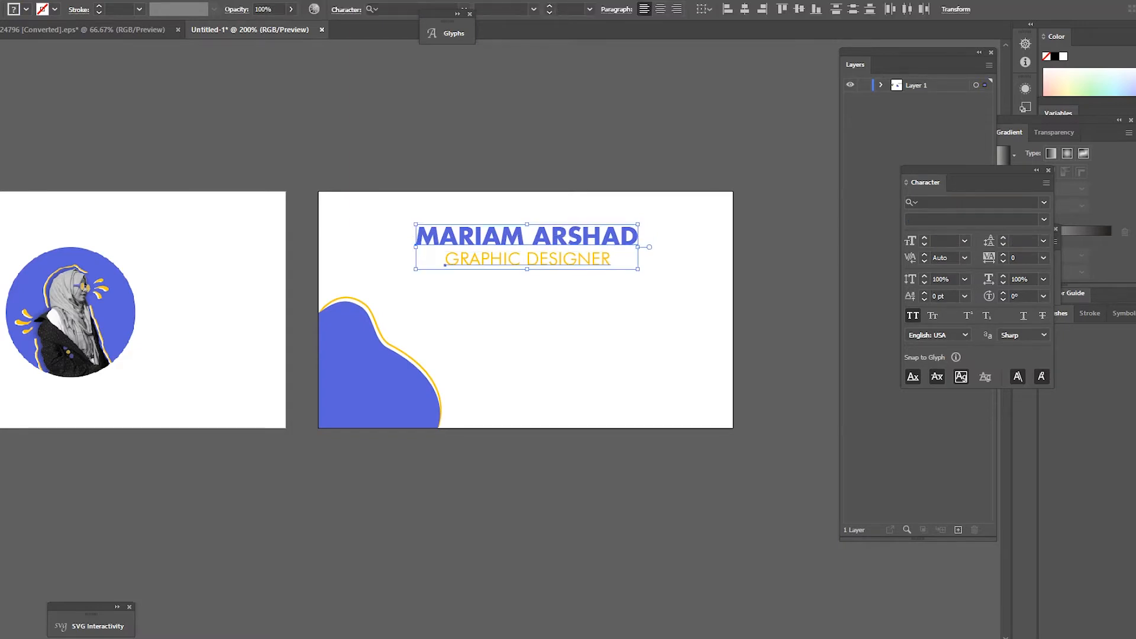
key("Up")
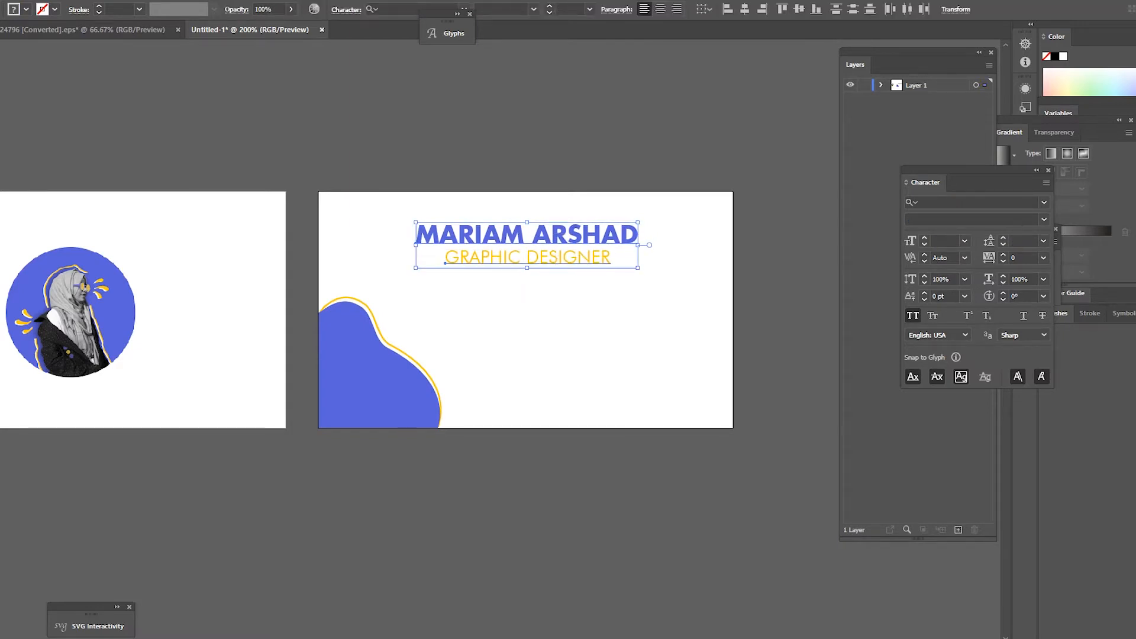
left_click(468, 372)
Step: Drag both title lines a little higher, then reselect the GRAPHIC DESIGNER line
scroll(433, 410, "down", 1)
scroll(523, 297, "down", 1)
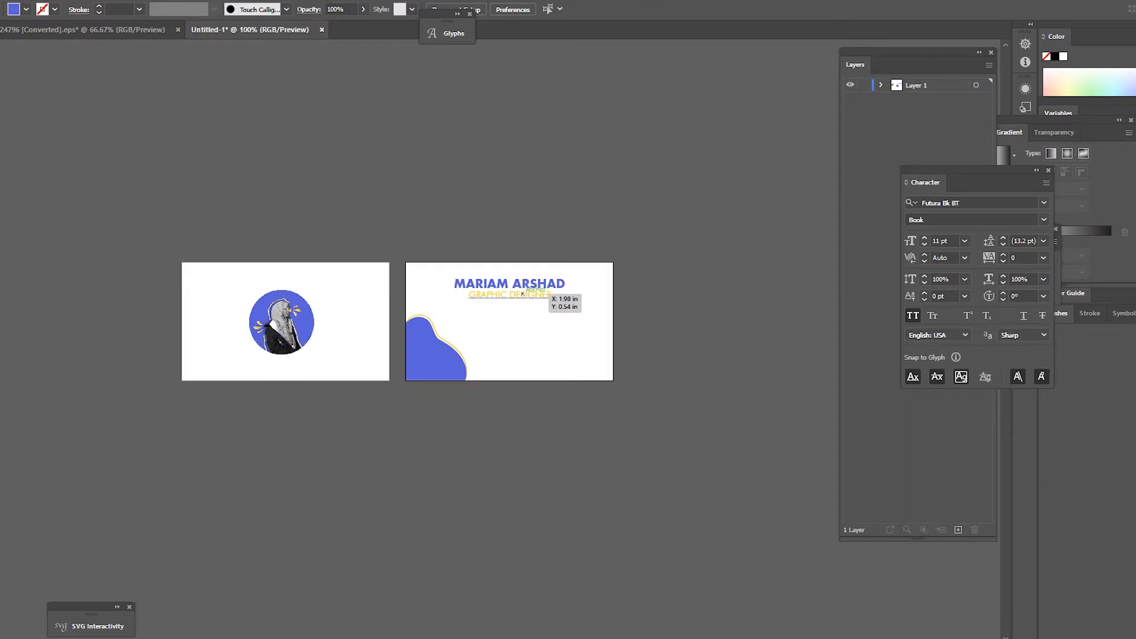
scroll(484, 347, "up", 1)
left_click(562, 255)
left_click(566, 270, "shift")
left_click_drag(566, 270, 567, 264)
left_click(566, 331)
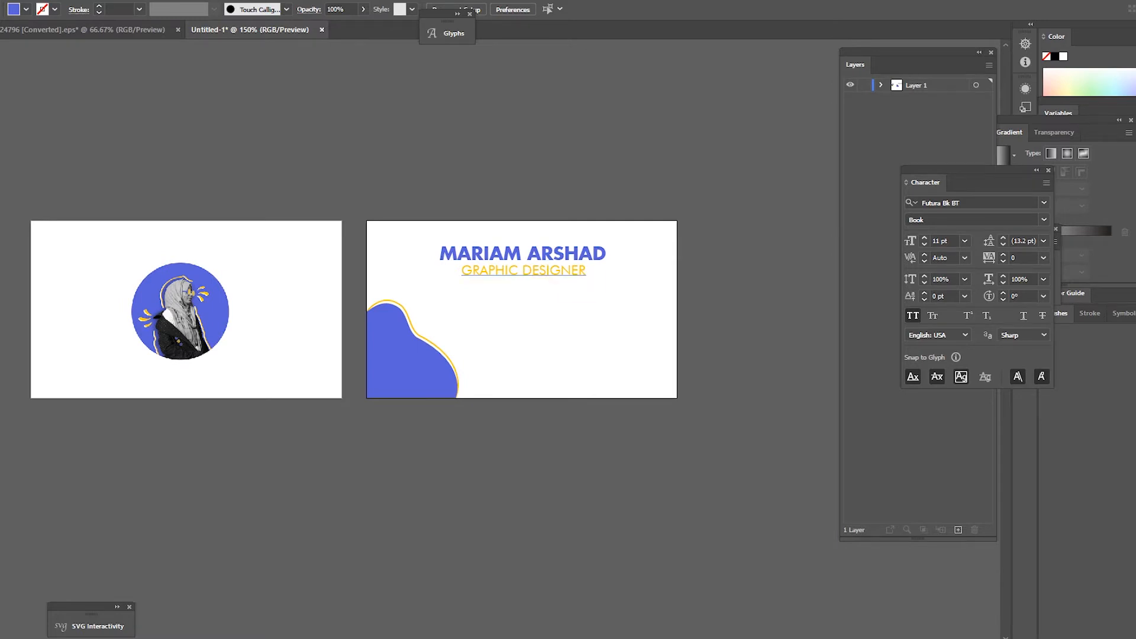
left_click(542, 271)
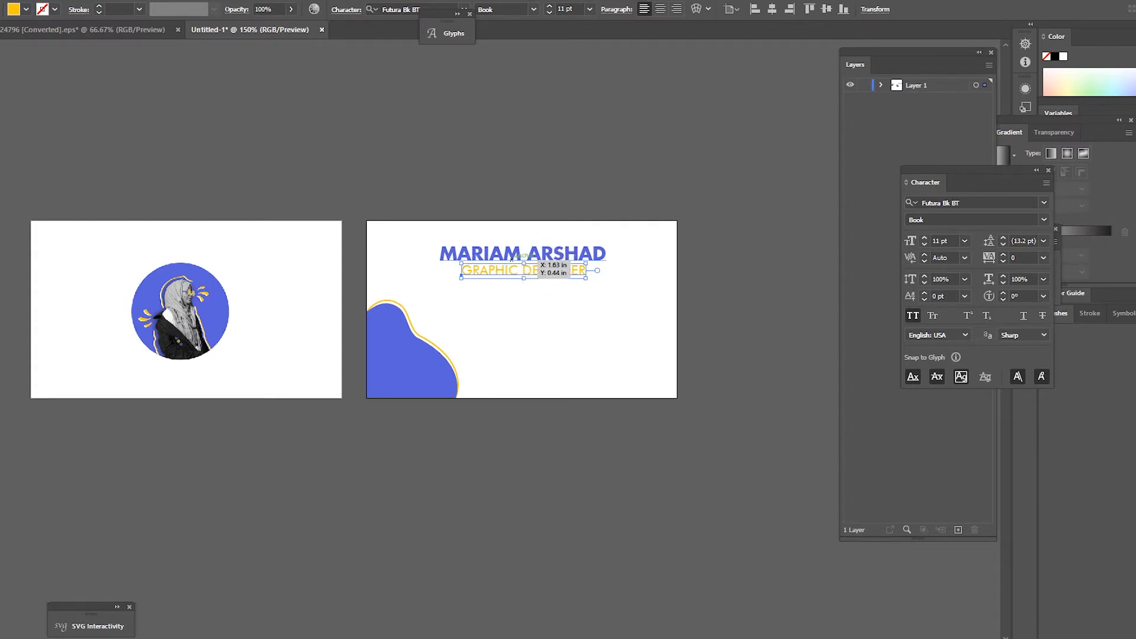
Step: Move the name and GRAPHIC DESIGNER lines further to the right
left_click(583, 254, "shift")
scroll(607, 249, "up", 1)
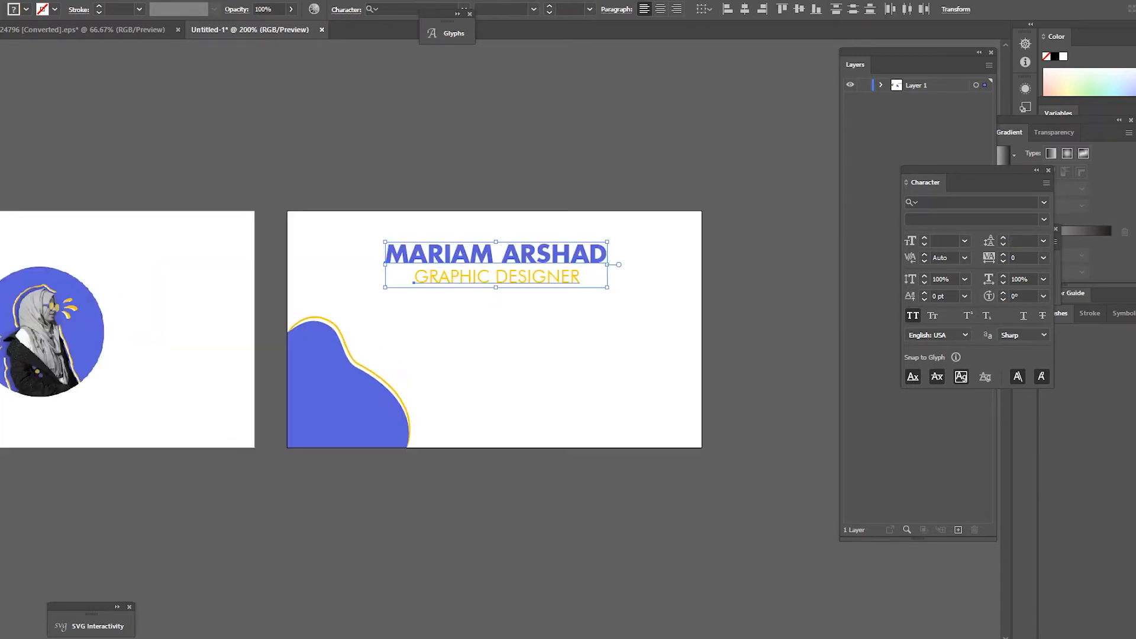
left_click_drag(386, 264, 417, 263)
left_click_drag(520, 255, 552, 255)
left_click(414, 287)
scroll(456, 276, "down", 2)
scroll(483, 274, "up", 3)
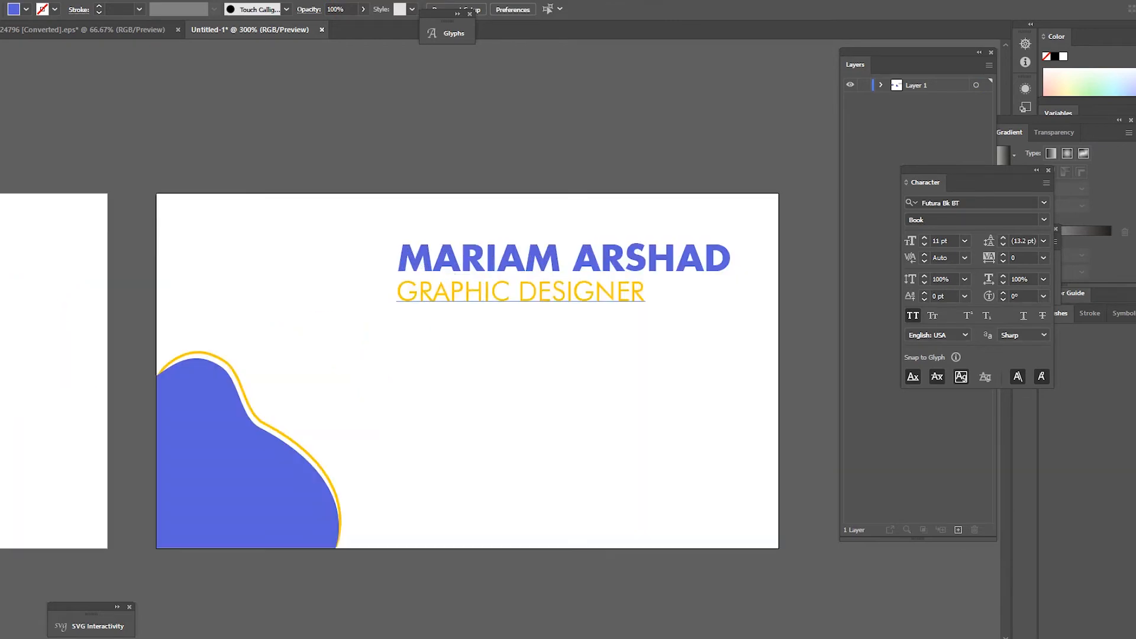
Step: Recolour GRAPHIC DESIGNER to the darker orange #e5ae13
left_click(480, 292)
double_click(2, 415)
left_click_drag(874, 244, 873, 252)
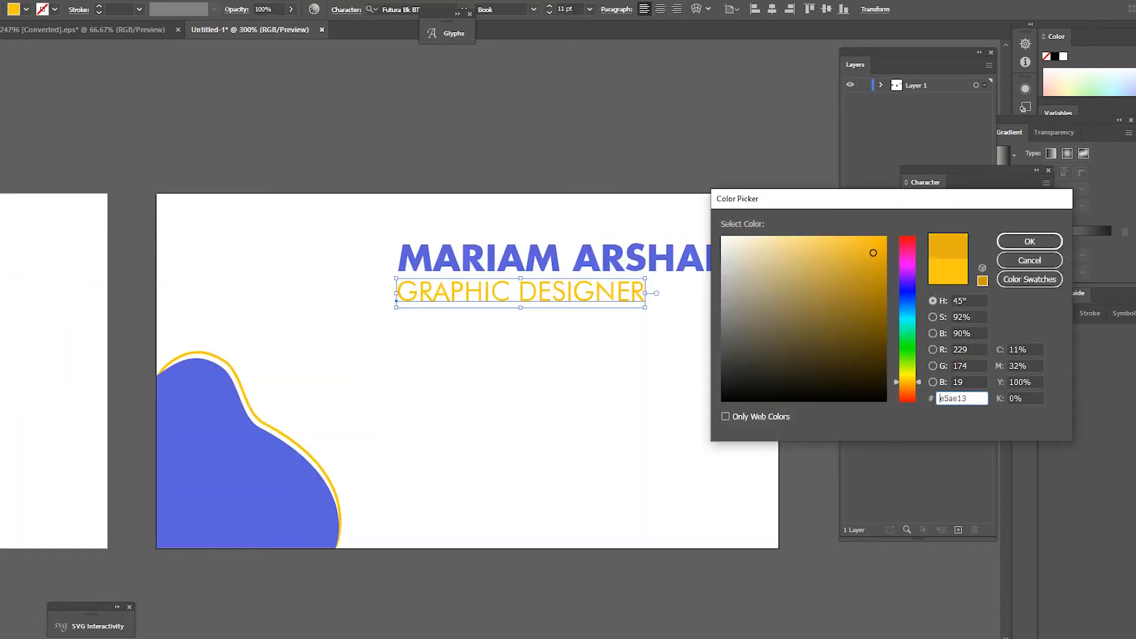
left_click(1030, 242)
left_click(704, 349)
Step: Shift both title lines slightly down and right and shrink them a little
scroll(620, 293, "down", 2)
scroll(629, 251, "up", 1)
scroll(627, 271, "down", 1)
scroll(613, 274, "up", 2)
scroll(564, 288, "down", 1)
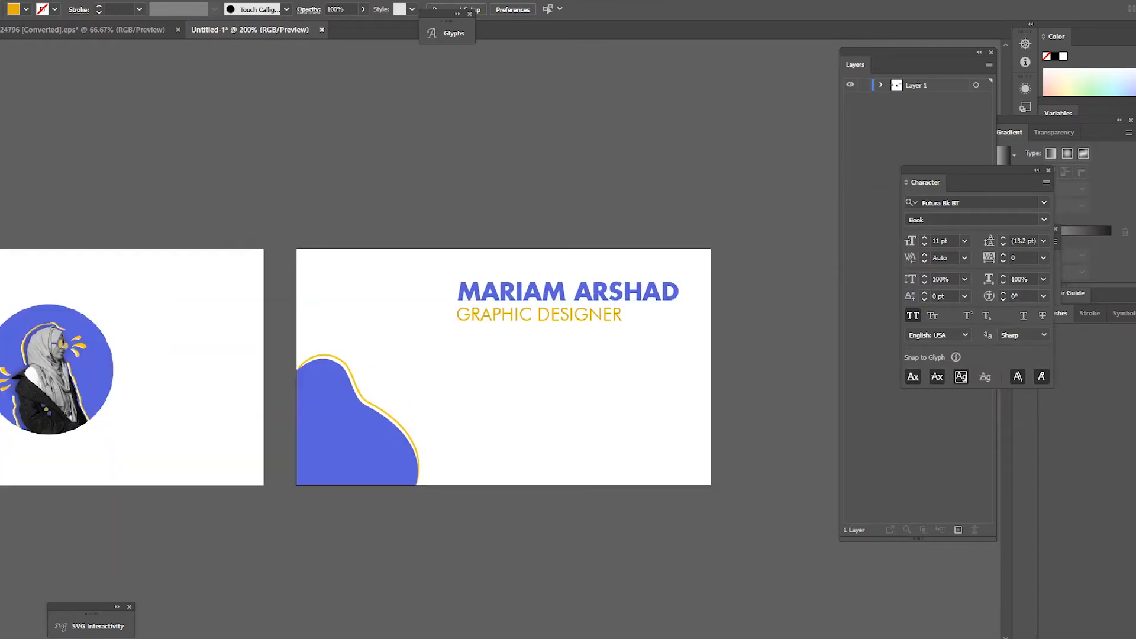
left_click(567, 290)
left_click(574, 315, "shift")
left_click_drag(641, 285, 662, 299)
left_click_drag(690, 290, 678, 292)
left_click_drag(633, 303, 638, 290)
left_click(621, 349)
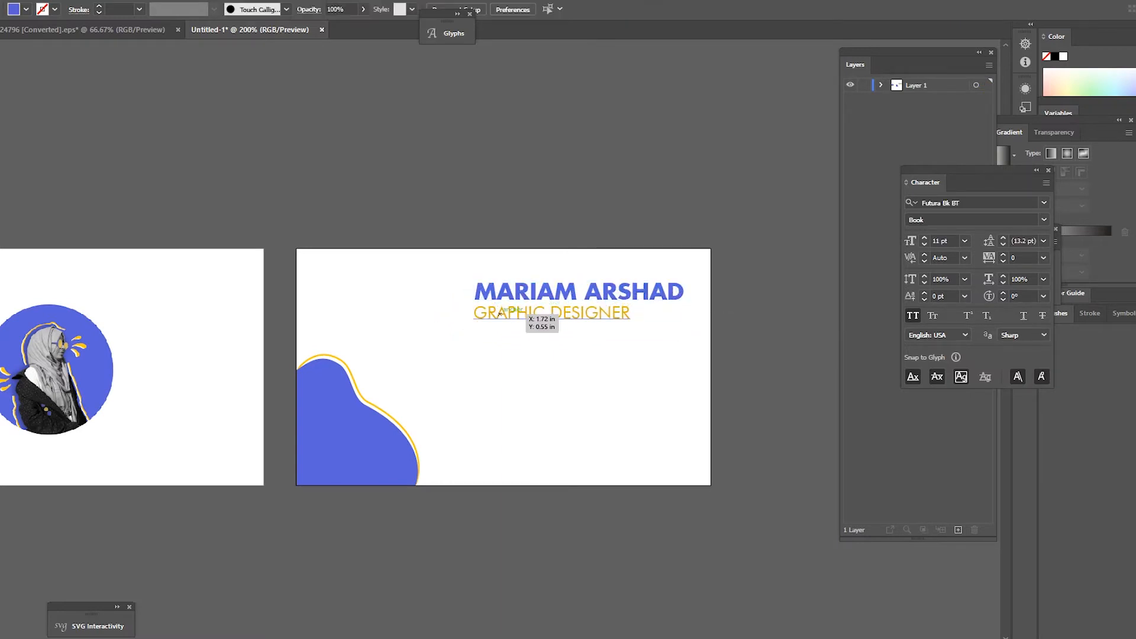
Step: Zoom in and out to check the title block's placement on the card
key("ctrl+plus")
key("ctrl+minus")
left_click(319, 438)
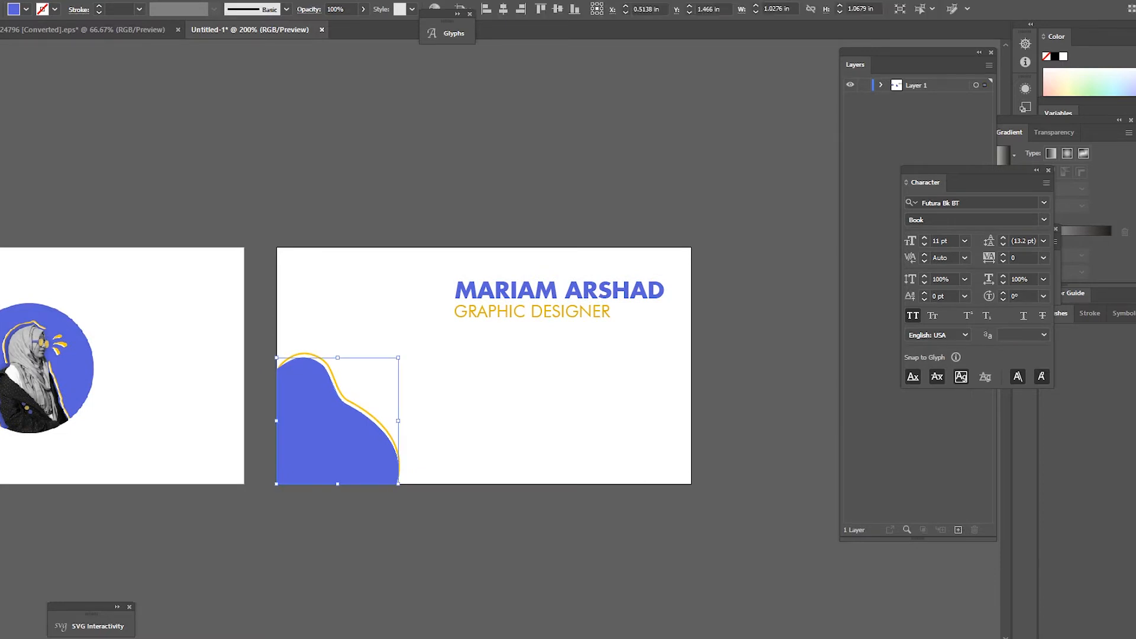
key("ctrl+shift+a")
key("ctrl+plus")
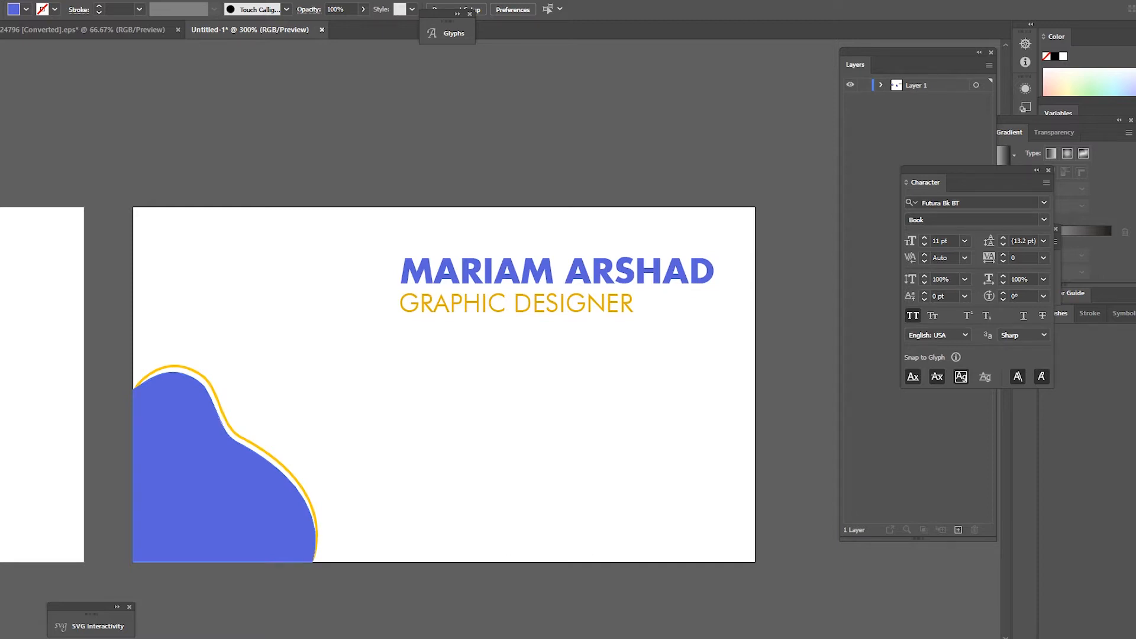
key("ctrl+minus")
key("ctrl+plus")
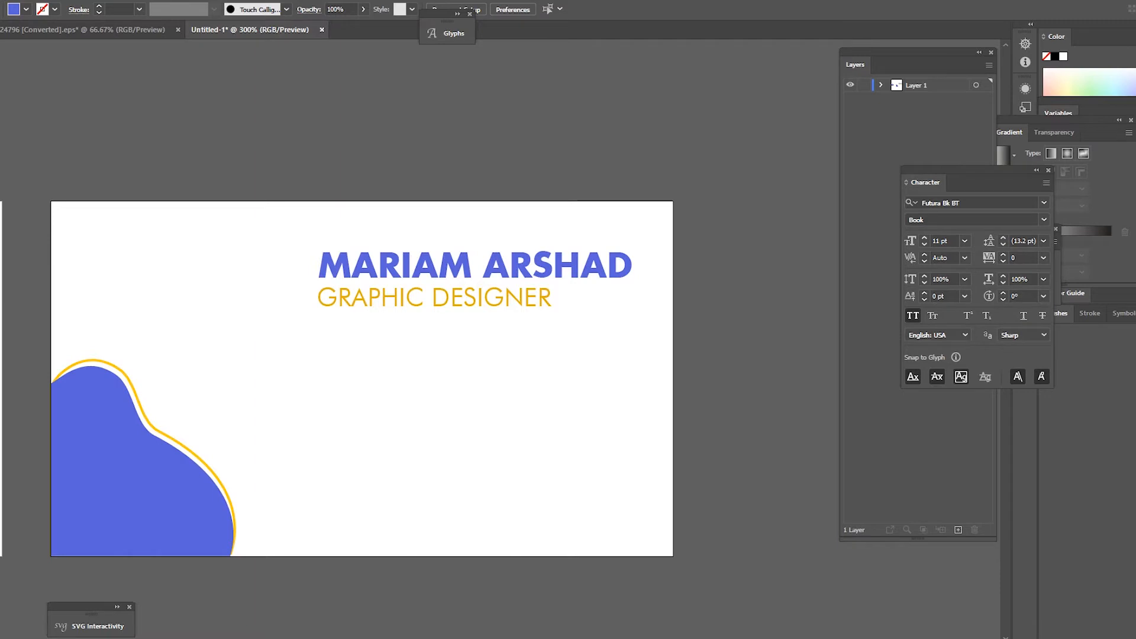
Step: Draw a tall narrow rectangle below the title and round it into a full pill
left_click_drag(327, 394, 379, 529)
left_click_drag(336, 362, 364, 377)
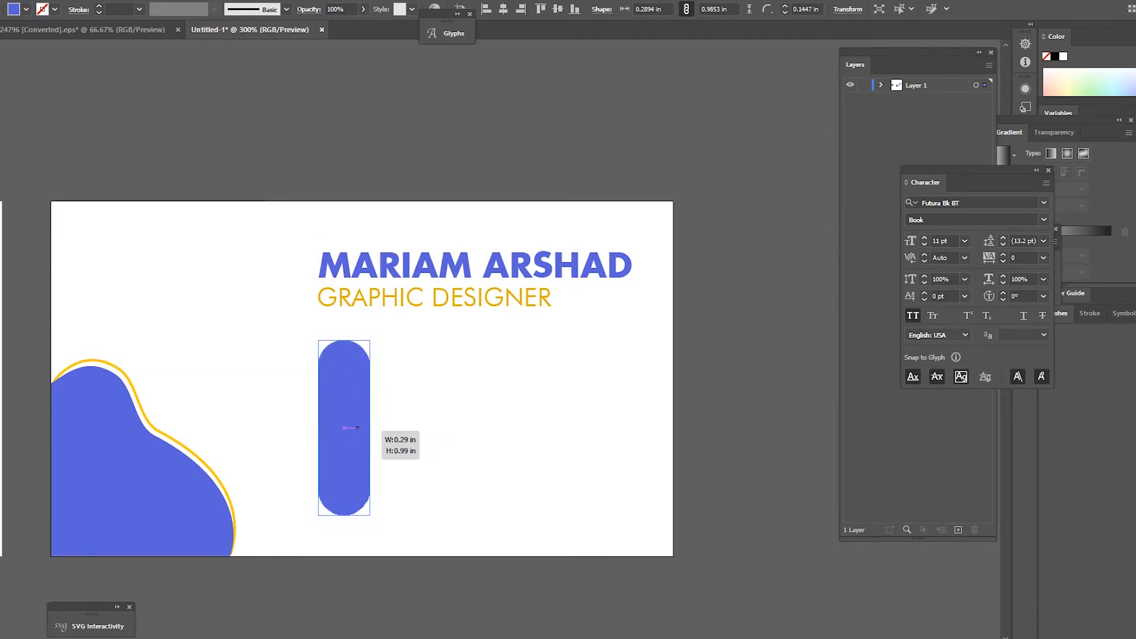
key("ctrl+z")
key("ctrl+z")
left_click_drag(379, 441, 368, 441)
left_click_drag(358, 363, 348, 375)
Step: Fill the pill light grey and nudge it slightly up-left
mouse_move(722, 272)
left_mouse_down()
mouse_move(722, 283)
mouse_move(722, 271)
left_mouse_up()
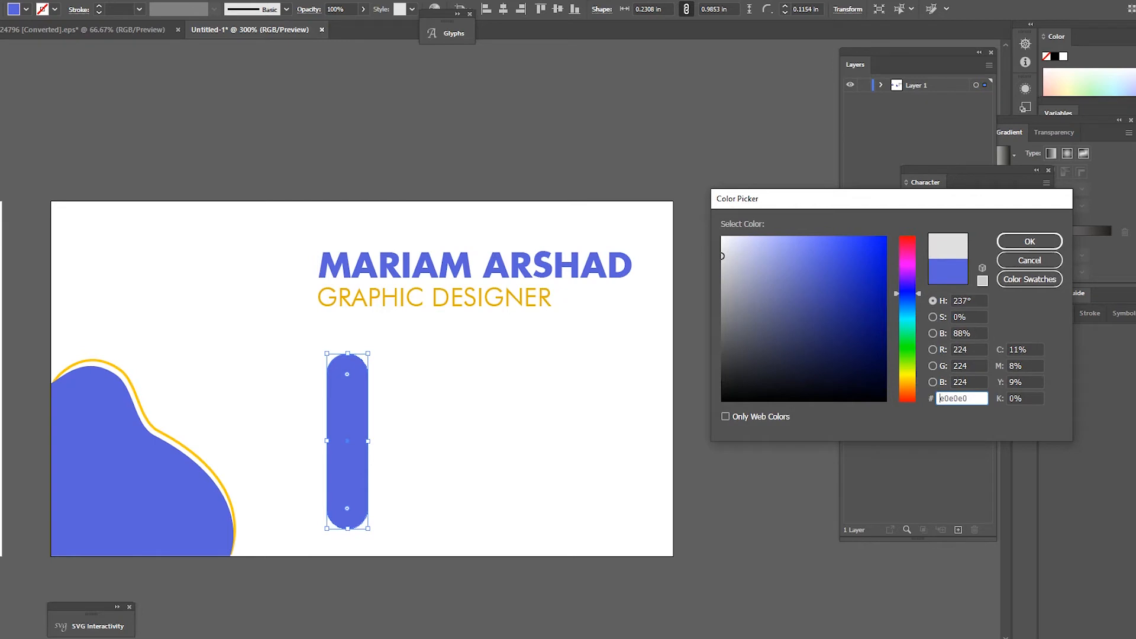
left_click(1030, 242)
key("ctrl+shift+a")
left_click_drag(348, 441, 339, 434)
Step: Change the GRAPHIC DESIGNER text colour to grey
left_click(414, 297)
left_click_drag(722, 245, 722, 302)
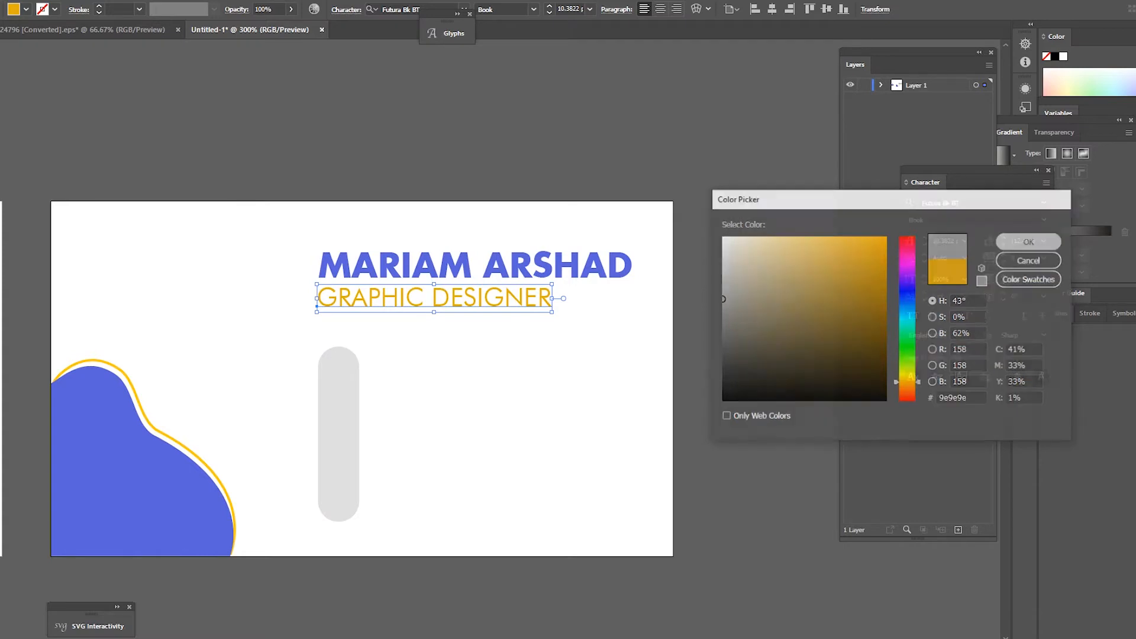
left_click(1030, 242)
key("ctrl+shift+a")
Step: Zoom in on the grey pill and inspect its anchor points
key("ctrl+minus")
key("ctrl+minus")
key("ctrl+equal")
key("ctrl+minus")
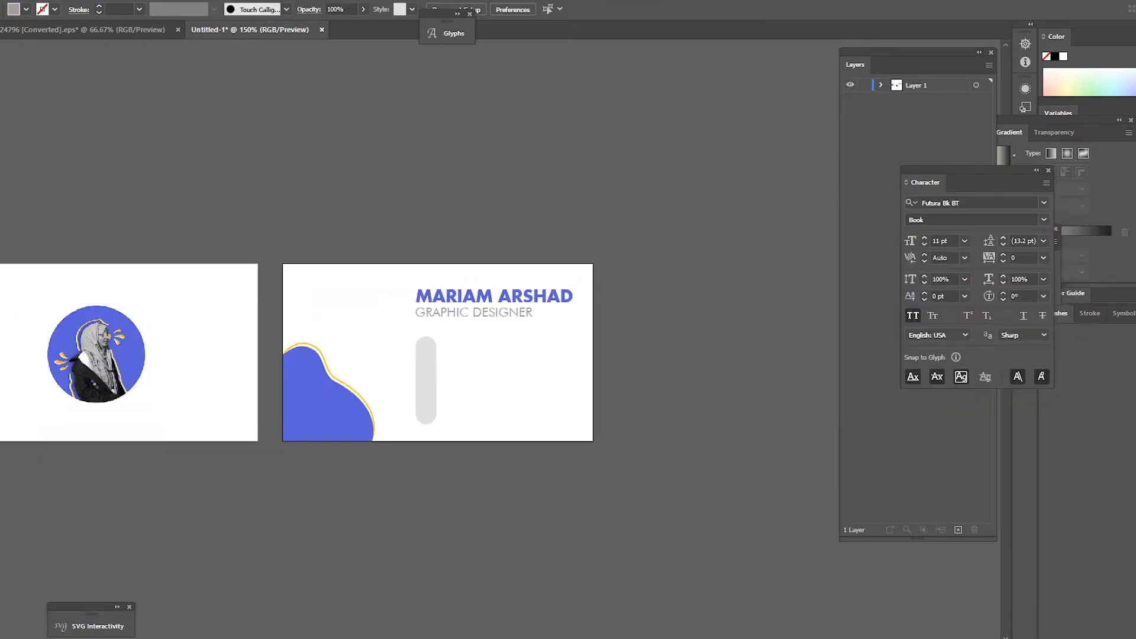
key("ctrl+equal")
key("ctrl+equal")
left_click(417, 411)
key("ctrl+equal")
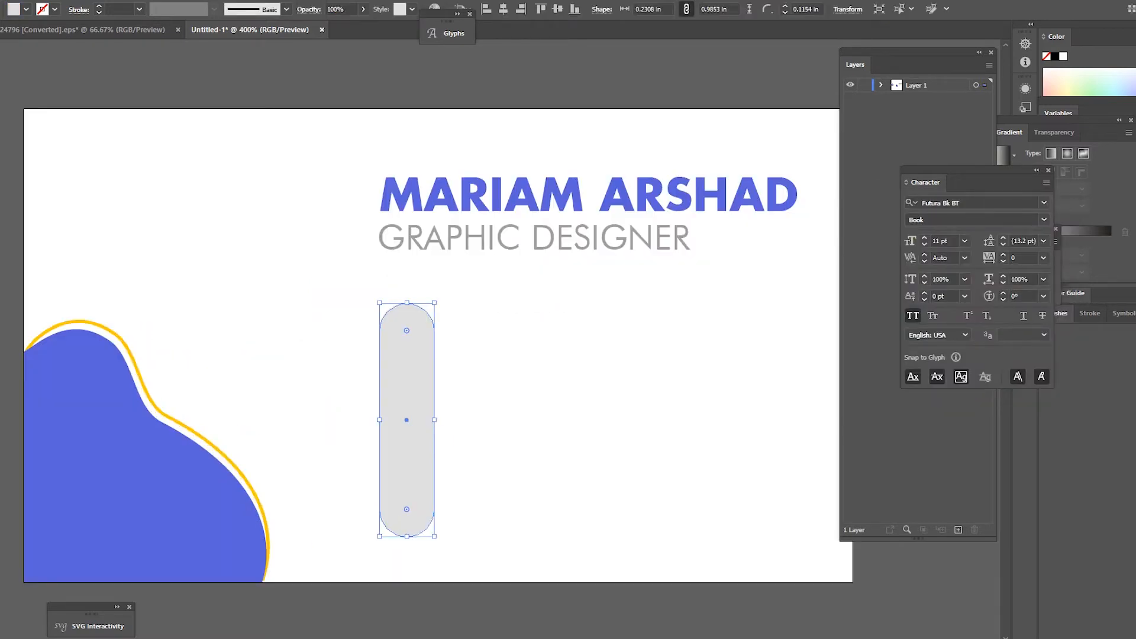
key("a")
key("ctrl+shift+a")
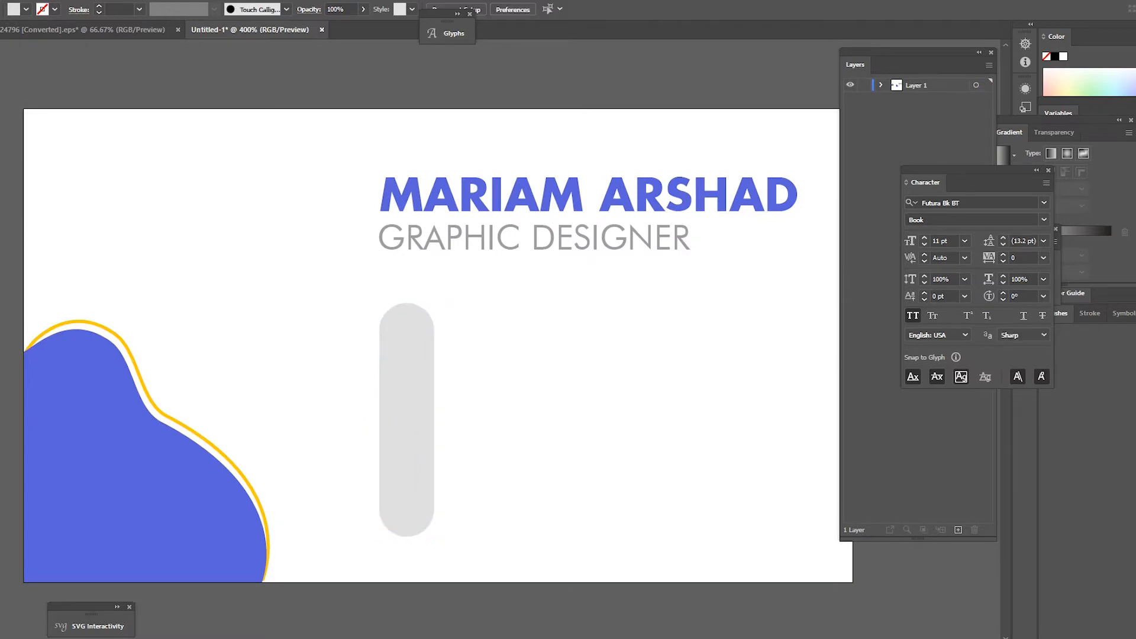
key("ctrl+minus")
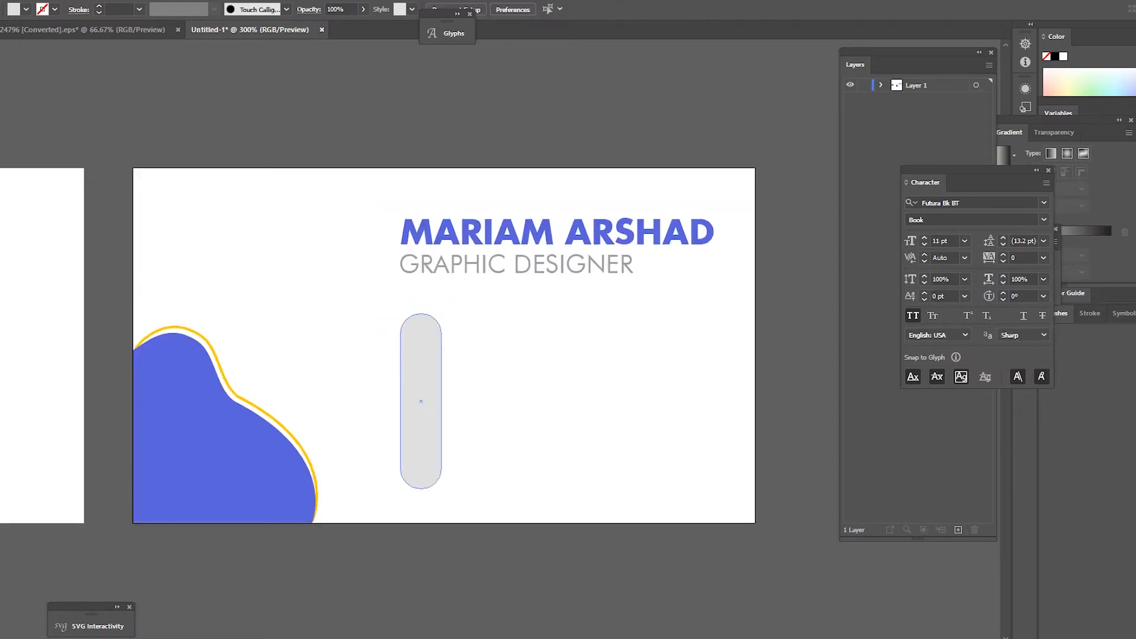
Step: Switch to the icons document showing the globe, pin and phone icons
left_click(421, 401)
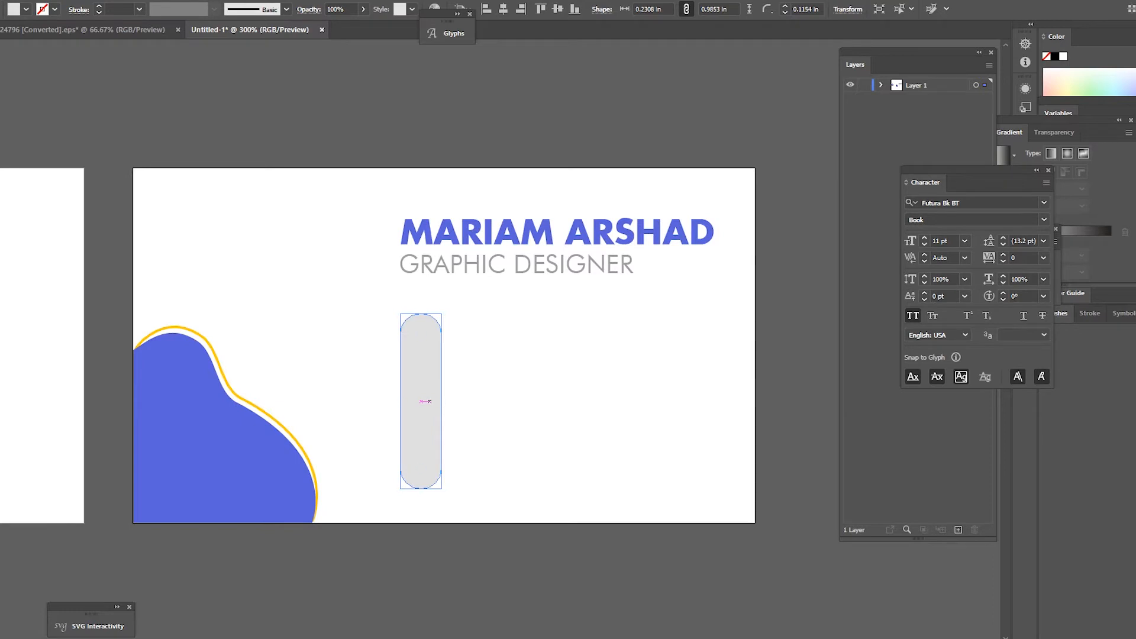
scroll(467, 361, "down", 3)
left_click(482, 353)
scroll(482, 352, "up", 3)
key("ctrl+Tab")
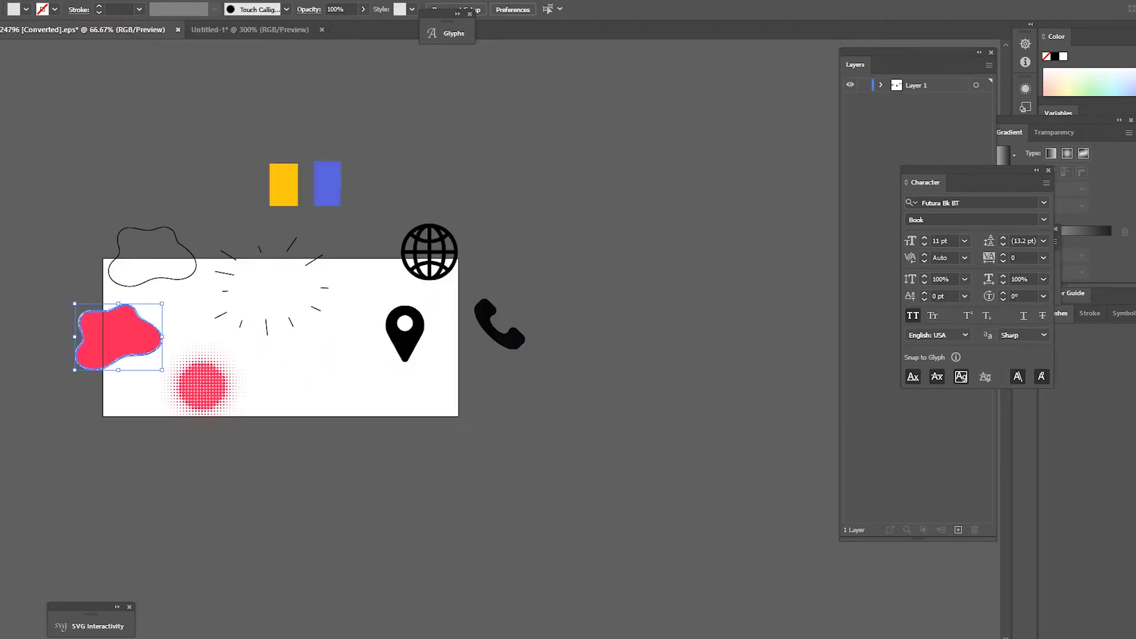
Step: Bring the globe, pin and phone icon group onto the card and shrink it
left_click(429, 251)
left_click_drag(430, 252, 463, 429)
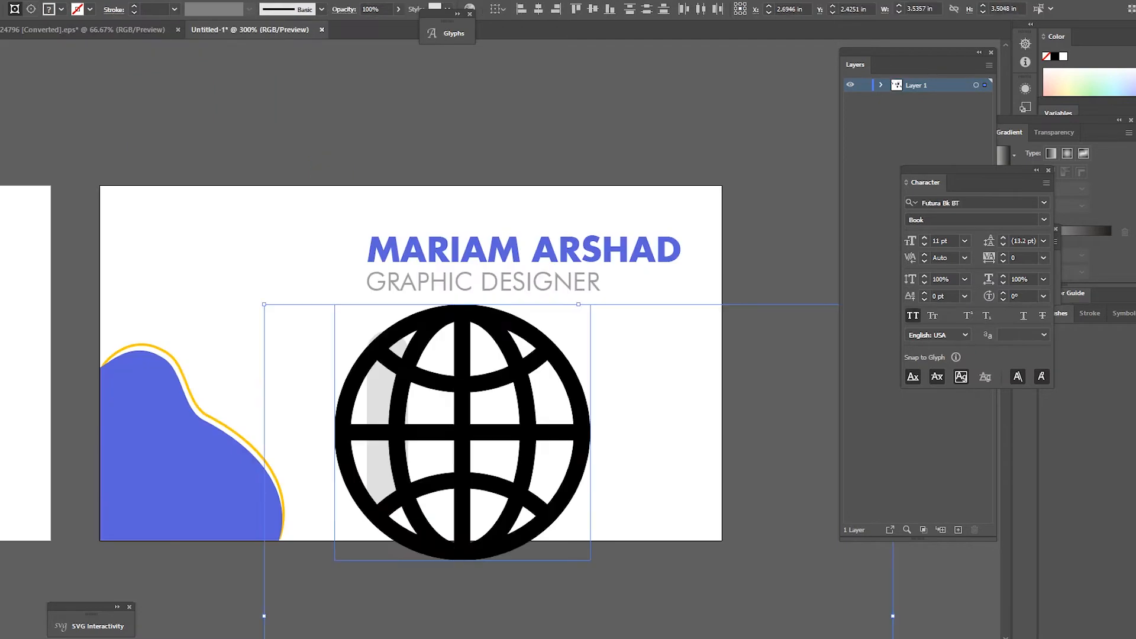
scroll(500, 320, "down", 4)
left_click_drag(588, 455, 506, 260)
left_click(499, 354)
Step: Shrink the phone icon to under half size and place it near the pill's top
scroll(481, 347, "up", 4)
scroll(404, 240, "up", 2)
left_click_drag(613, 254, 519, 252)
left_click_drag(526, 299, 527, 298)
left_click_drag(552, 252, 525, 289)
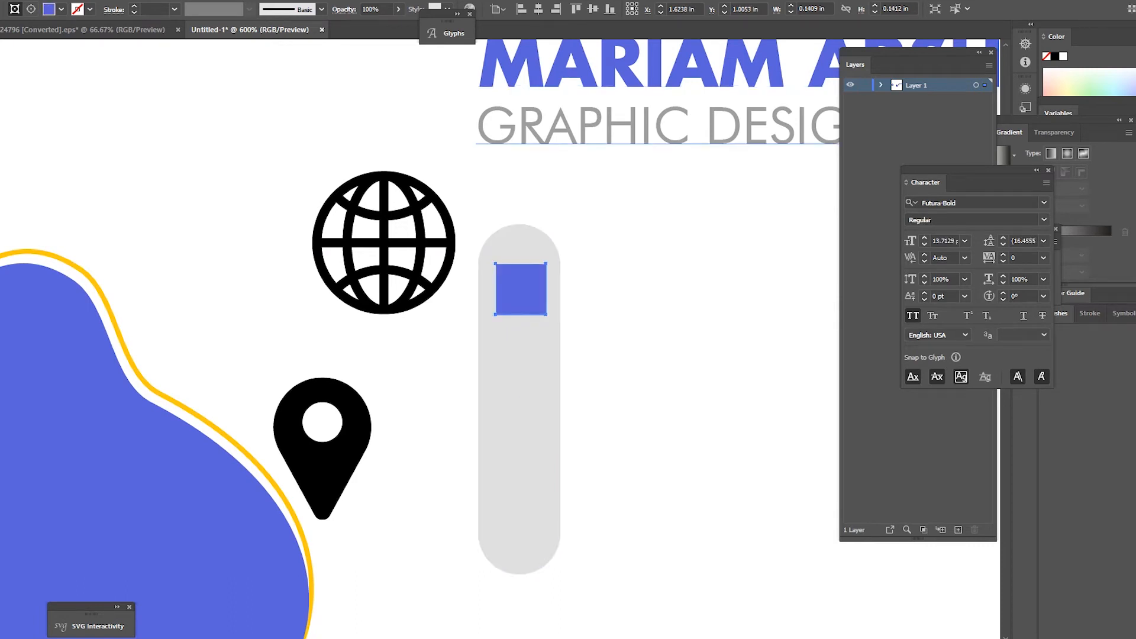
Step: Recolour the phone icon inside its isolated group with the card's blue using the Eyedropper
double_click(529, 299)
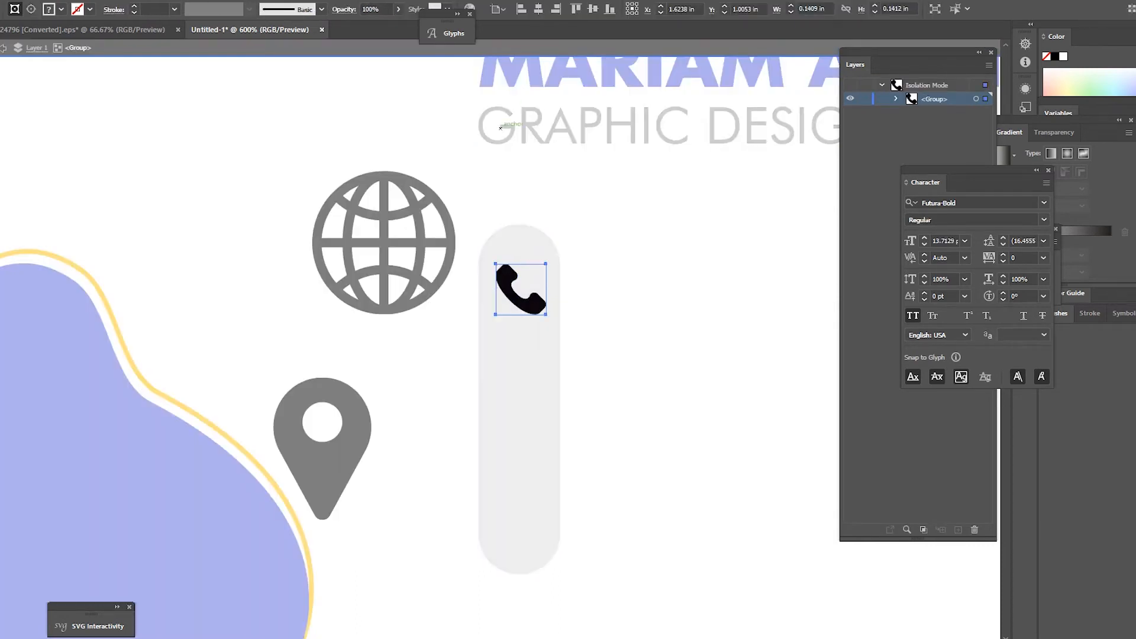
left_click(583, 332)
left_click(530, 299)
key("i")
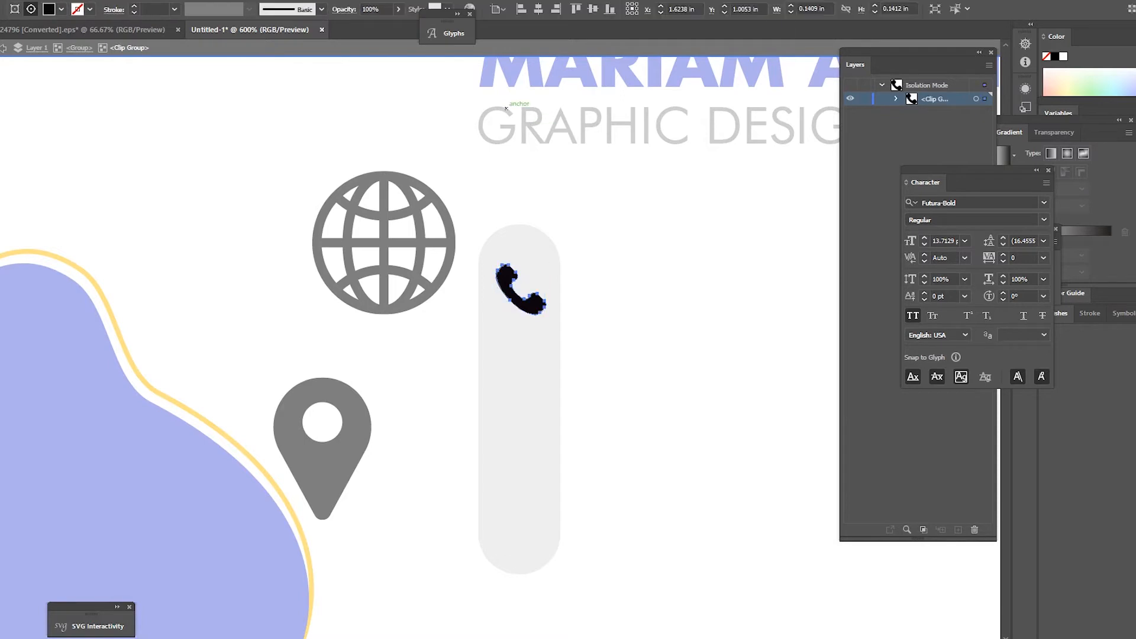
left_click(495, 81)
key("v")
key("Escape")
key("ctrl+minus")
key("ctrl+shift+a")
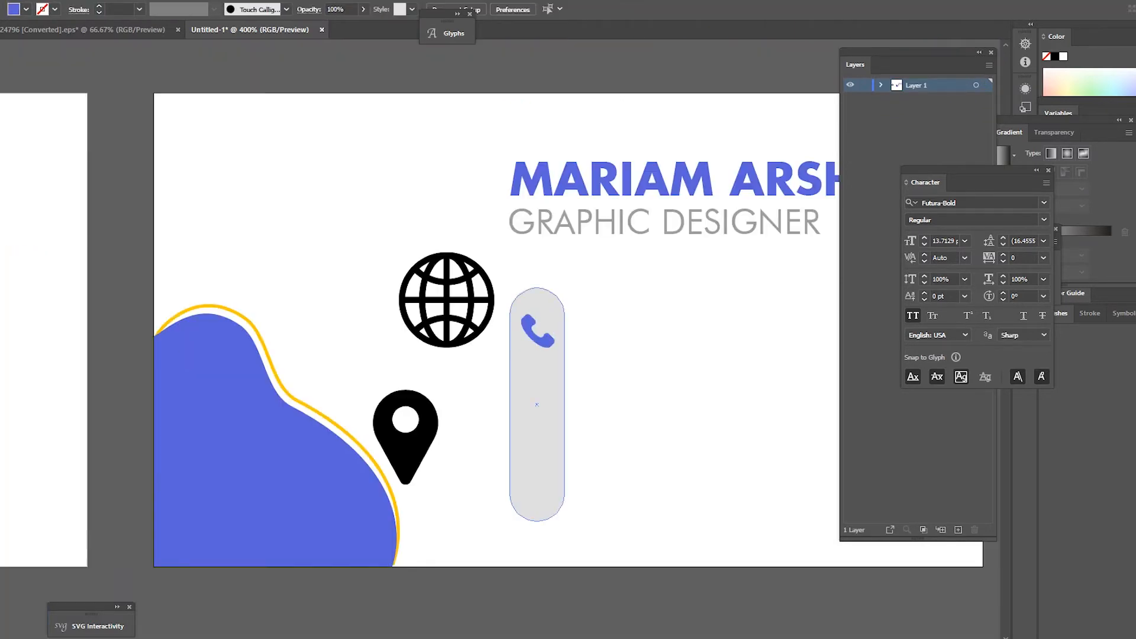
Step: Try the yellow outline look on the phone icon, undo it, and re-enter the phone's group
left_click(534, 339)
key("i")
left_click(319, 419)
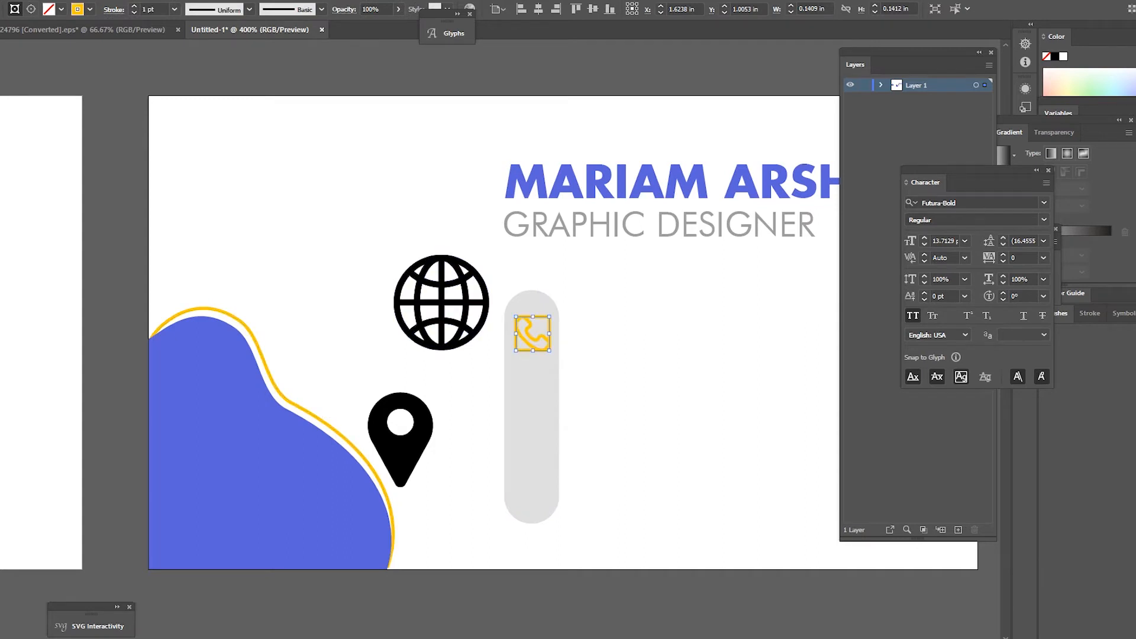
key("ctrl+z")
key("ctrl+plus")
key("ctrl+plus")
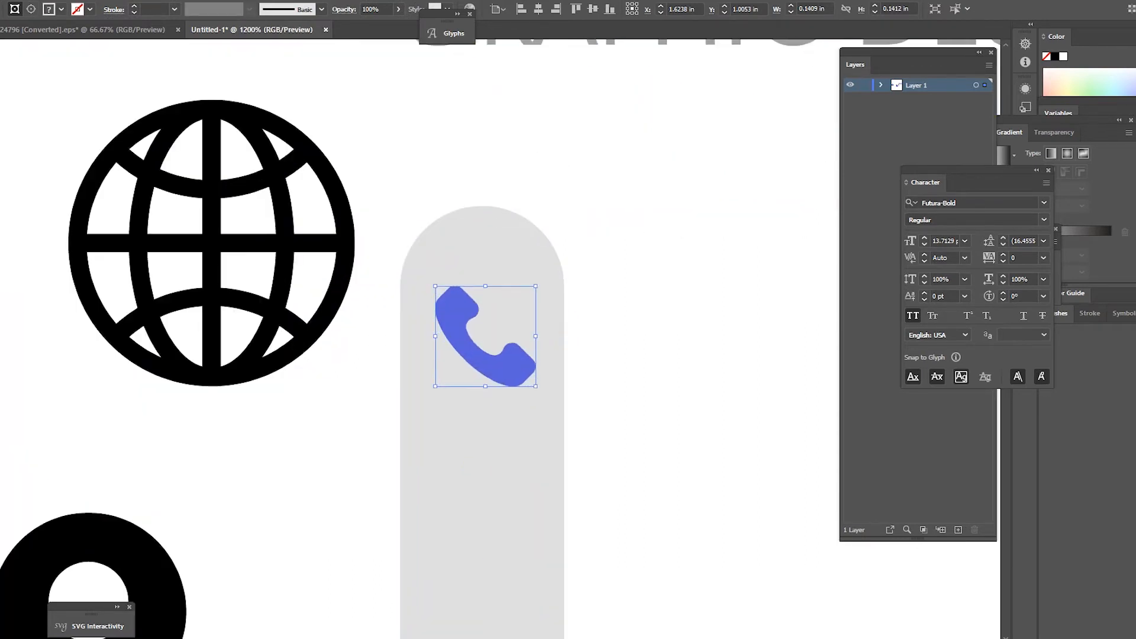
double_click(503, 355)
Step: Delete the blue phone icon inside its clip group, then restore it with Undo
double_click(503, 362)
key("Delete")
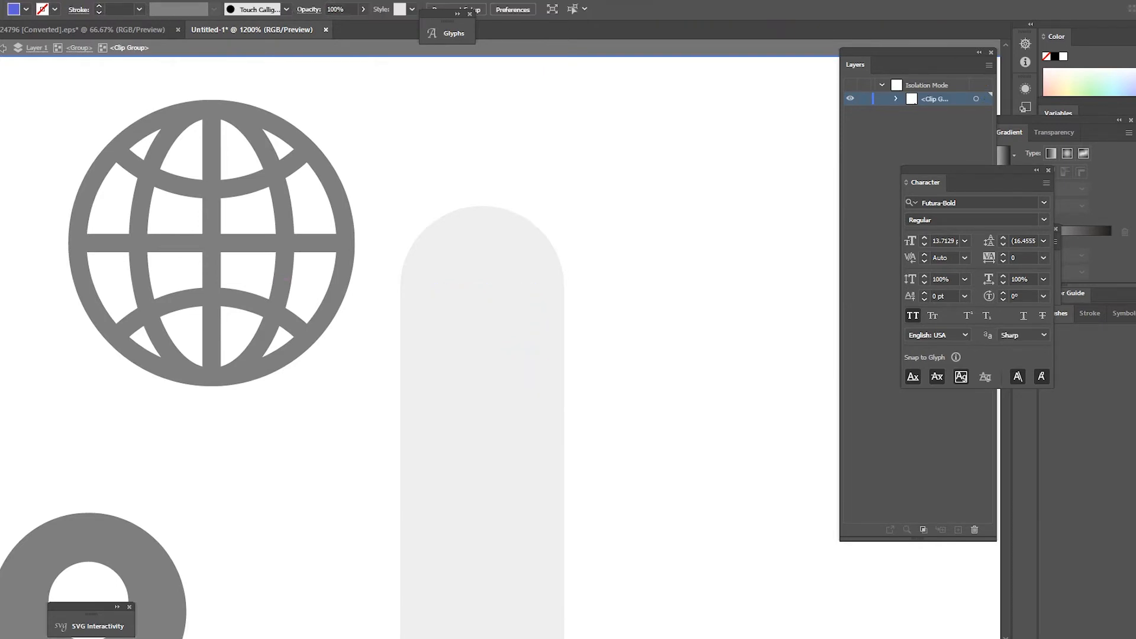
key("Escape")
key("ctrl+z")
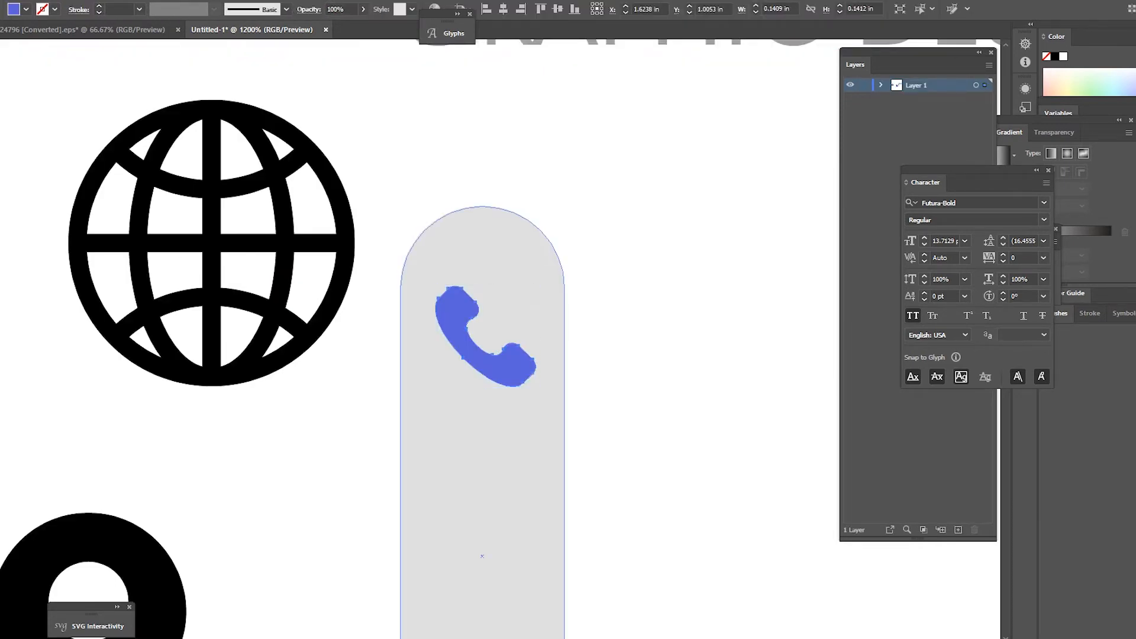
key("ctrl+z")
key("ctrl+minus")
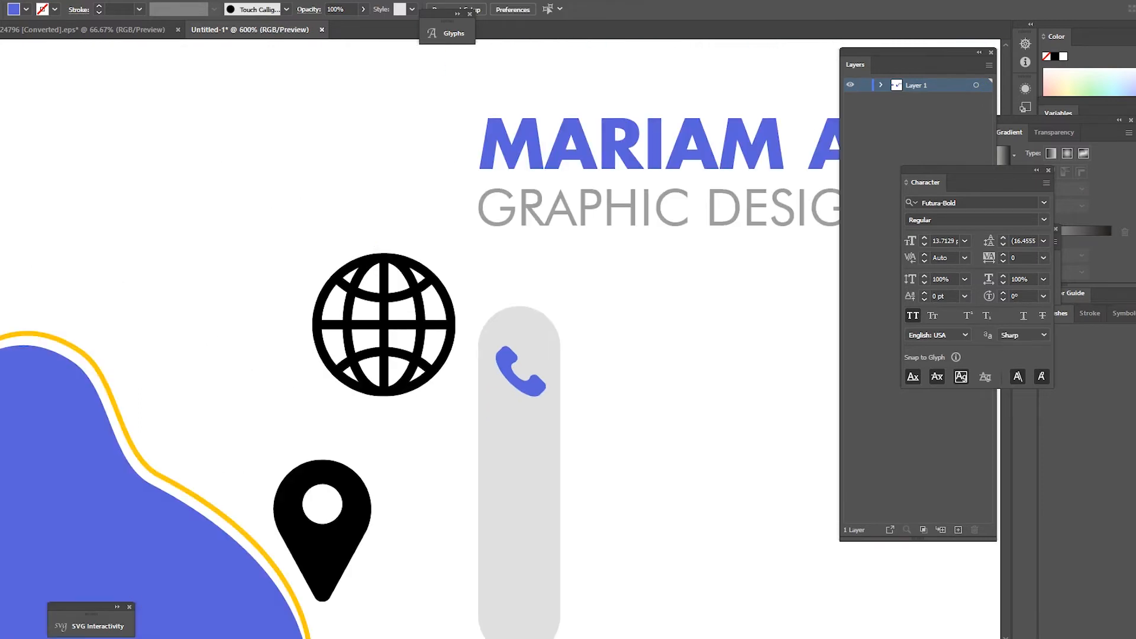
key("ctrl+minus")
key("ctrl+plus")
Step: Move the grey pill right and place the location pin inside it, shrunk to about a third
left_click_drag(545, 303, 545, 336)
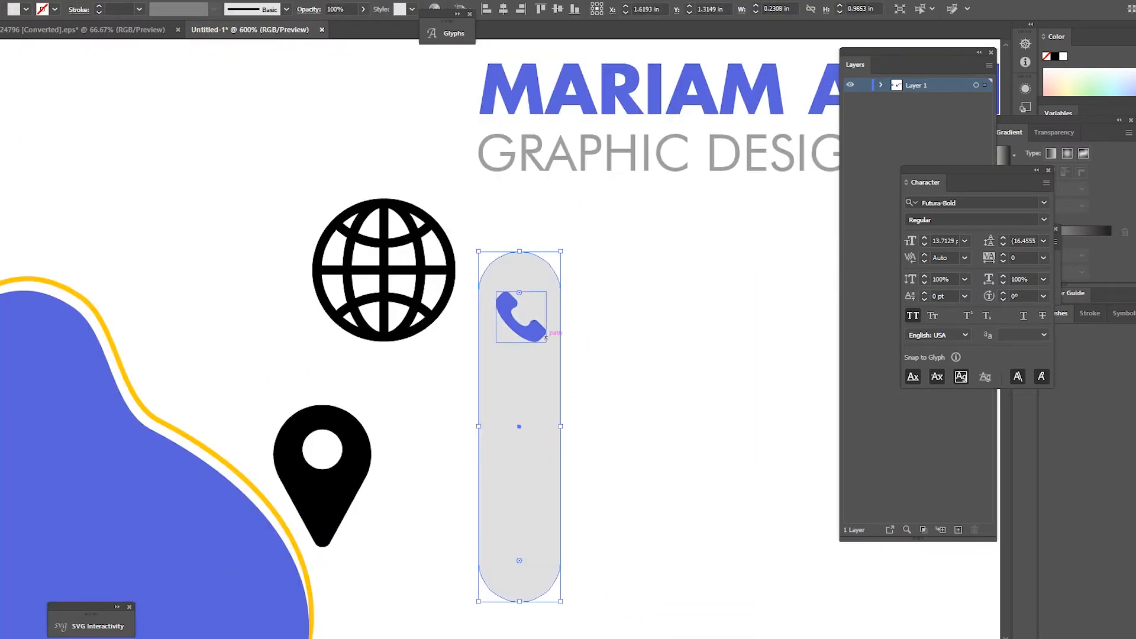
left_click_drag(350, 474, 543, 414)
left_click_drag(565, 343, 539, 525)
left_click_drag(517, 554, 515, 520)
key("ctrl+shift+a")
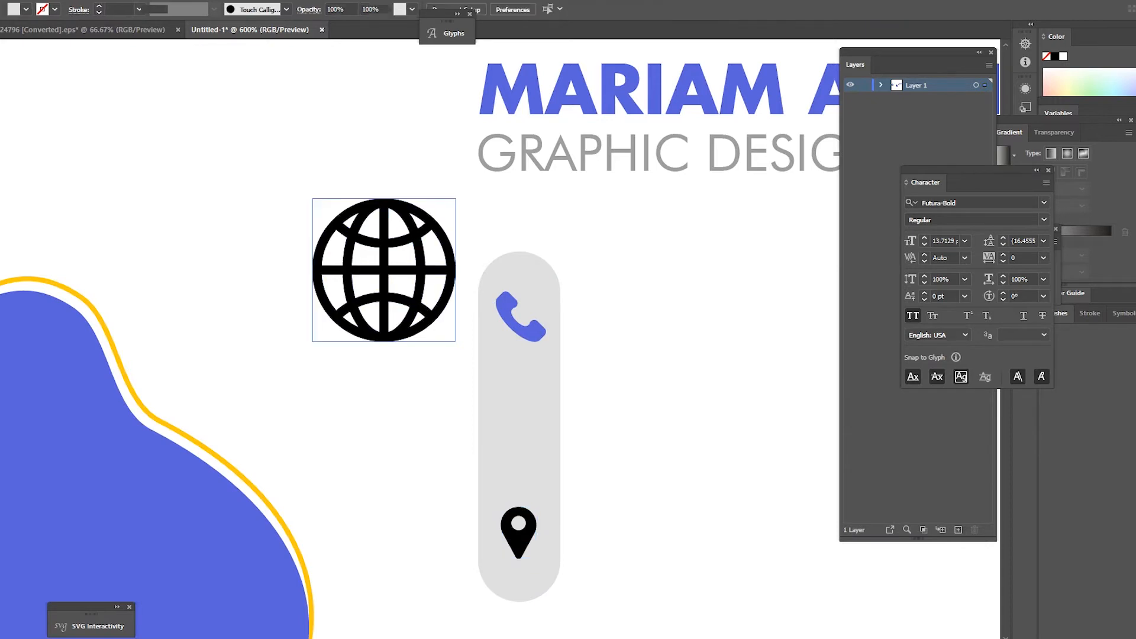
Step: Shrink the globe icon into the pill's middle and nudge the location pin up below it
left_click(420, 271)
left_click_drag(456, 198, 367, 287)
left_click_drag(354, 305, 545, 414)
key("ctrl+shift+a")
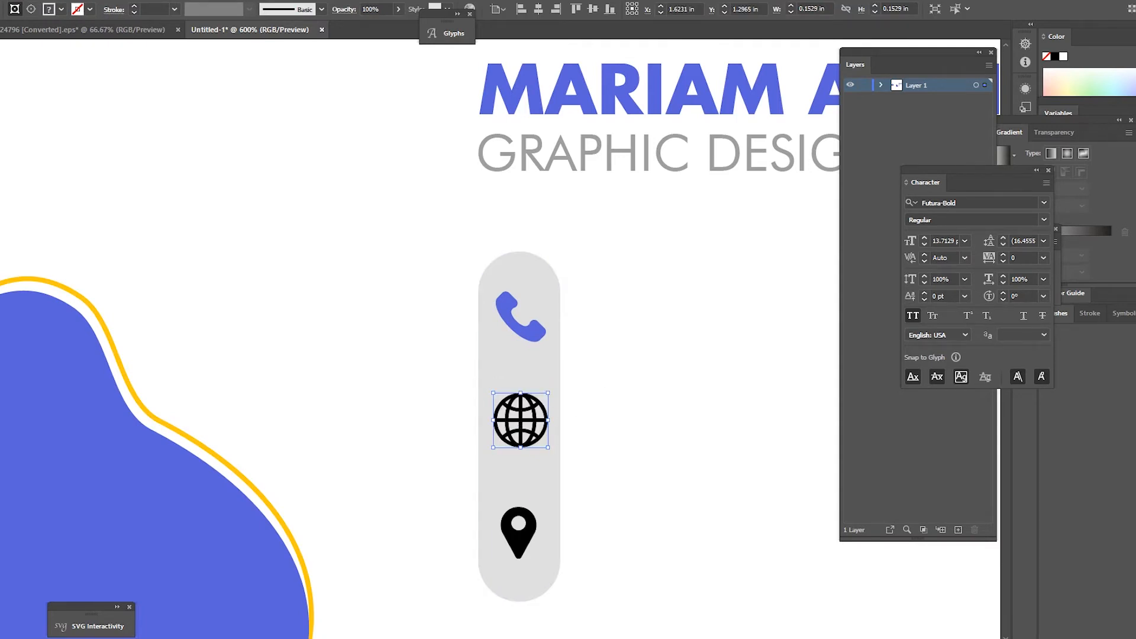
key("ctrl+shift+a")
left_click_drag(519, 532, 520, 526)
key("ctrl+shift+a")
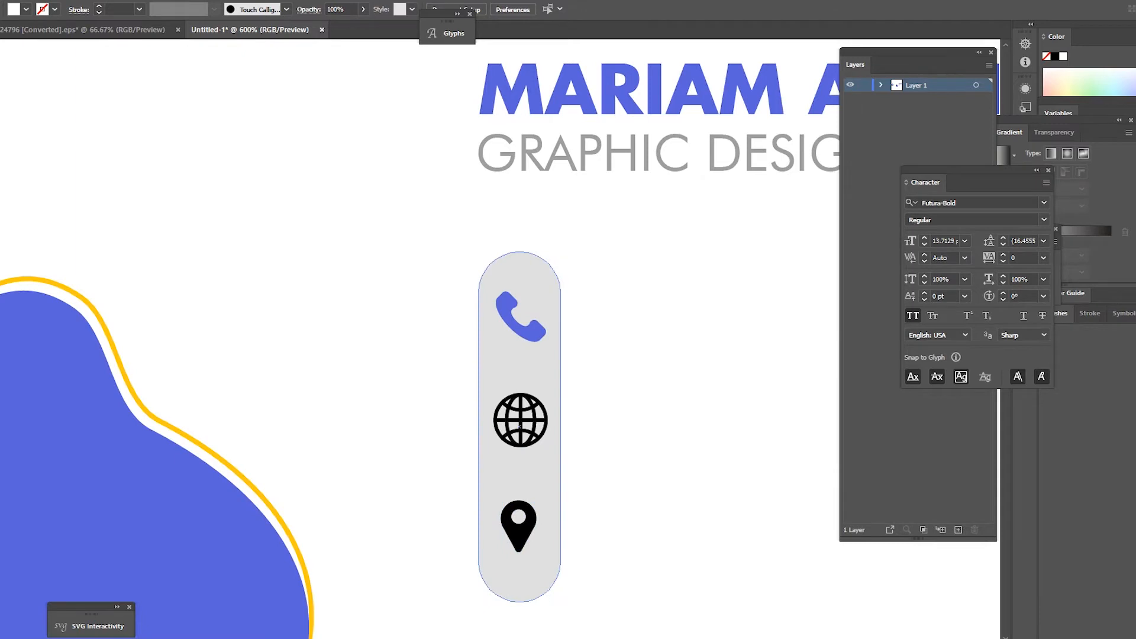
scroll(503, 416, "down", 2)
scroll(584, 470, "up", 2)
scroll(554, 407, "down", 5)
scroll(568, 383, "up", 2)
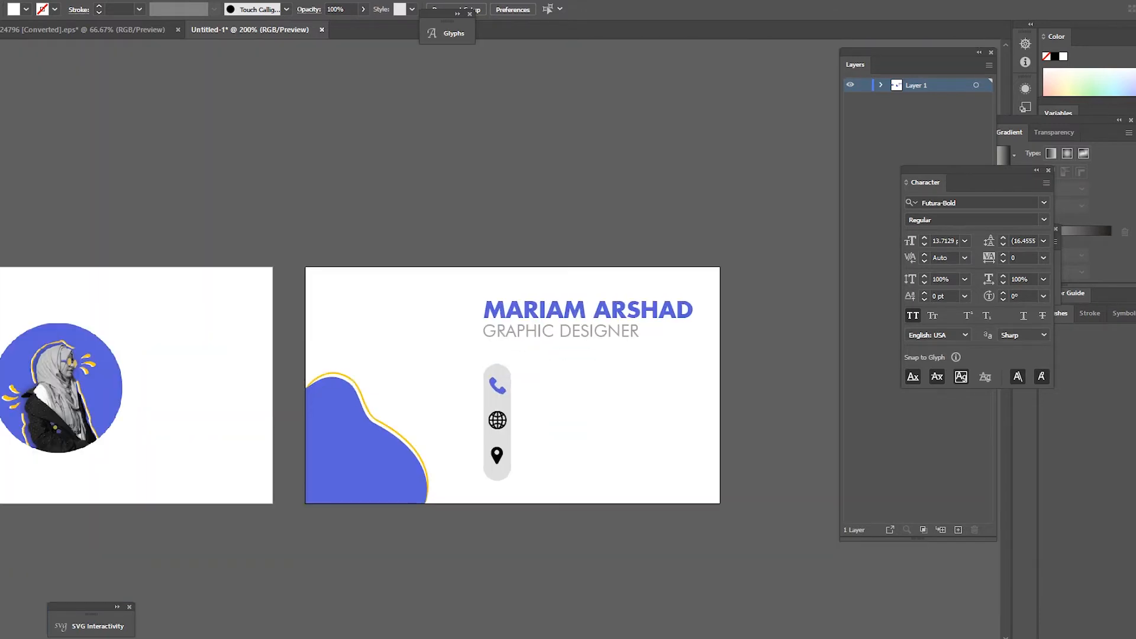
Step: Trial colours on the globe icon: sample yellow, delete and restore it, then colour it yellow
scroll(497, 440, "up", 1)
scroll(485, 436, "up", 1)
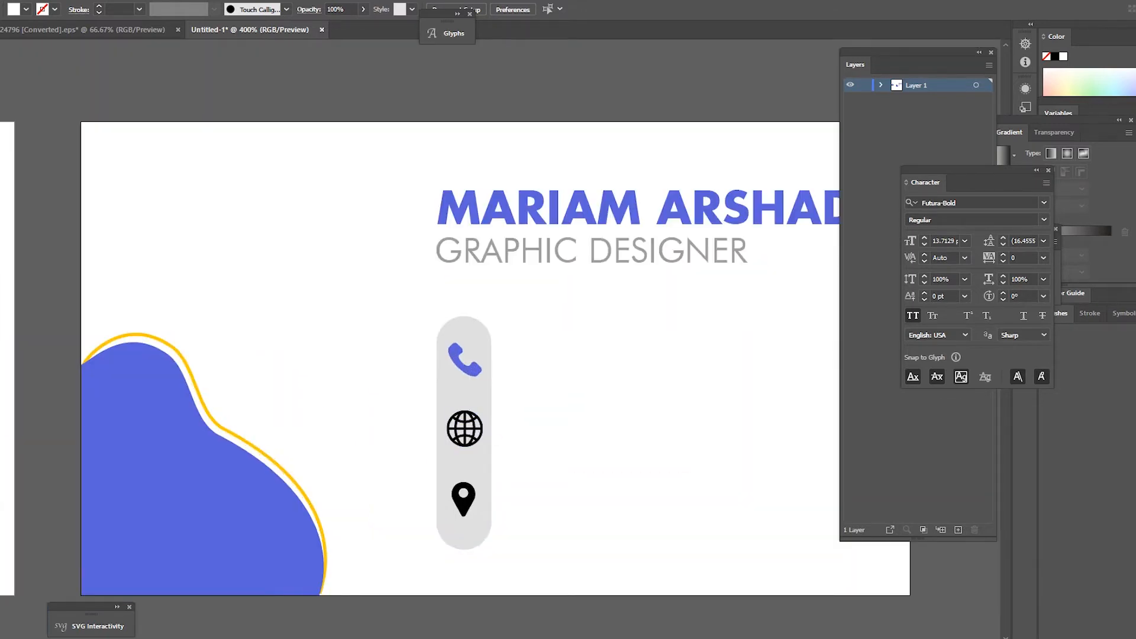
left_click(466, 429)
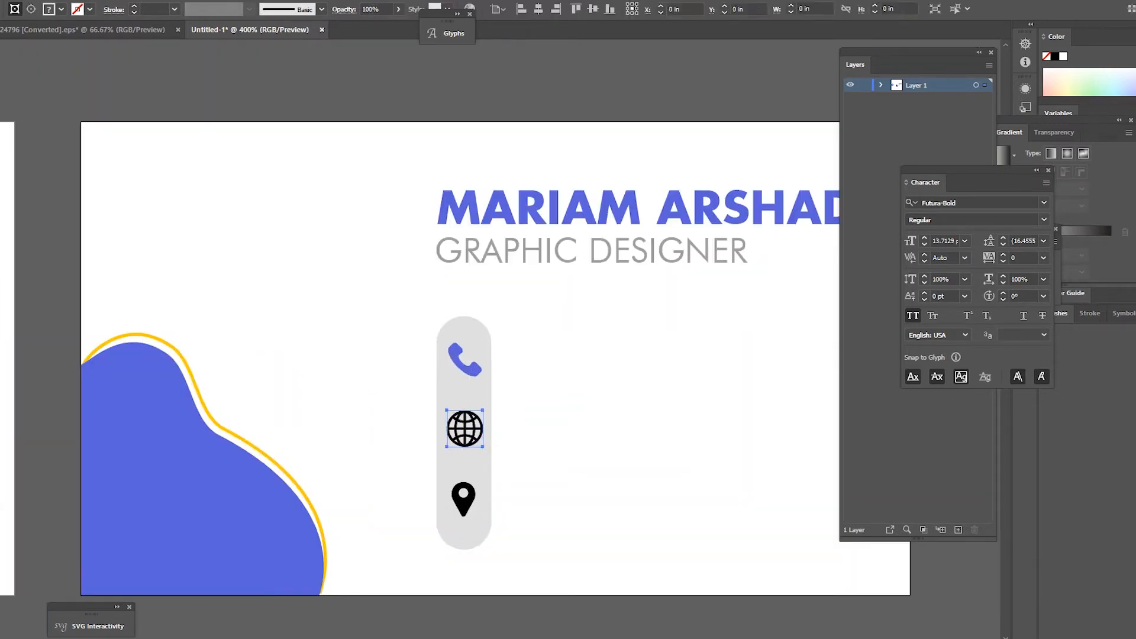
left_click(284, 469)
key("ctrl+z")
double_click(479, 423)
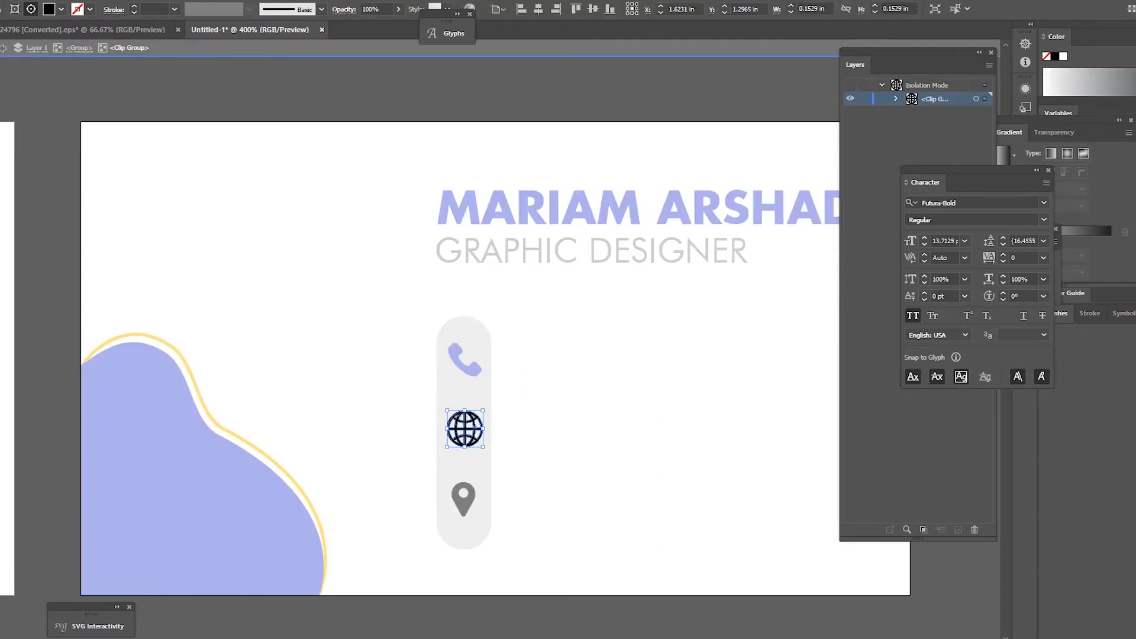
key("Delete")
key("Escape")
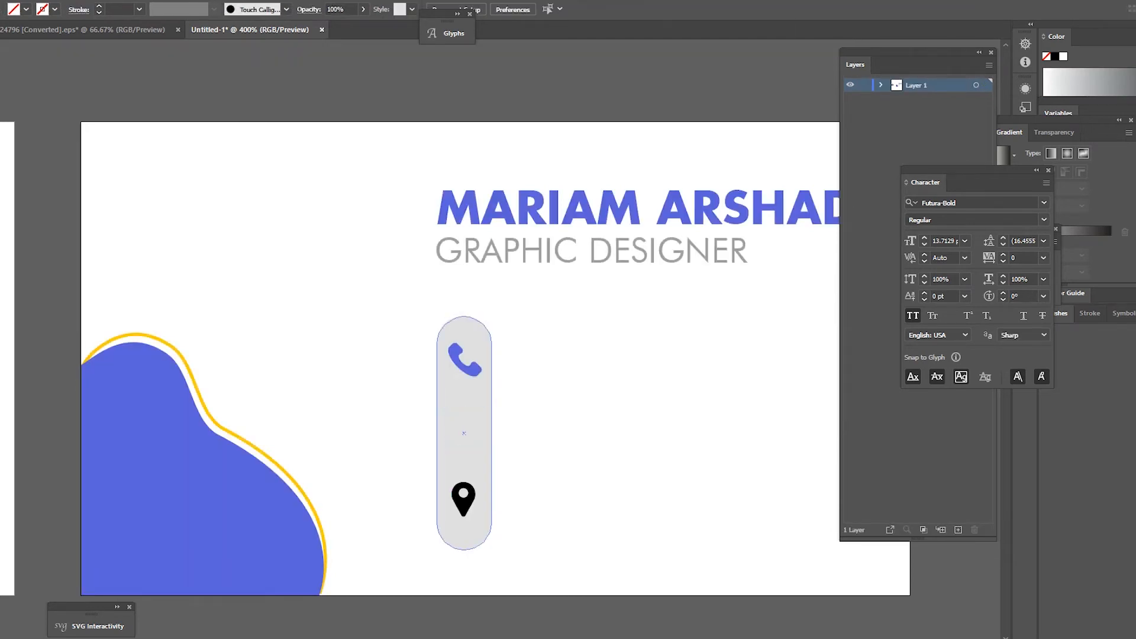
key("ctrl+z")
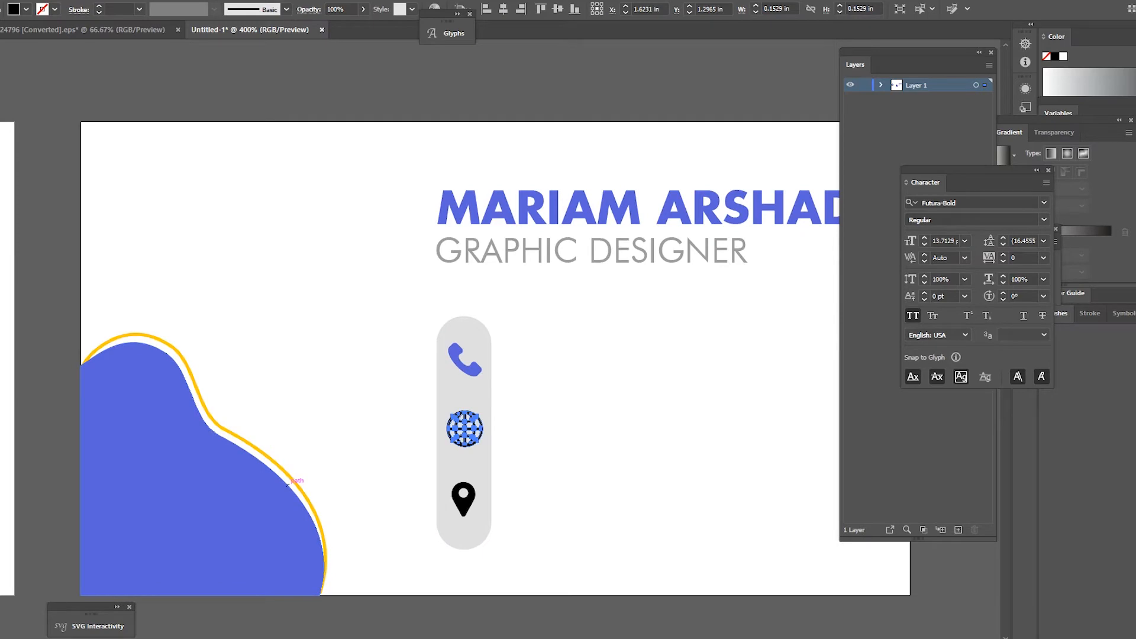
left_click(317, 509)
left_click(523, 395)
Step: Give the globe icon the blob's blue with the Eyedropper
scroll(492, 374, "up", 2)
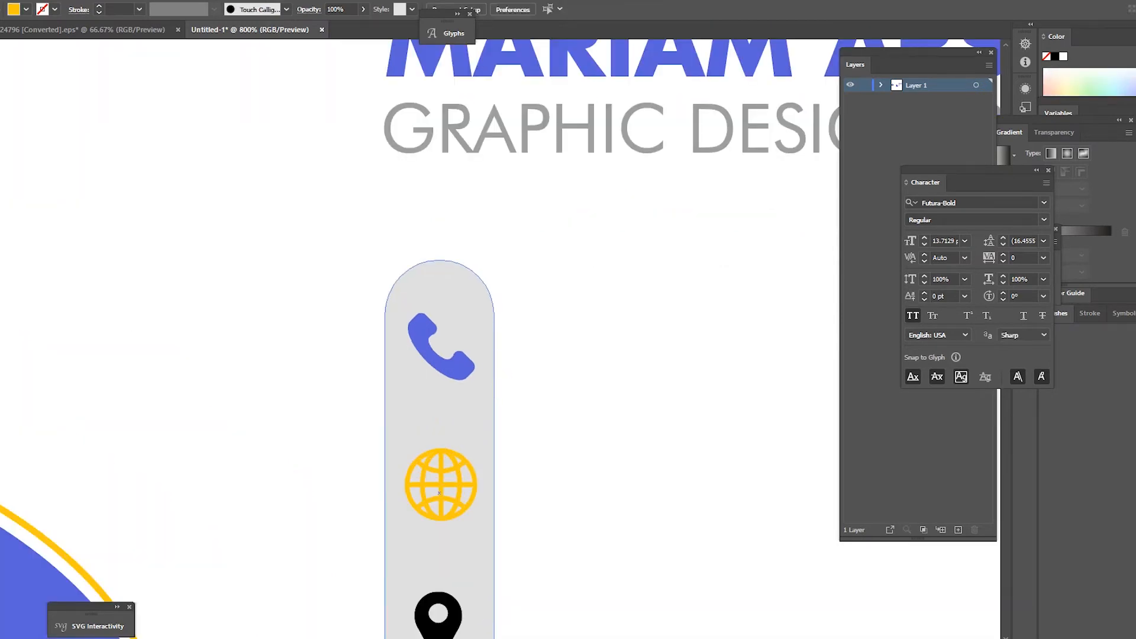
scroll(492, 374, "down", 1)
scroll(502, 314, "down", 5)
scroll(502, 314, "up", 6)
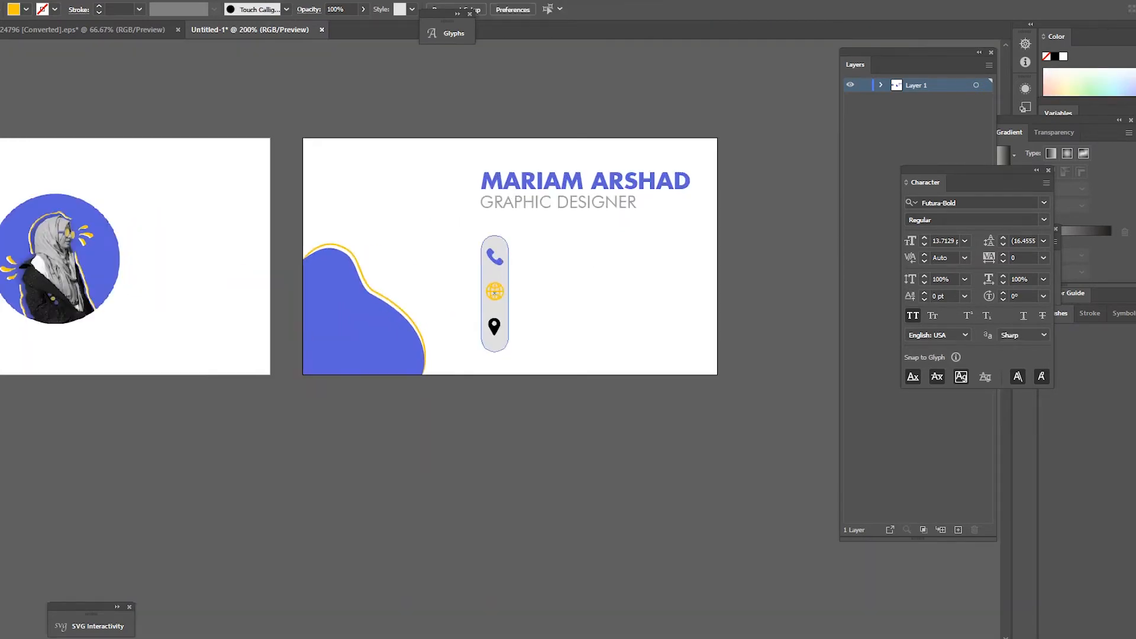
scroll(503, 317, "down", 5)
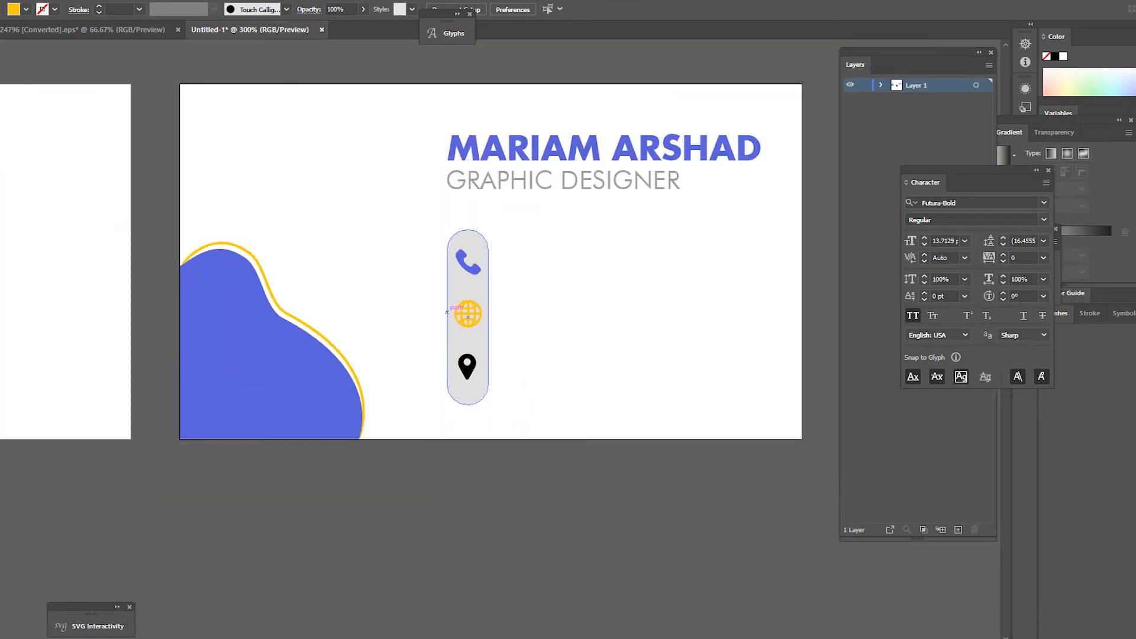
scroll(500, 318, "up", 5)
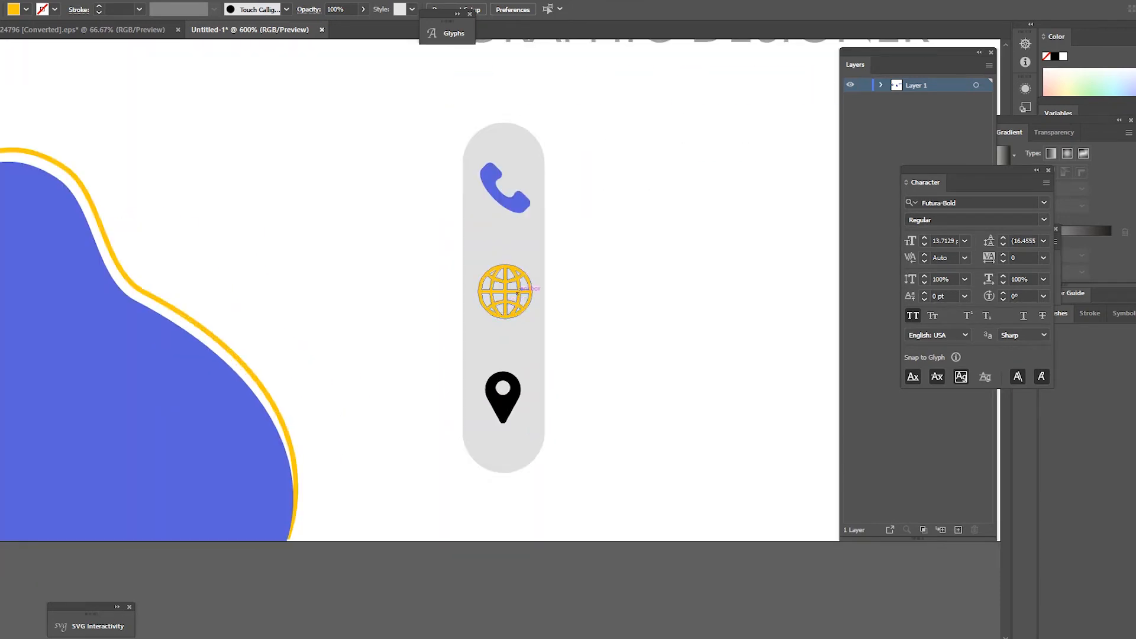
left_click(513, 292)
key("i")
left_click(249, 384)
key("v")
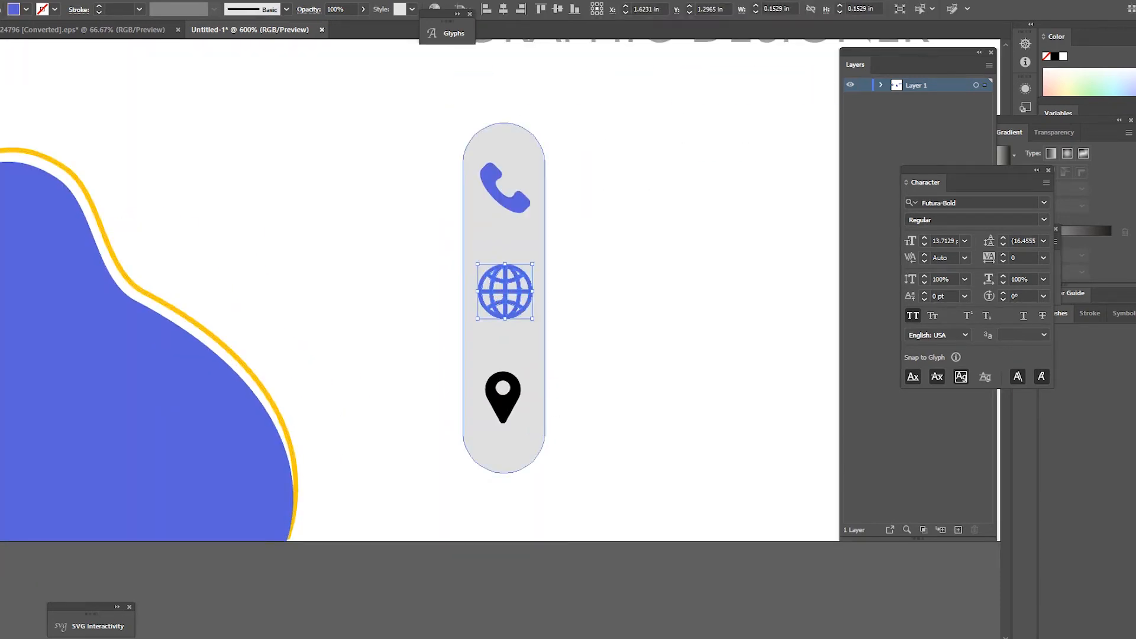
Step: Sample blue onto the location pin, undo it, then delete the pin artwork inside its clip group
left_click(503, 396)
left_click(251, 385)
key("ctrl+z")
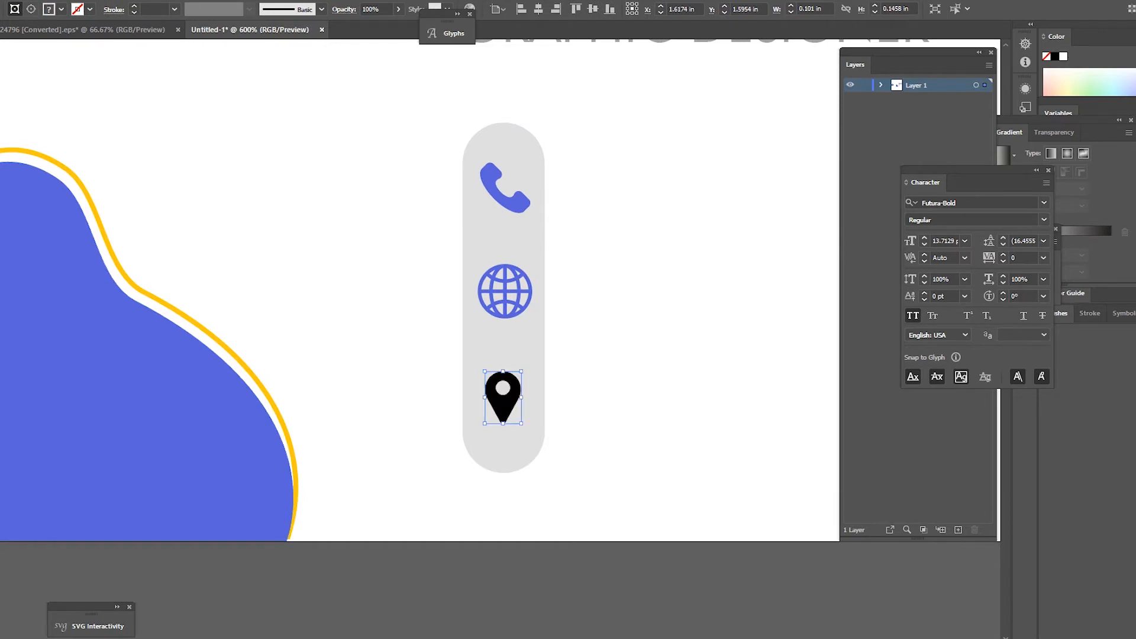
key("v")
double_click(509, 391)
left_click(509, 391)
double_click(507, 407)
left_click(507, 408)
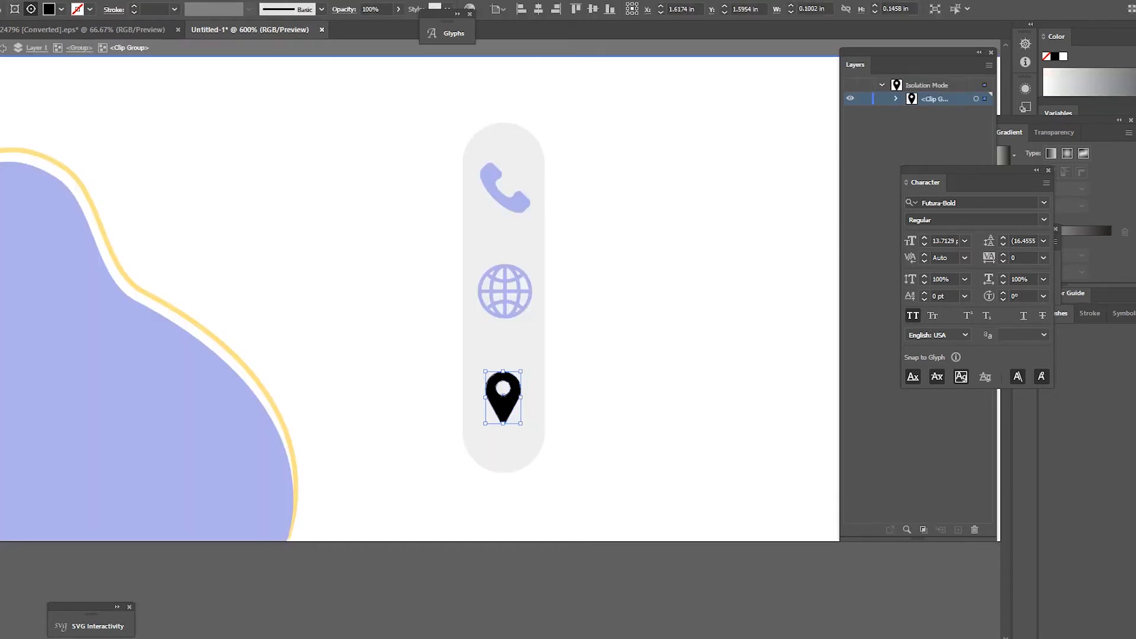
key("Delete")
key("Escape")
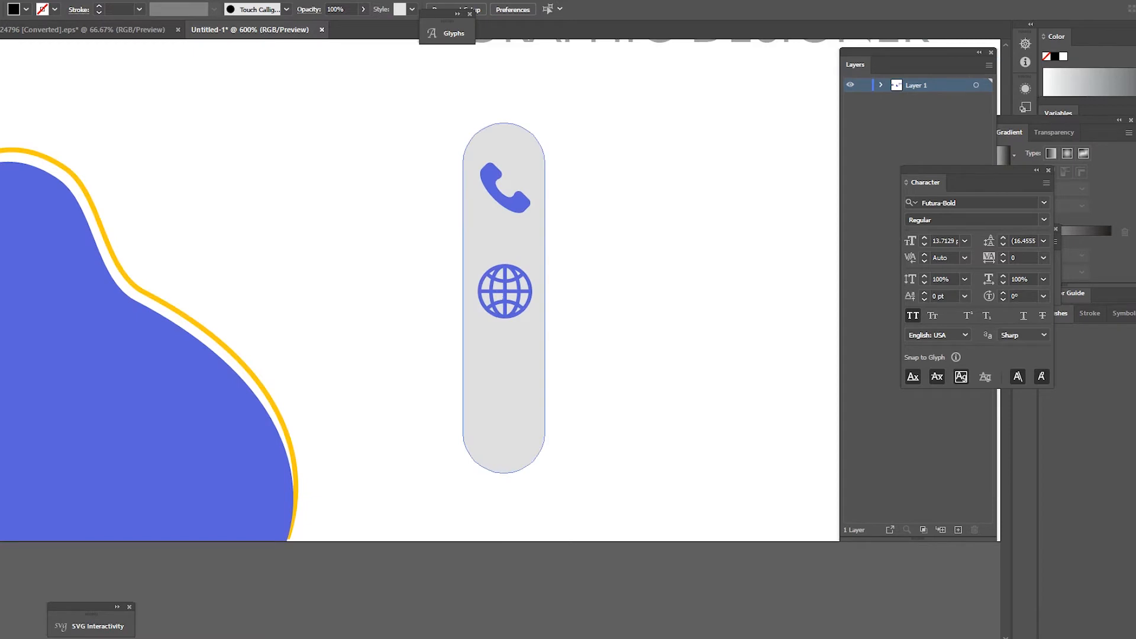
Step: Paste the location pin icon back into the pill and fit the whole card in view
left_click(504, 367)
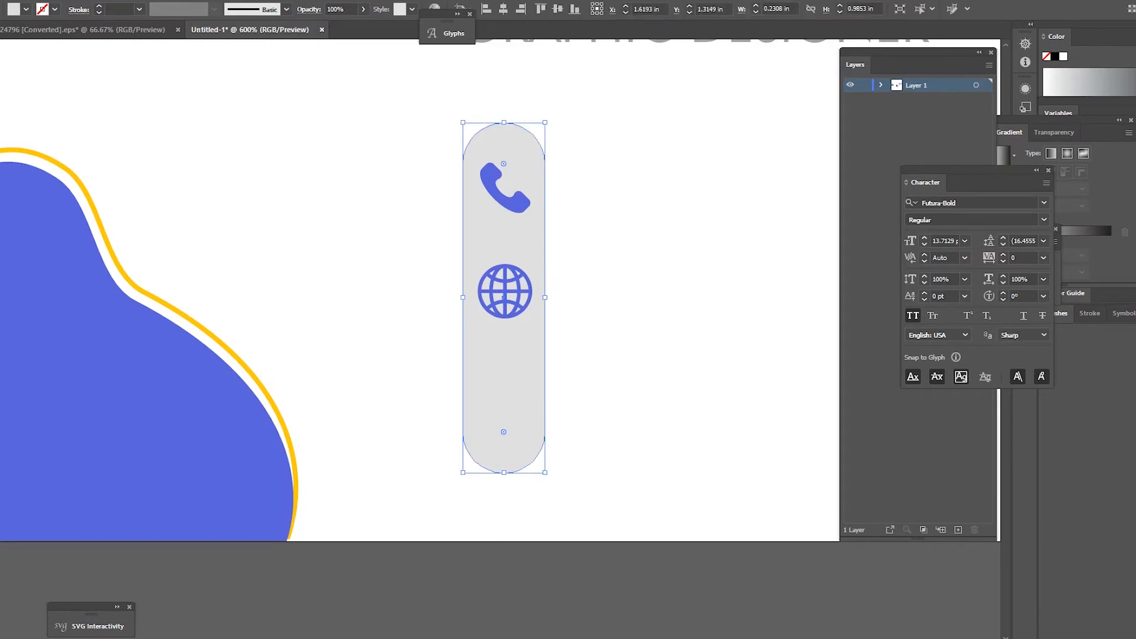
key("ctrl+shift+a")
key("b")
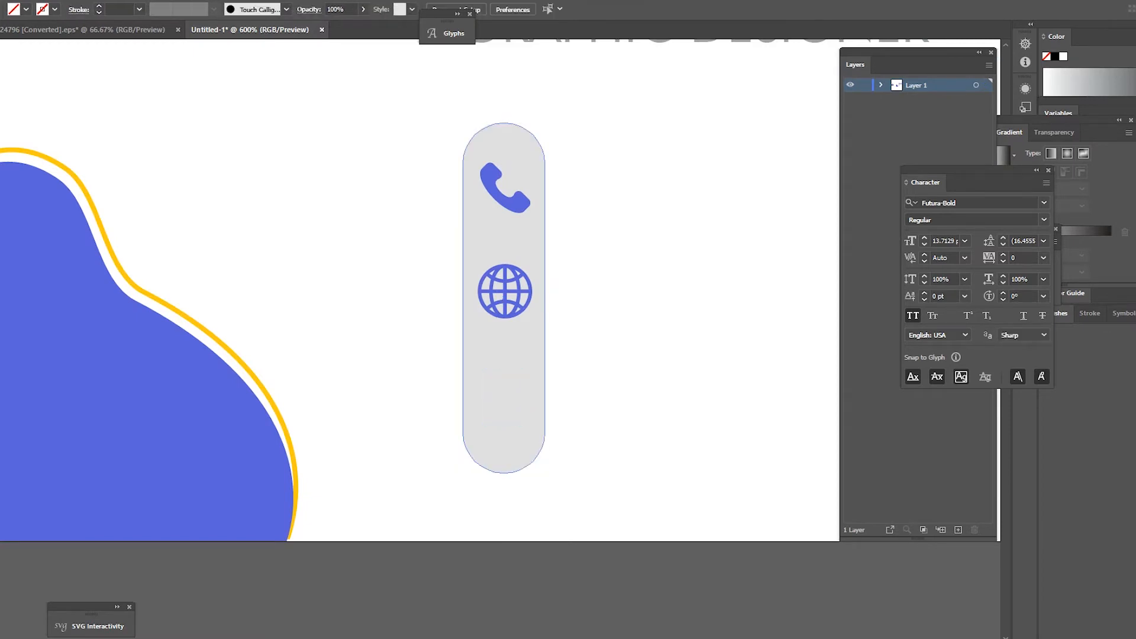
key("ctrl+v")
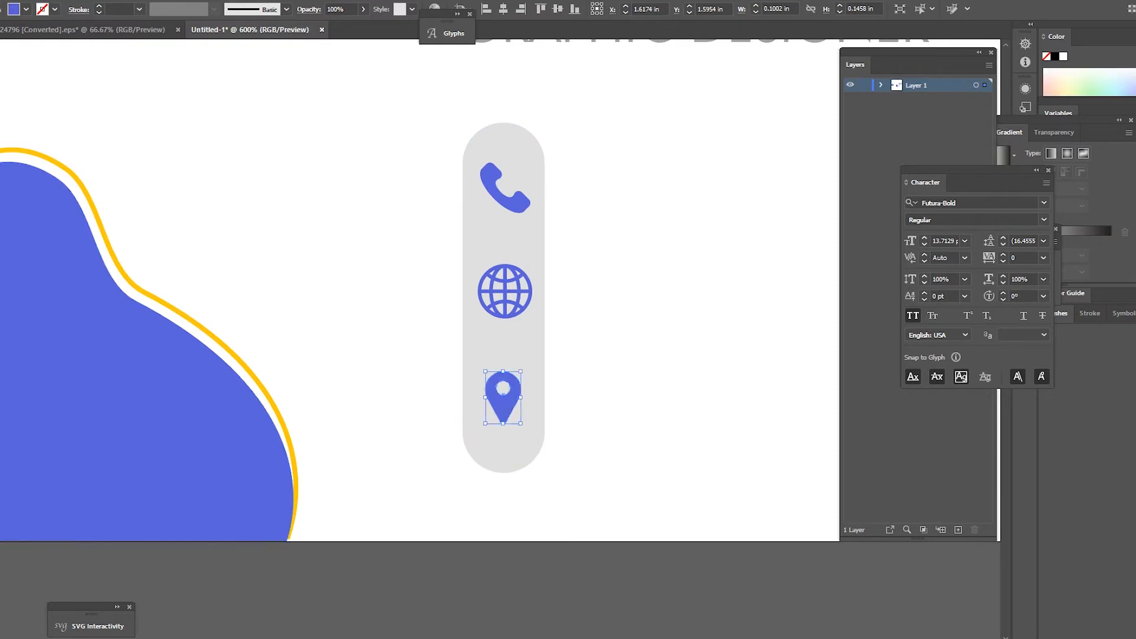
key("ctrl+shift+a")
key("ctrl+minus")
key("ctrl+minus")
key("ctrl+minus")
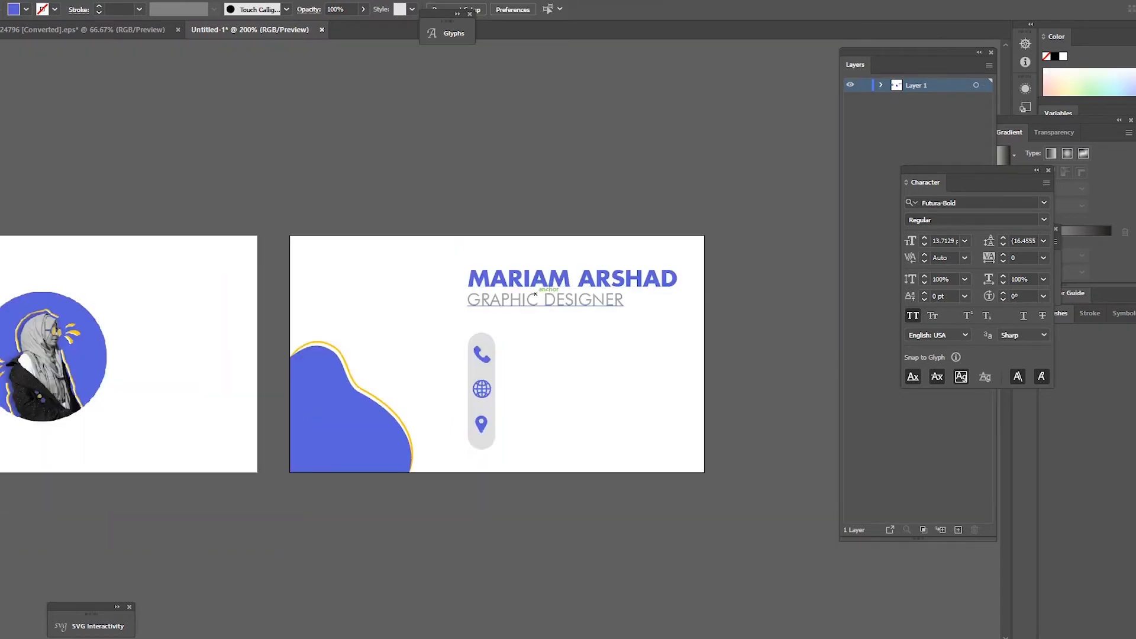
Step: Alt-drag a copy of the GRAPHIC DESIGNER subtitle beside the phone icon and retype it with a phone number
scroll(535, 294, "up", 1)
scroll(512, 390, "down", 1)
scroll(431, 402, "down", 1)
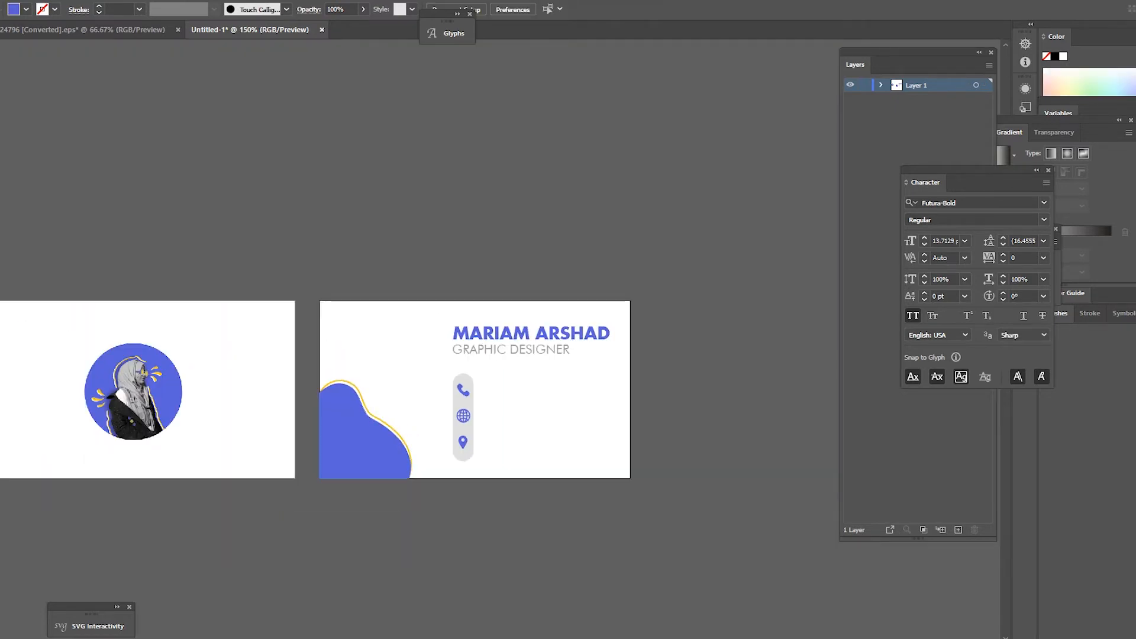
scroll(503, 396, "up", 3)
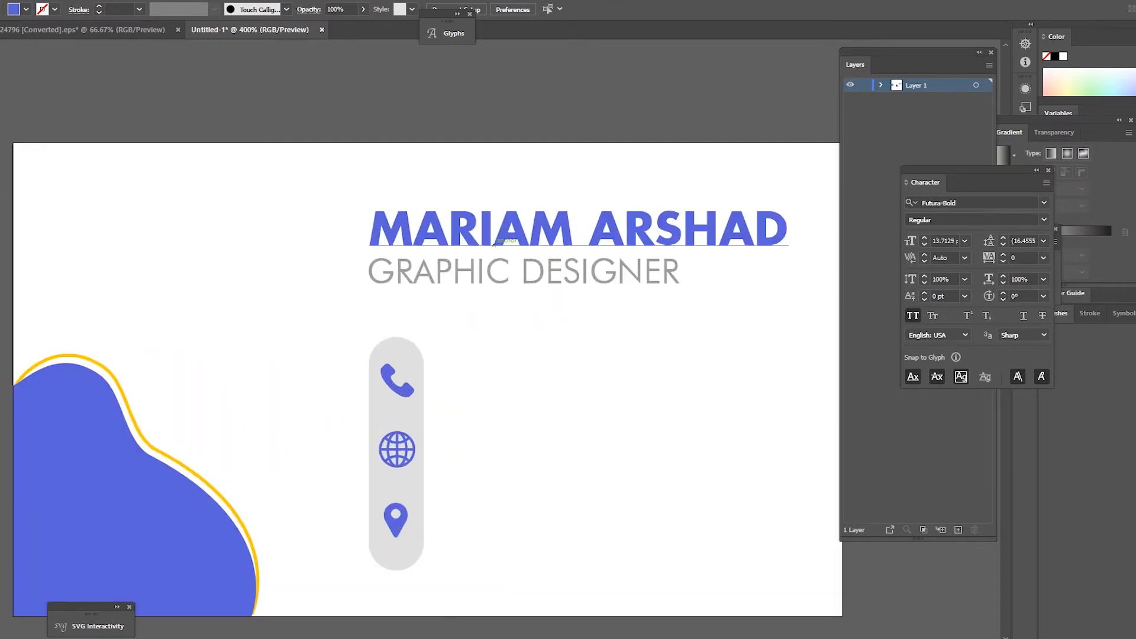
left_click(503, 269)
left_click_drag(503, 269, 574, 376)
key("t")
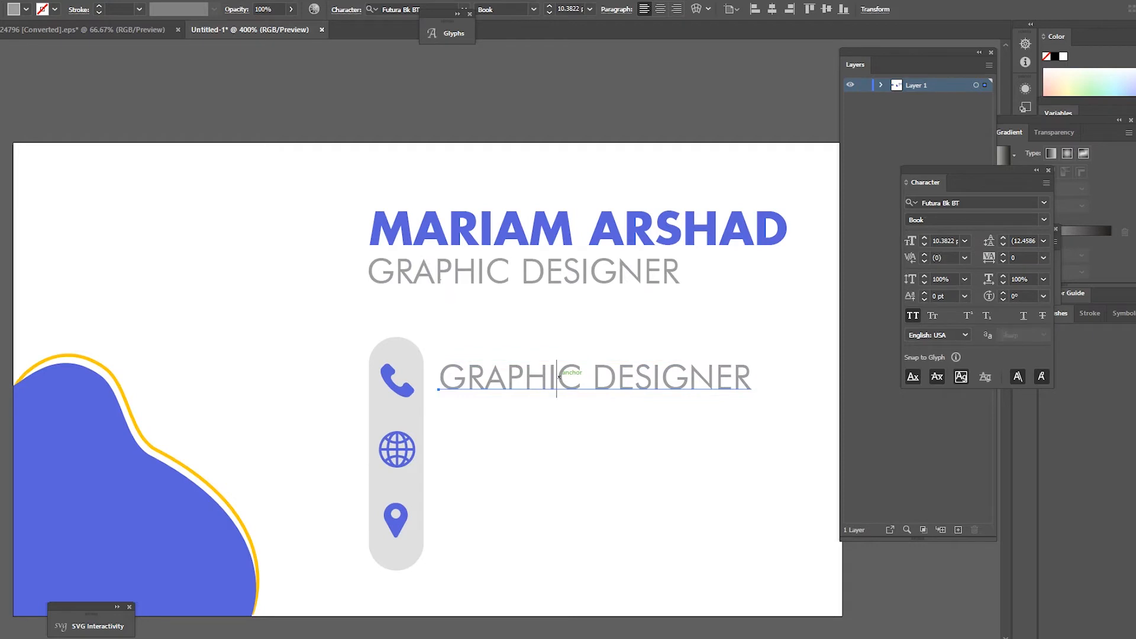
left_click(557, 377)
key("ctrl+a")
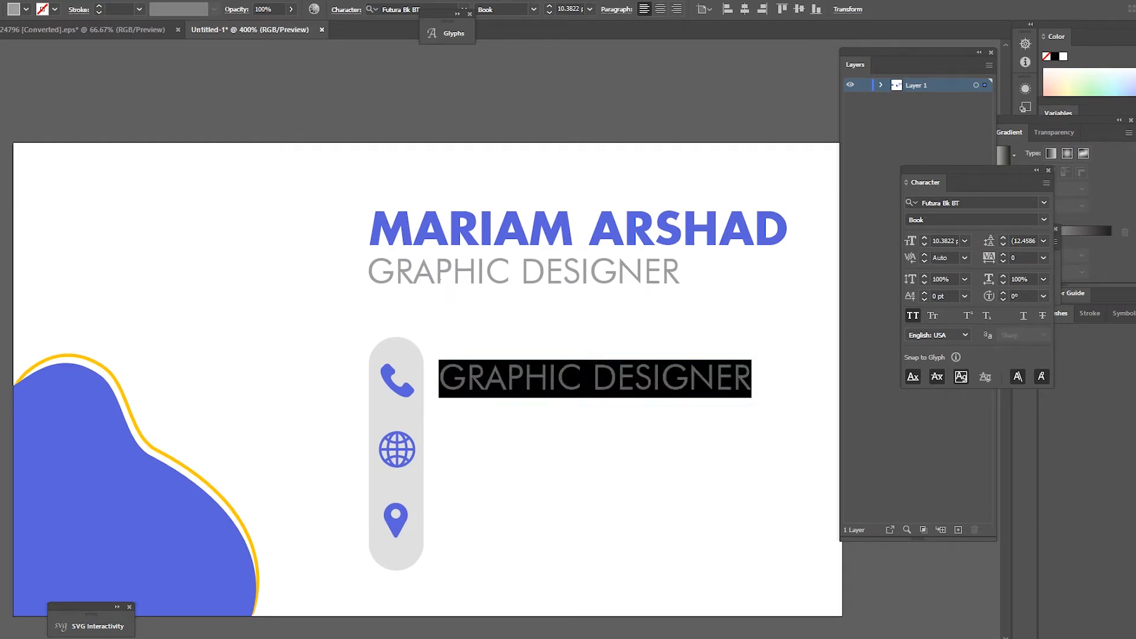
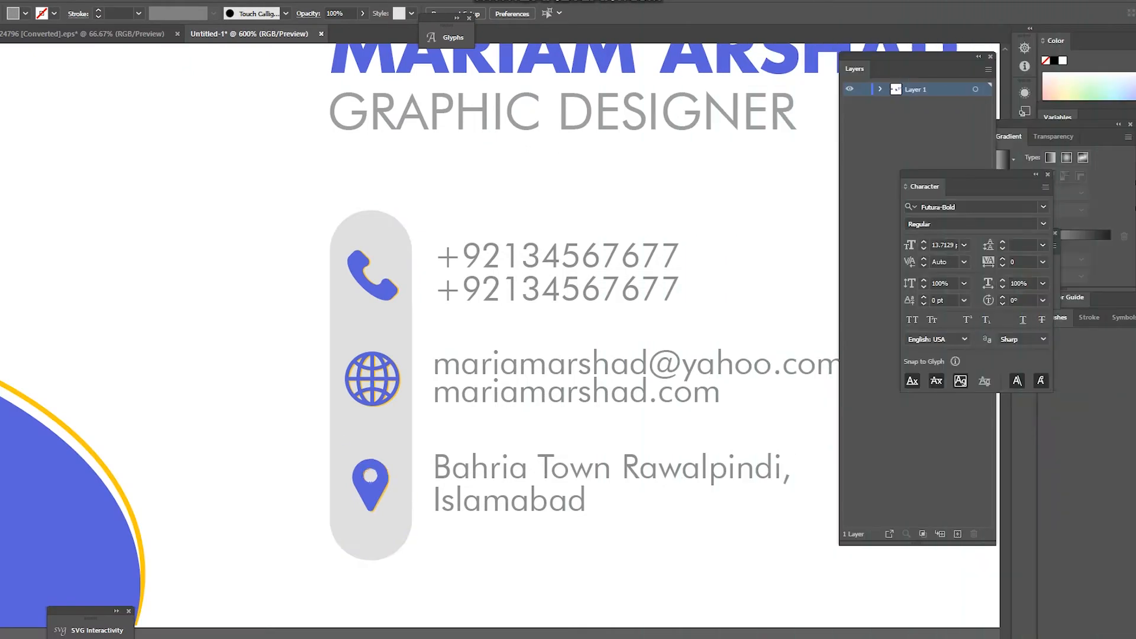
Step: Nudge the location pin's yellow shadow down-right, then slightly left, to line it up
scroll(379, 296, "up", 3)
scroll(369, 513, "up", 2)
left_click_drag(407, 492, 409, 494)
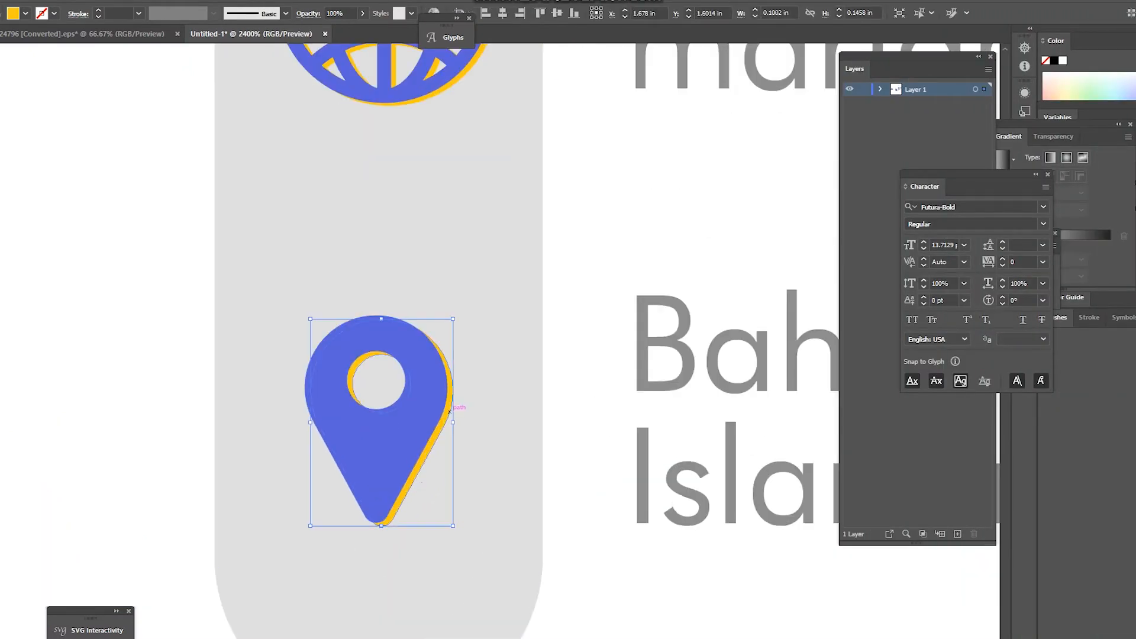
left_click_drag(450, 412, 447, 413)
scroll(477, 419, "down", 3)
scroll(444, 286, "up", 4)
scroll(444, 285, "up", 3)
scroll(352, 225, "up", 1)
scroll(403, 380, "down", 7)
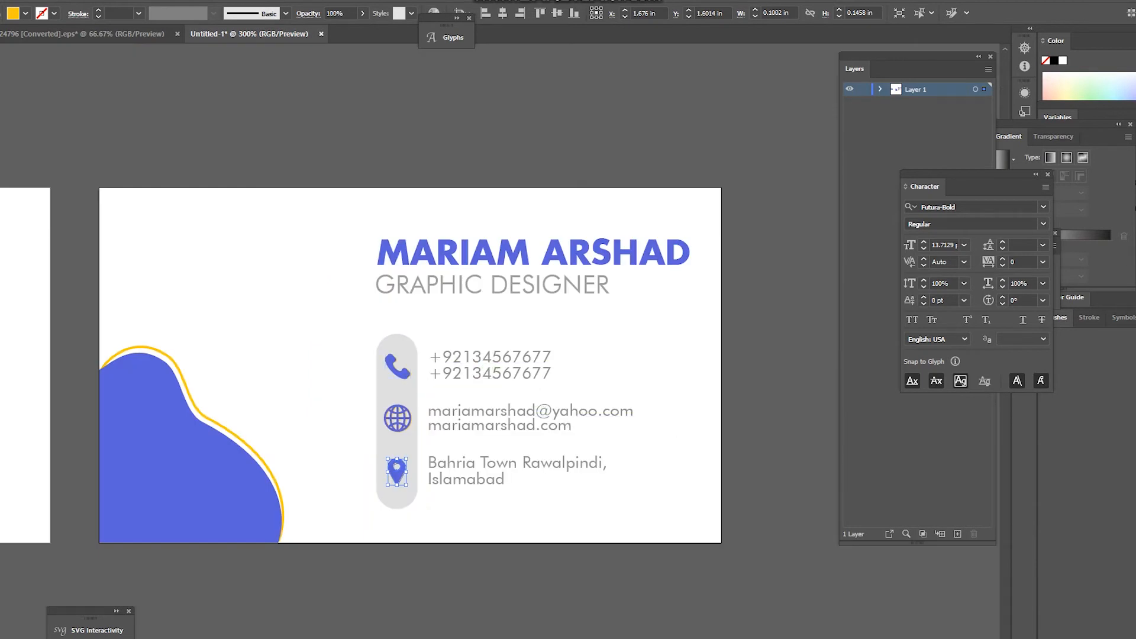
Step: Marquee-select the name, title, icons and contact text and shift the block slightly right
left_click_drag(330, 216, 716, 546)
left_click_drag(723, 203, 342, 538)
mouse_move(567, 246)
left_mouse_down()
mouse_move(590, 246)
mouse_move(573, 245)
left_mouse_up()
left_click_drag(721, 220, 372, 310)
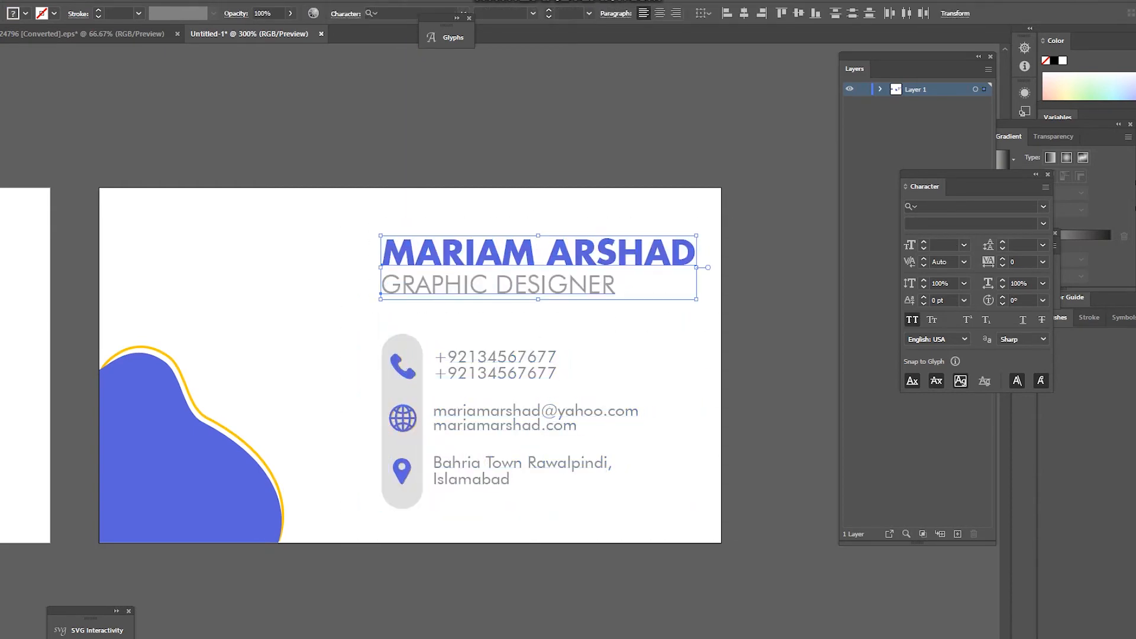
Step: Shrink the name and title slightly and zoom out to view the whole card
left_click_drag(696, 236, 691, 236)
left_click(506, 229)
scroll(505, 233, "up", 2)
scroll(506, 238, "up", 3)
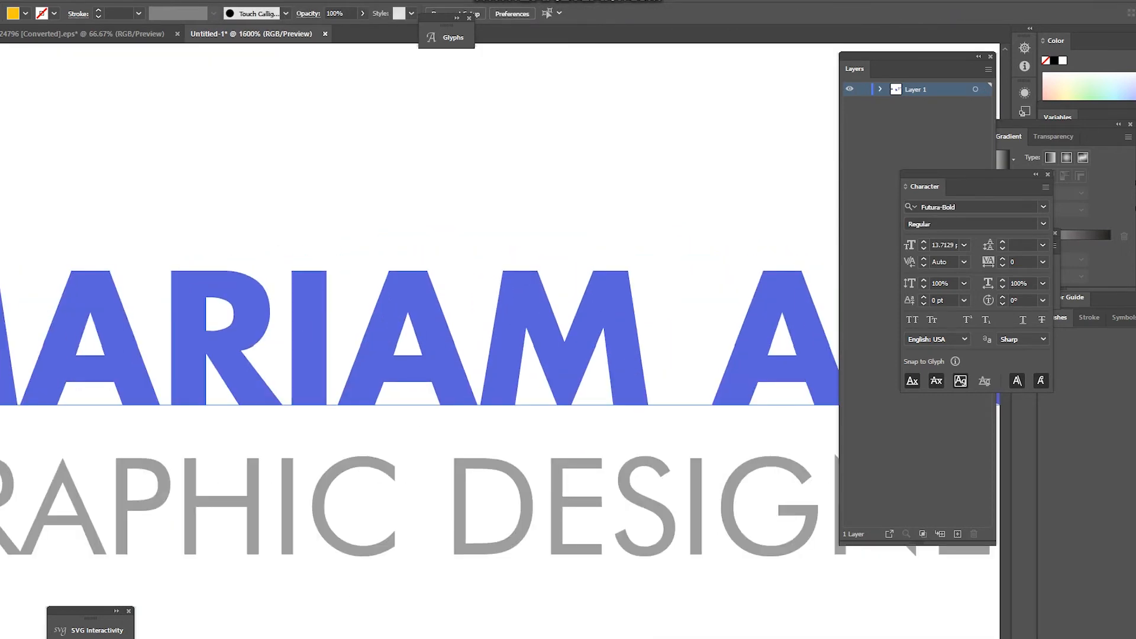
left_click(568, 299)
key("i")
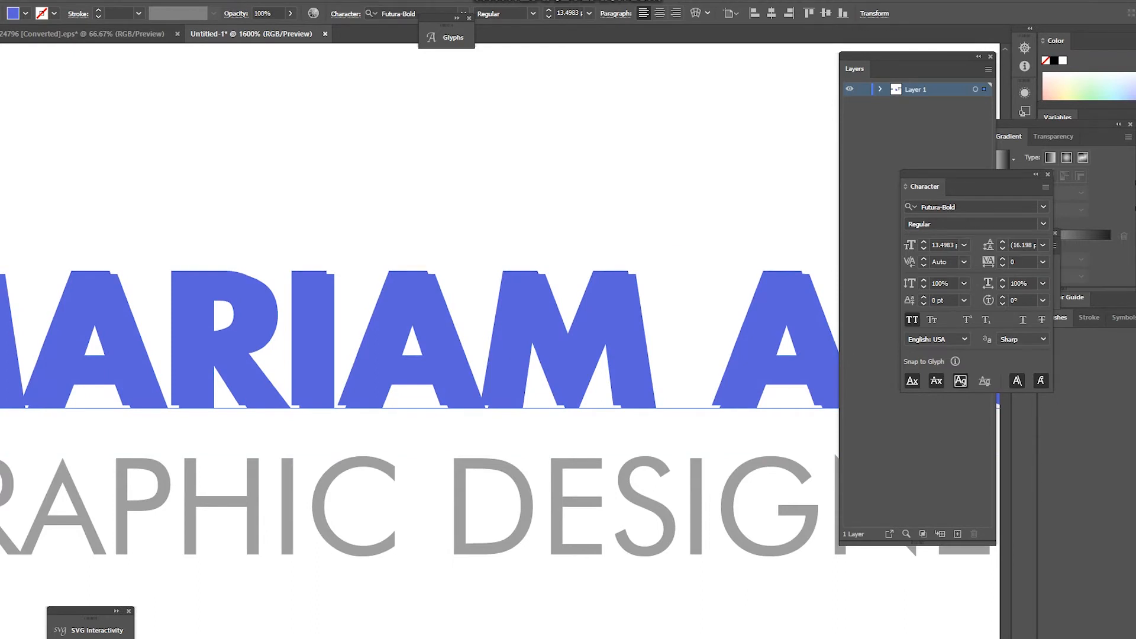
key("ctrl+minus")
key("ctrl+minus")
key("ctrl+minus")
key("ctrl+minus")
key("ctrl+minus")
key("ctrl+minus")
key("ctrl+minus")
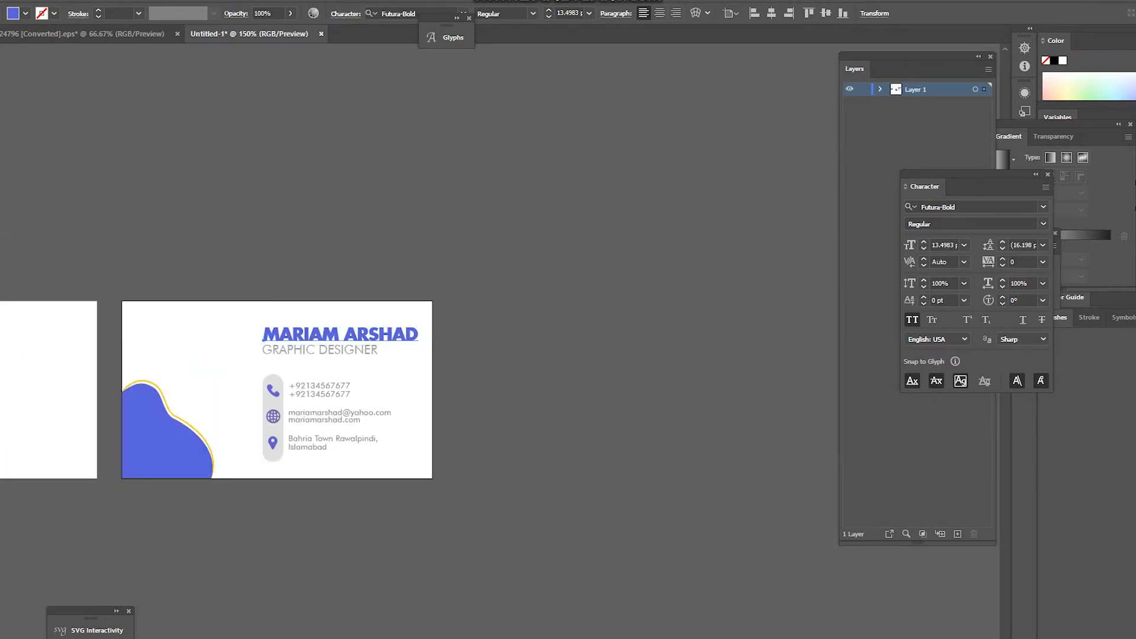
key("v")
scroll(391, 337, "up", 2)
left_click(645, 301)
Step: Check the blue blob, then switch to the converted EPS asset document and select the halftone red circle
scroll(646, 301, "down", 2)
key("ctrl+plus")
key("ctrl+plus")
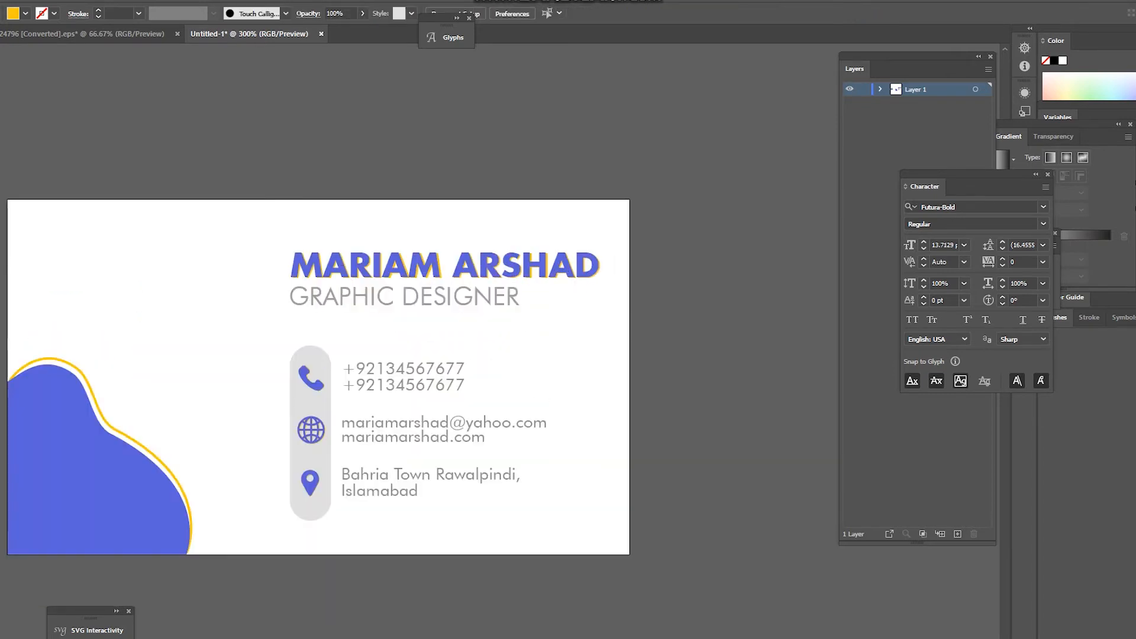
scroll(621, 277, "down", 1)
scroll(391, 304, "up", 1)
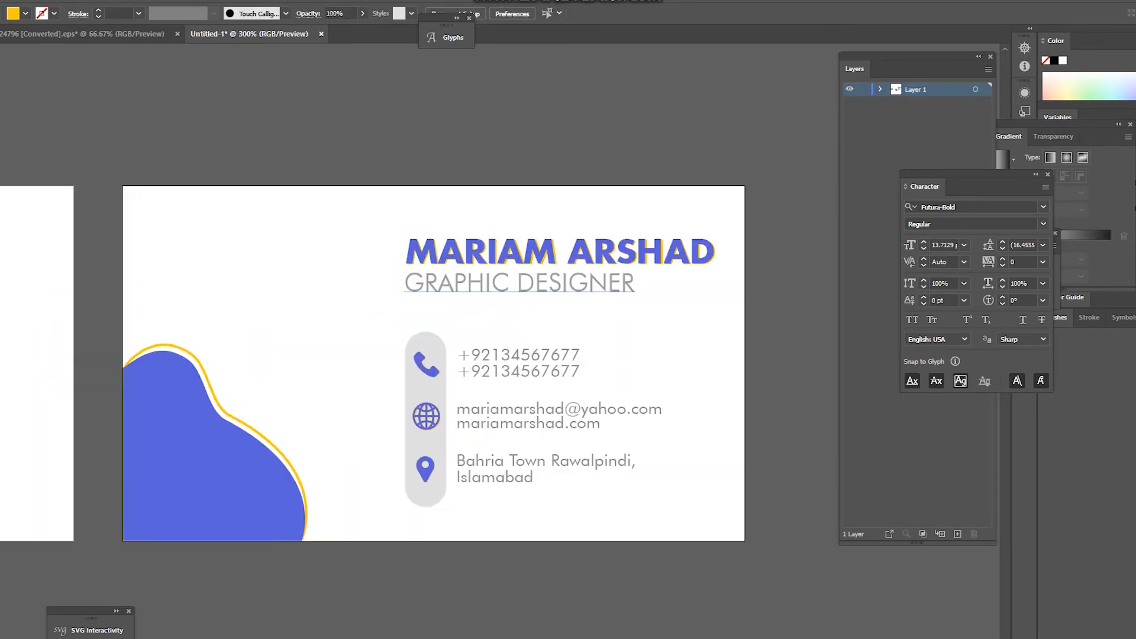
left_click(260, 457)
scroll(319, 408, "down", 2)
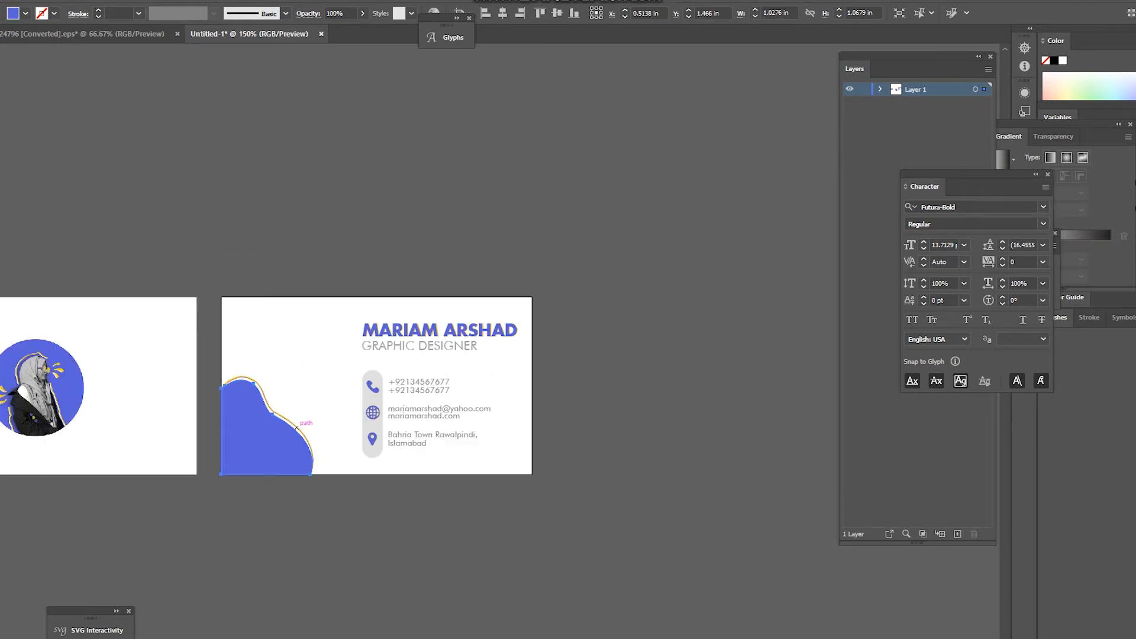
key("ctrl+shift+a")
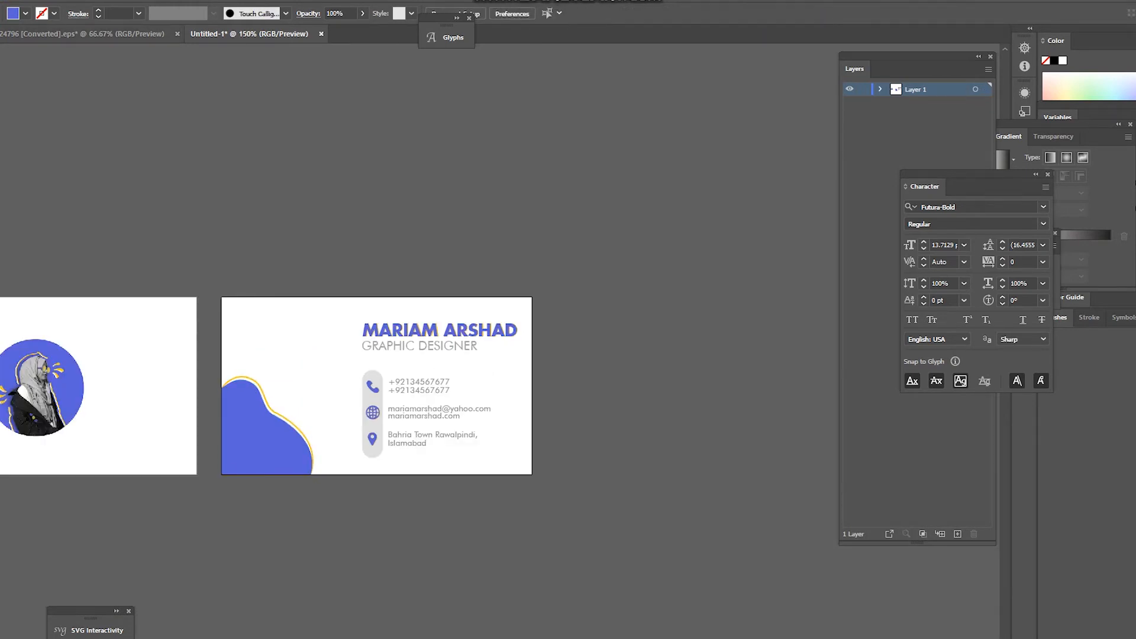
key("ctrl+Tab")
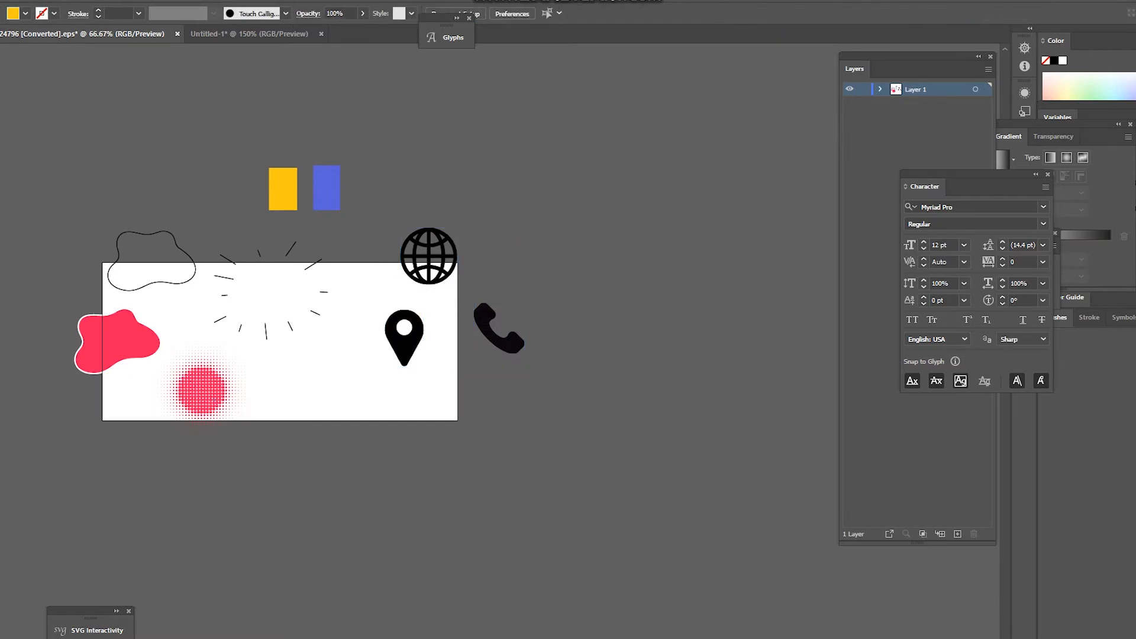
left_click(219, 439)
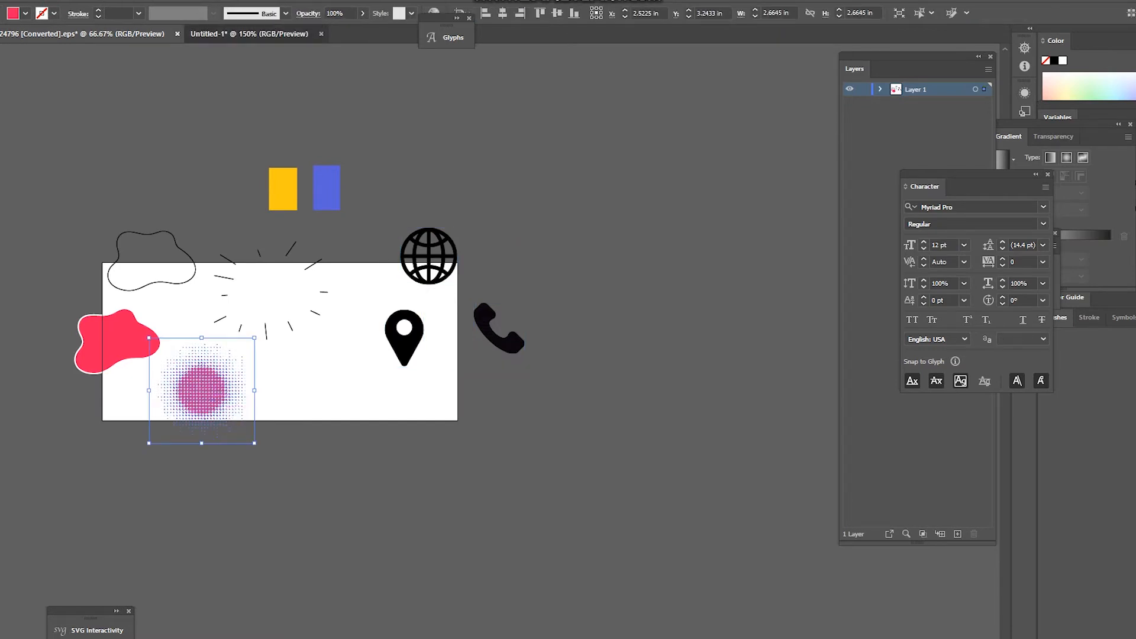
Step: Back in Untitled-1, select the blue blob in the back card's lower-left corner, trial a resize, and remove it
key("ctrl+Tab")
key("ctrl+plus")
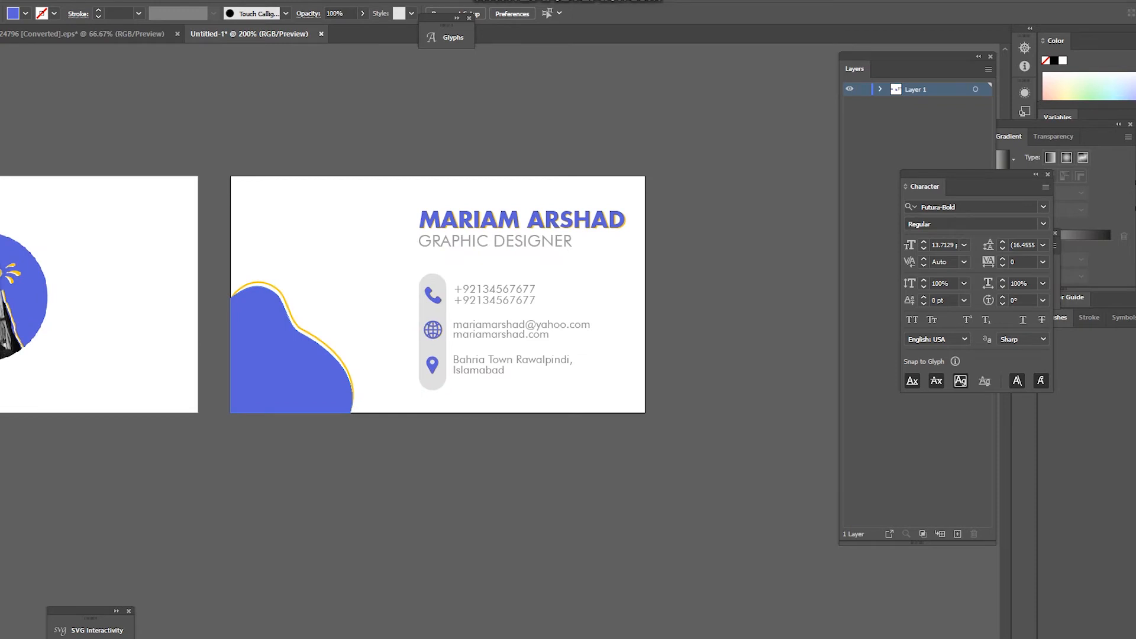
left_click_drag(344, 236, 263, 455)
key("v")
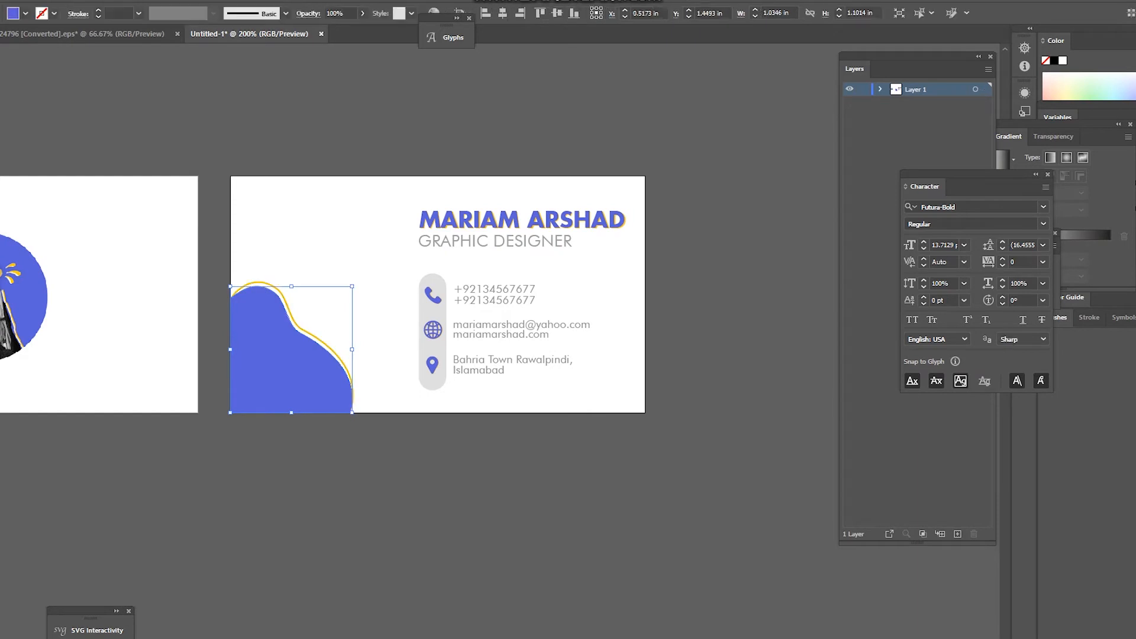
key("ctrl+equal")
left_click_drag(400, 252, 330, 325)
left_click(377, 297)
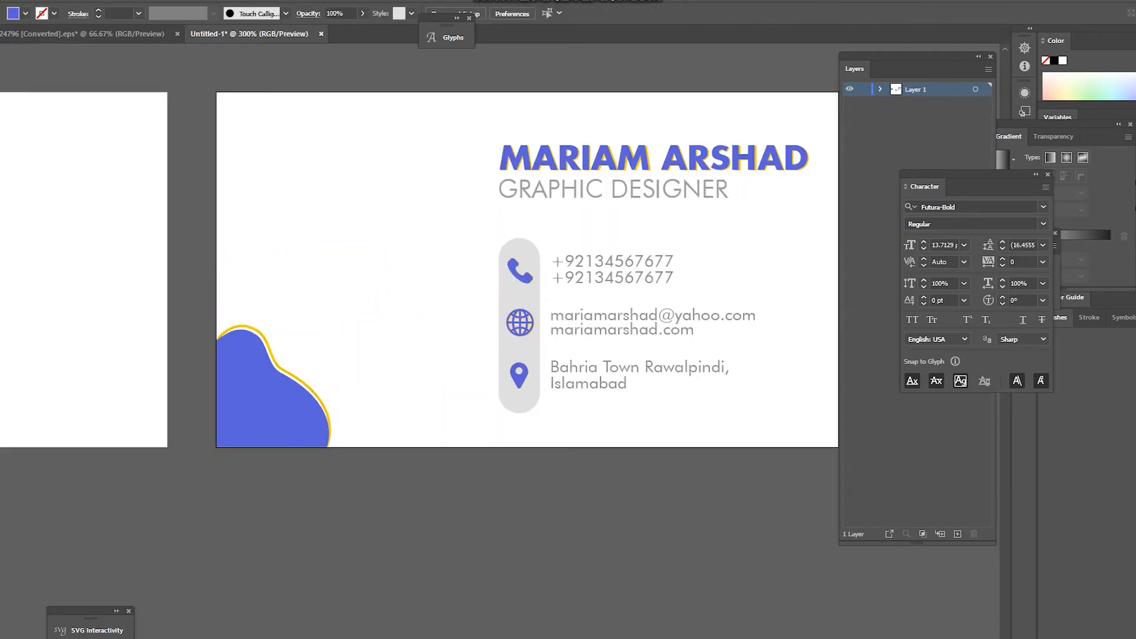
scroll(467, 491, "down", 4)
key("ctrl+z")
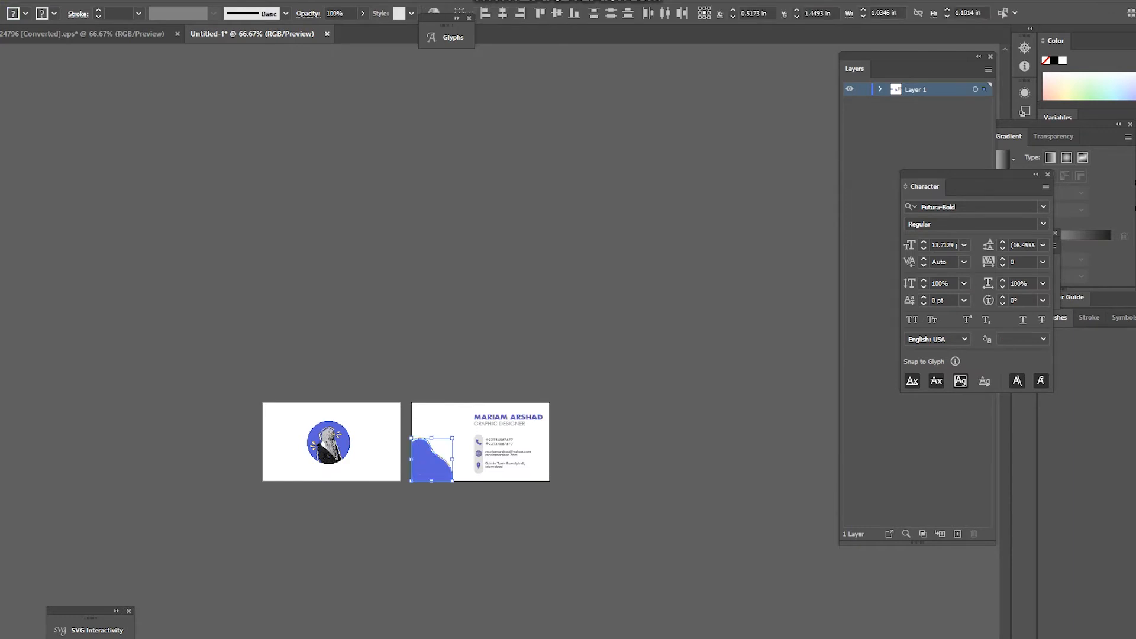
scroll(432, 469, "up", 2)
key("ctrl+z")
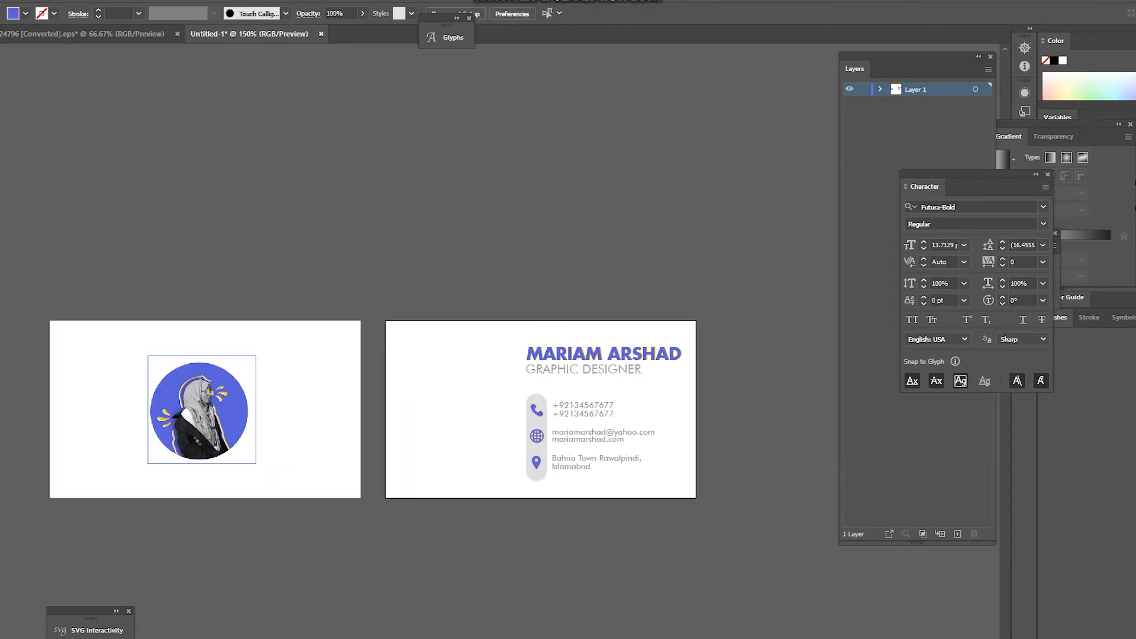
Step: Alt-drag a copy of the circular portrait onto the back card, shrink it slightly and move it up
left_click_drag(201, 409, 449, 418)
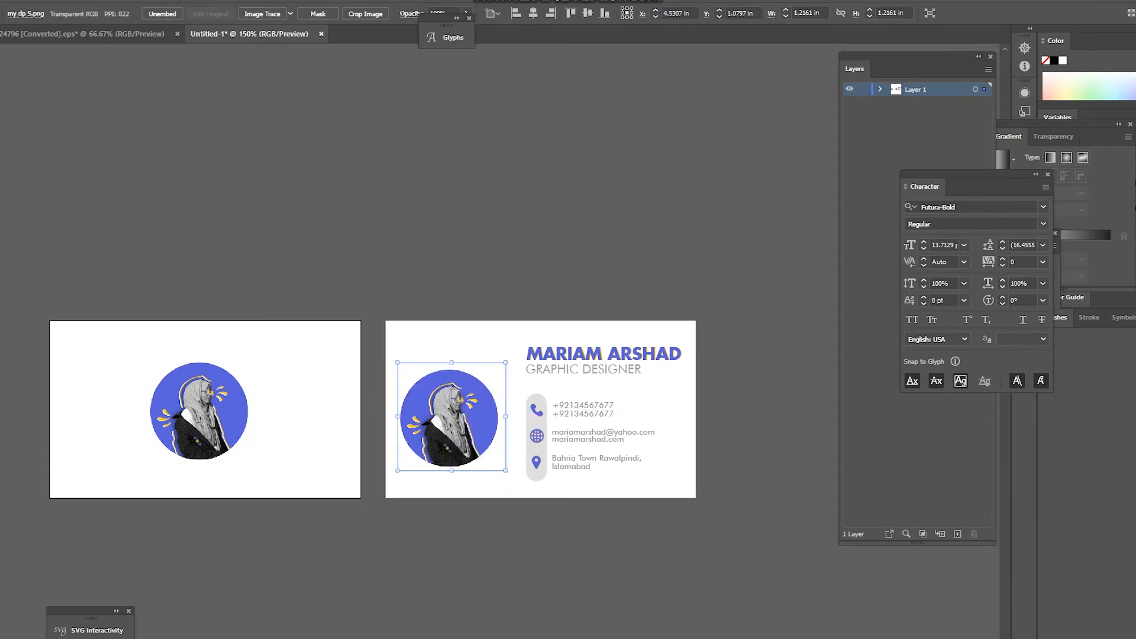
key("ctrl+shift+a")
scroll(509, 485, "down", 3)
scroll(509, 485, "up", 6)
left_click(210, 471)
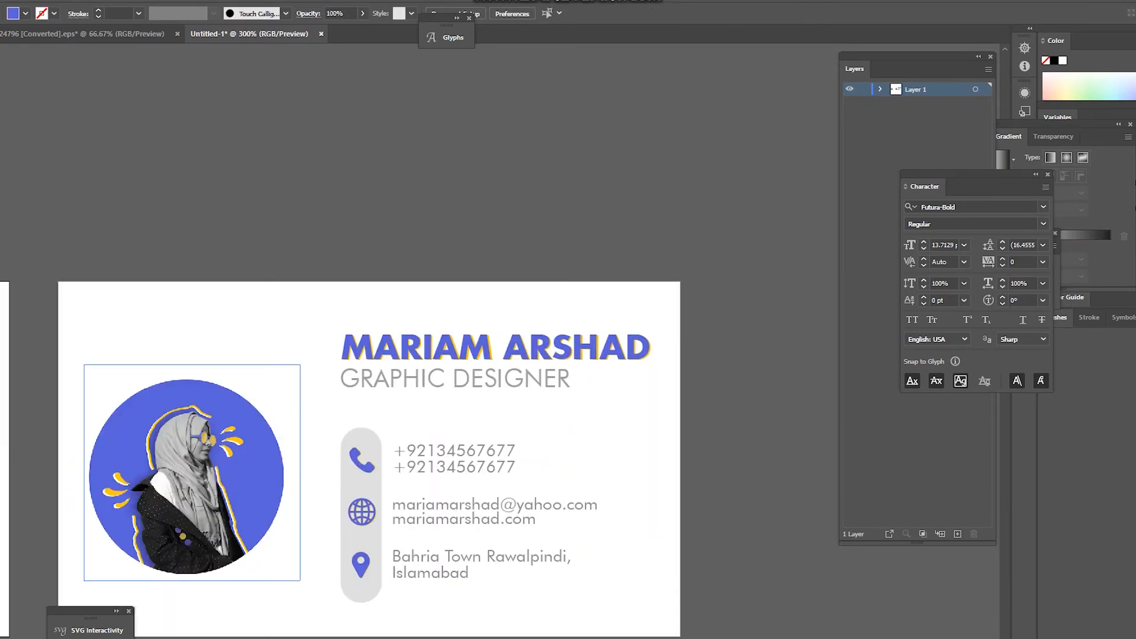
scroll(290, 416, "down", 3)
scroll(244, 485, "up", 2)
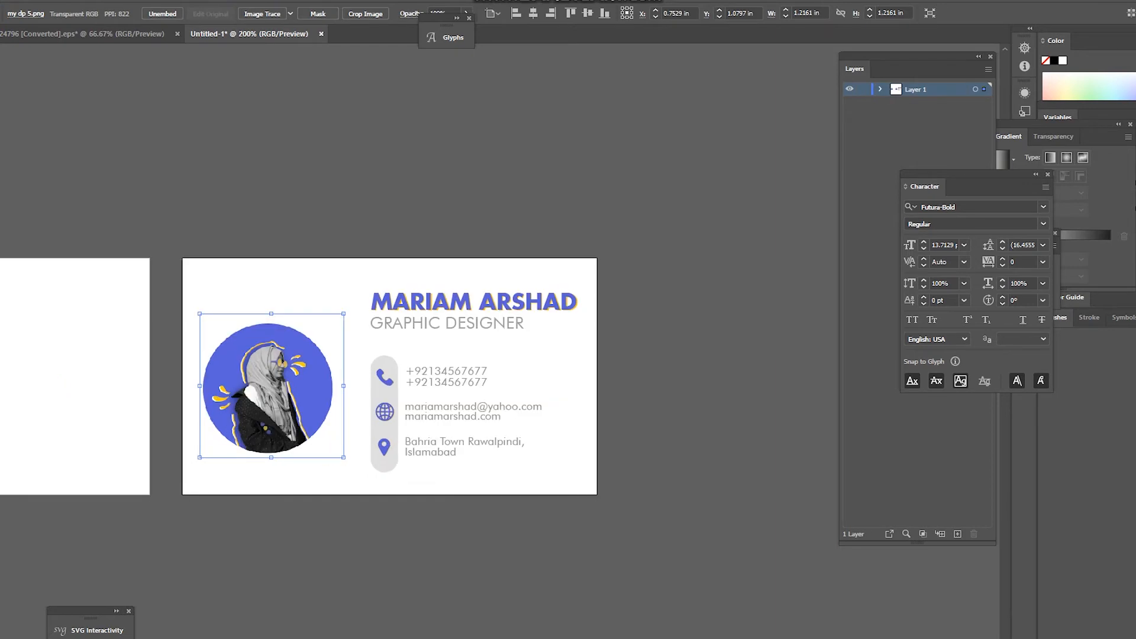
left_click_drag(344, 313, 328, 328)
left_click_drag(291, 394, 290, 377)
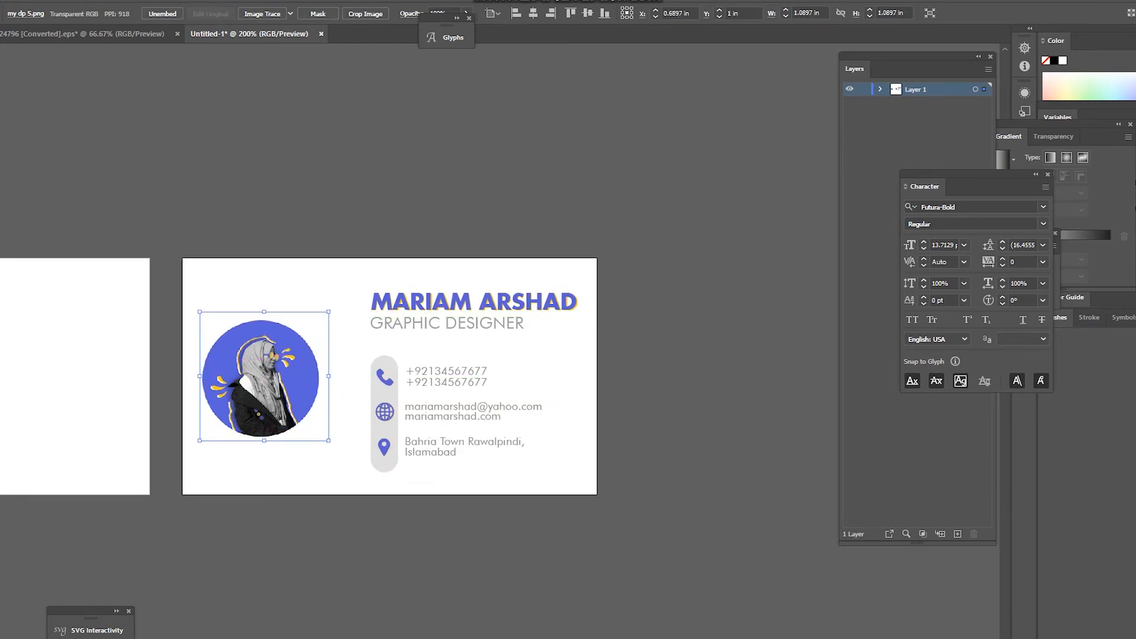
Step: Enlarge the portrait copy evenly around its centre and nudge it slightly right
left_click(349, 404)
scroll(370, 413, "down", 3)
scroll(391, 415, "up", 3)
left_click(237, 364)
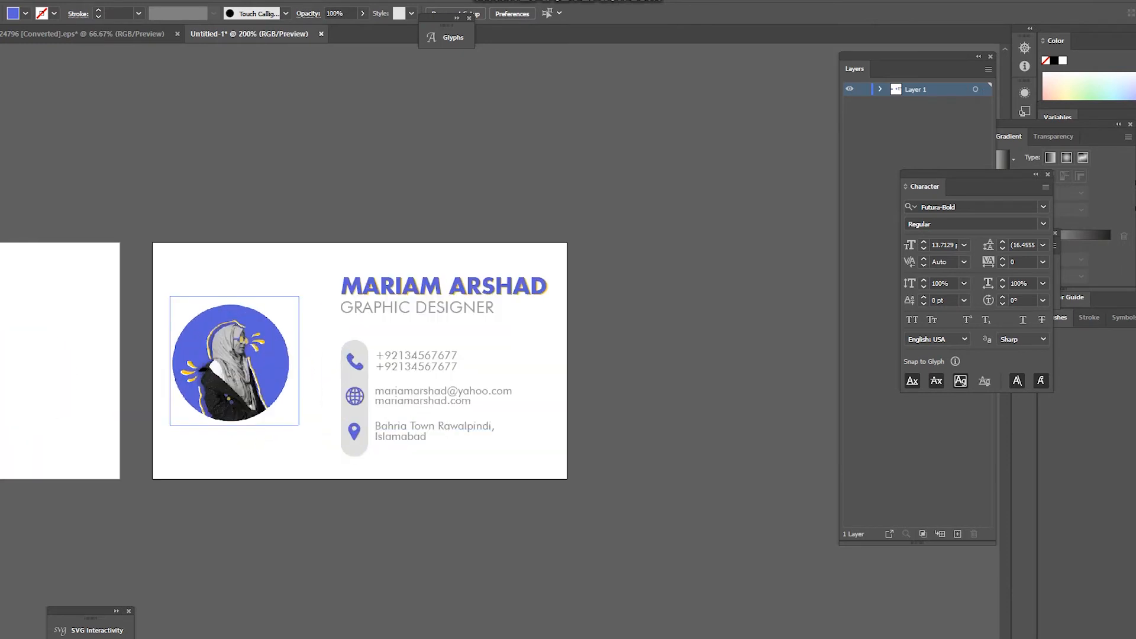
left_click_drag(298, 296, 303, 292)
left_click(320, 331)
left_click(259, 351)
left_click_drag(259, 351, 266, 350)
left_click(420, 470)
Step: Delete the trial portrait copy and return to the EPS shape-assets document
scroll(420, 470, "down", 1)
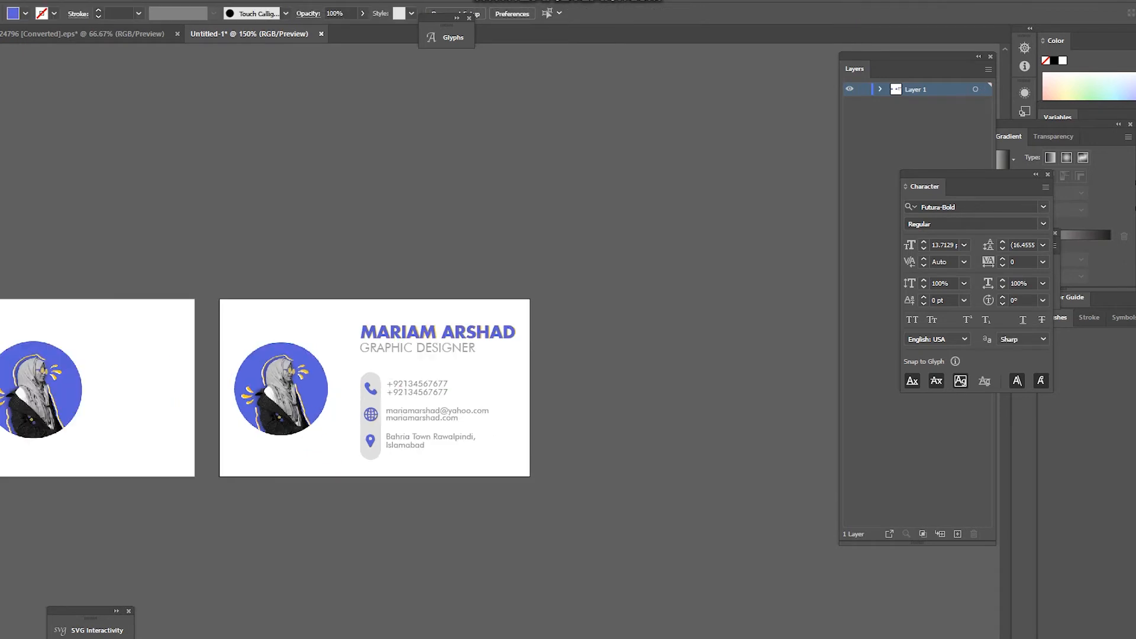
left_click(281, 388)
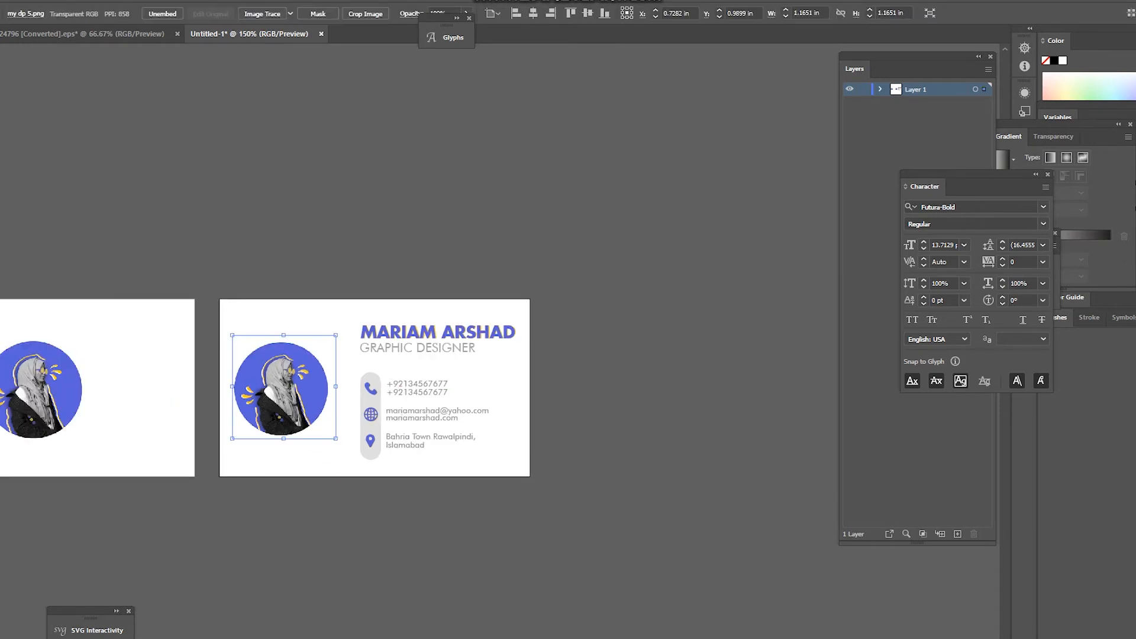
key("Delete")
key("ctrl+Tab")
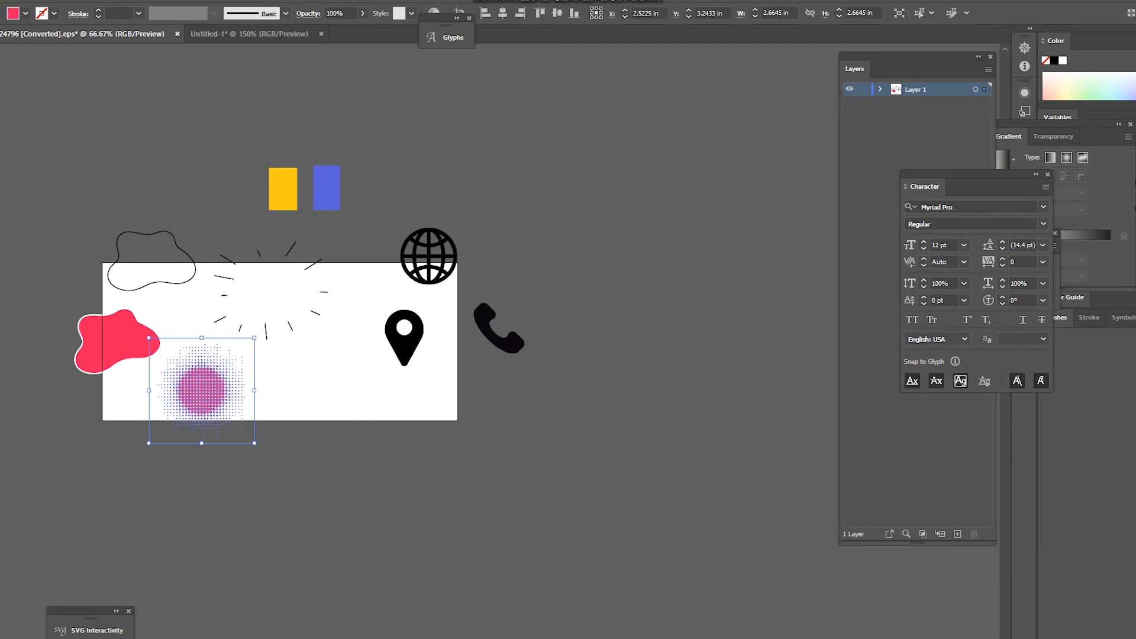
Step: Drag the wavy cloud outline into the card document, rotating it clockwise and positioning it on the back card's left side
left_click_drag(152, 260, 250, 440)
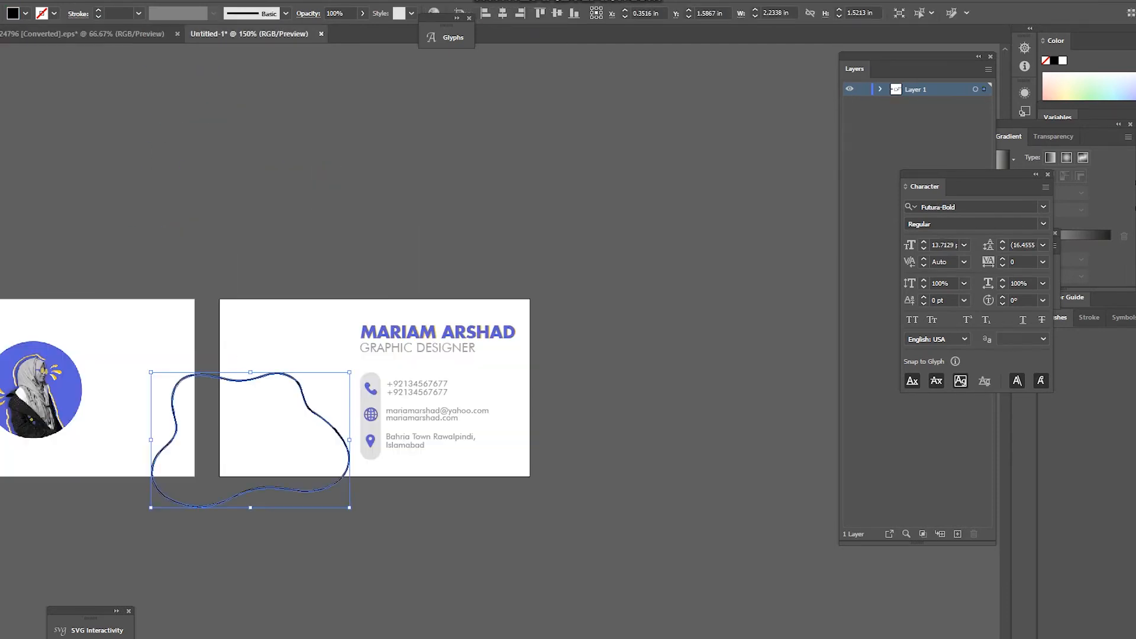
key("ctrl+shift+a")
left_click(240, 379)
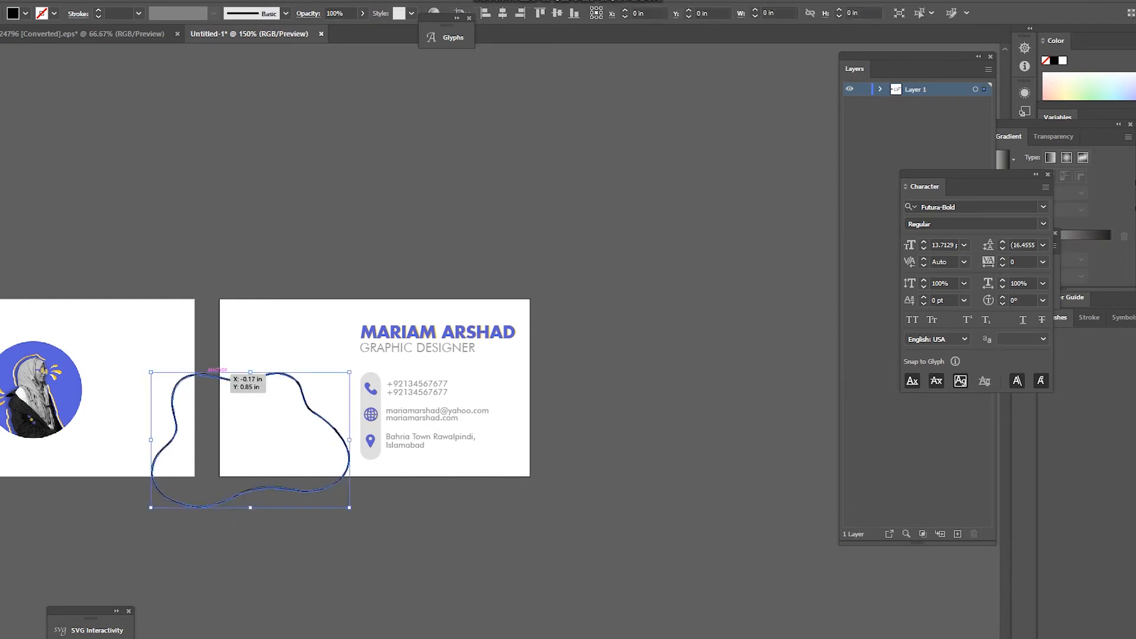
left_click_drag(147, 360, 300, 263)
left_click_drag(260, 351, 274, 289)
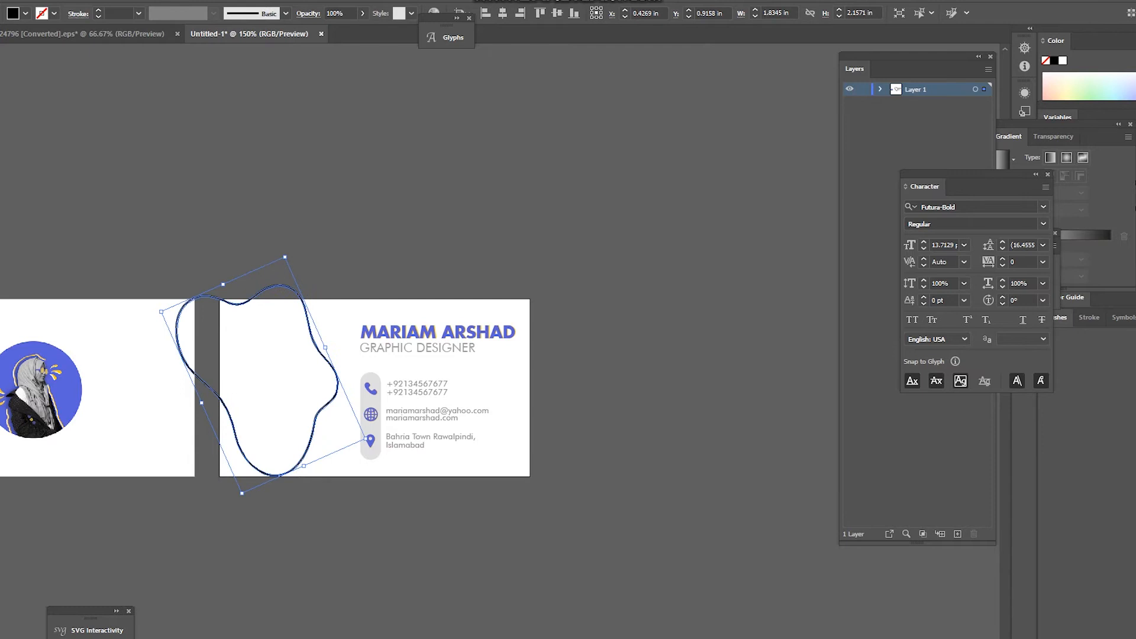
left_click_drag(352, 214, 301, 235)
left_click(279, 287)
left_click_drag(286, 248, 364, 268)
left_click_drag(292, 300, 264, 301)
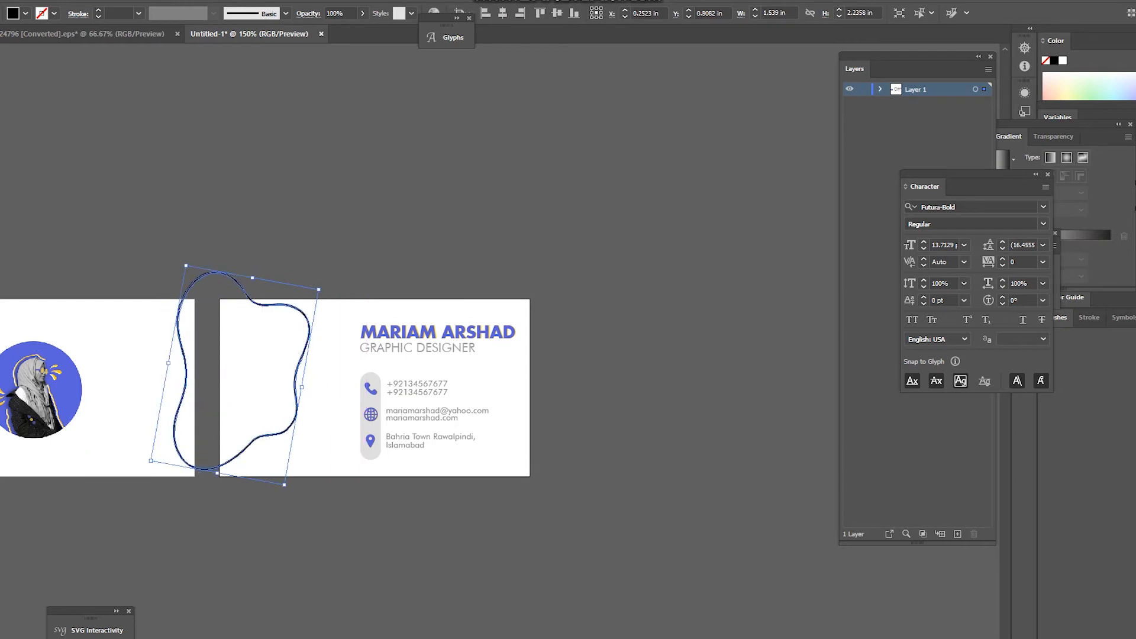
left_click_drag(325, 283, 335, 339)
Step: Slightly enlarge the name and contact details block, shifting it a little left
left_click(304, 365)
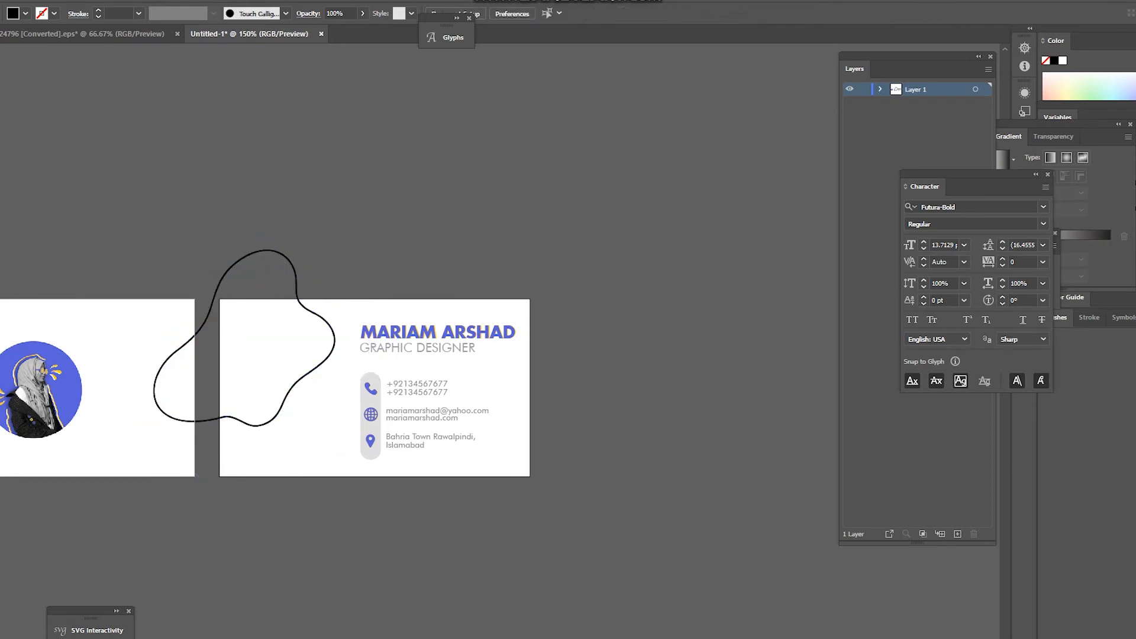
scroll(303, 365, "up", 2)
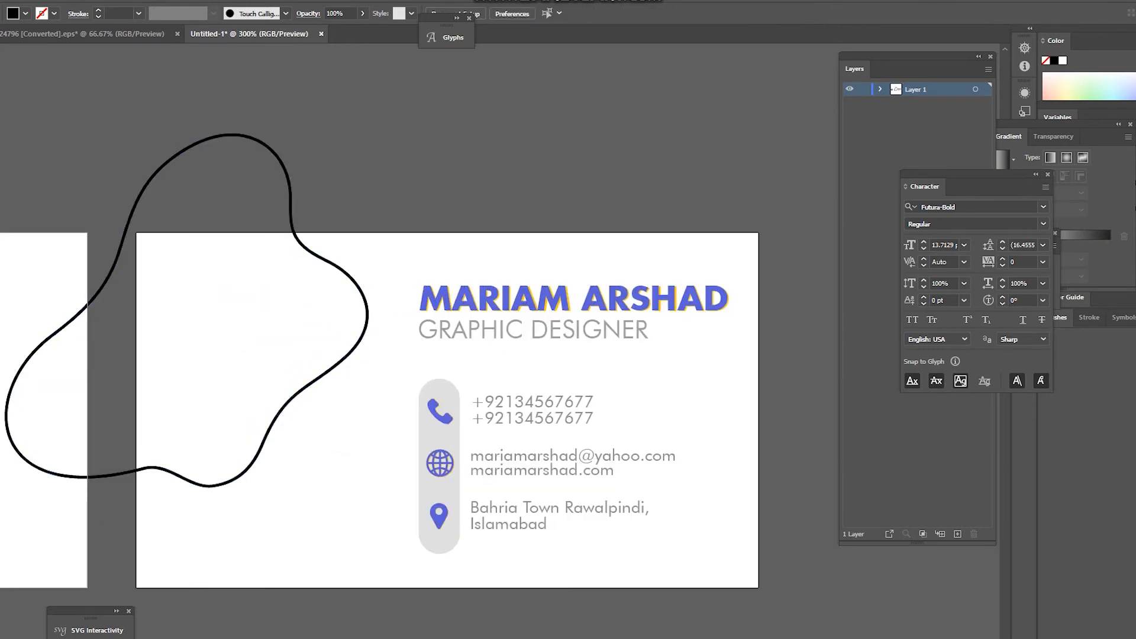
scroll(236, 426, "down", 1)
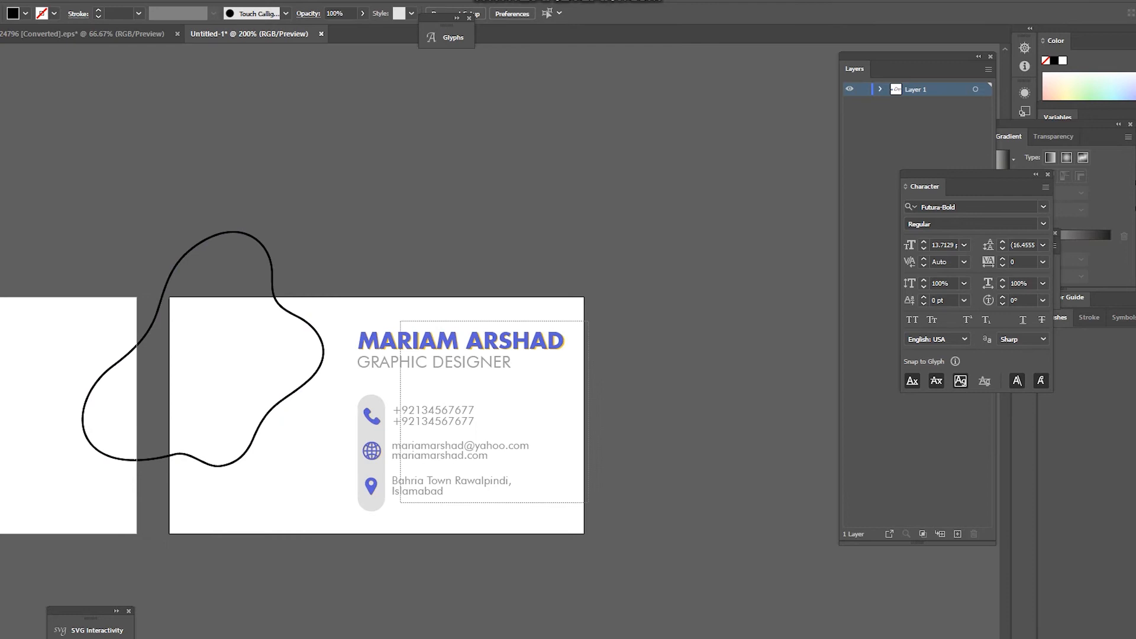
key("ctrl+a")
left_click_drag(658, 303, 349, 518)
left_click(574, 424)
Step: Enlarge the wavy outline on the back card
left_click(245, 453)
left_click(245, 451)
left_click_drag(179, 525, 177, 540)
Step: Reflect the wavy outline across the horizontal axis with Transform > Reflect
right_click(231, 243)
mouse_move(270, 388)
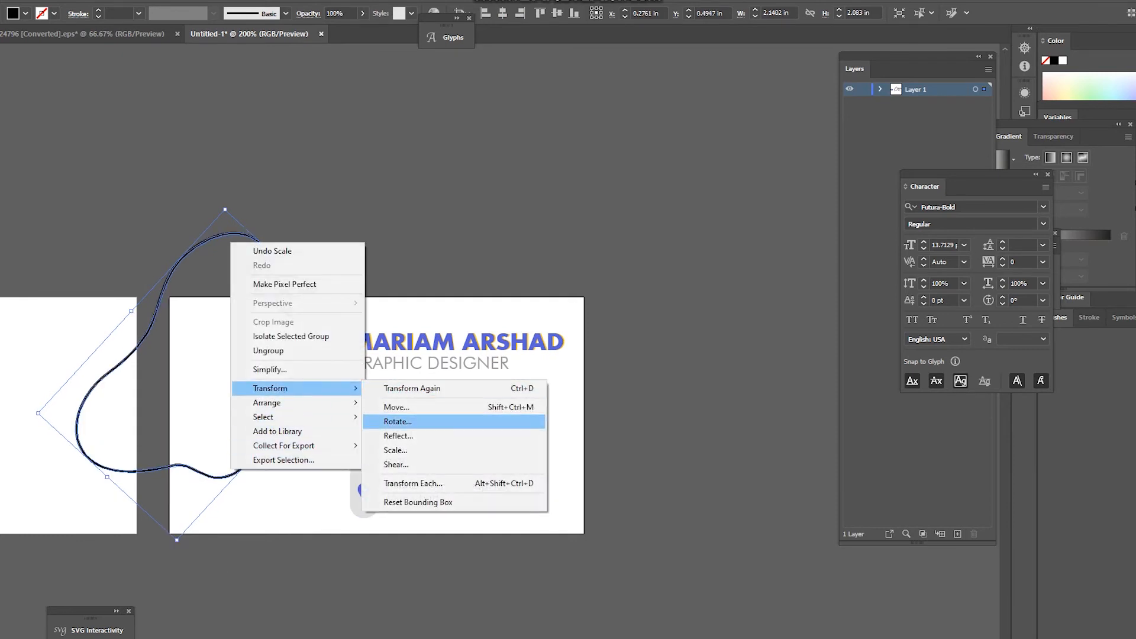
left_click(399, 436)
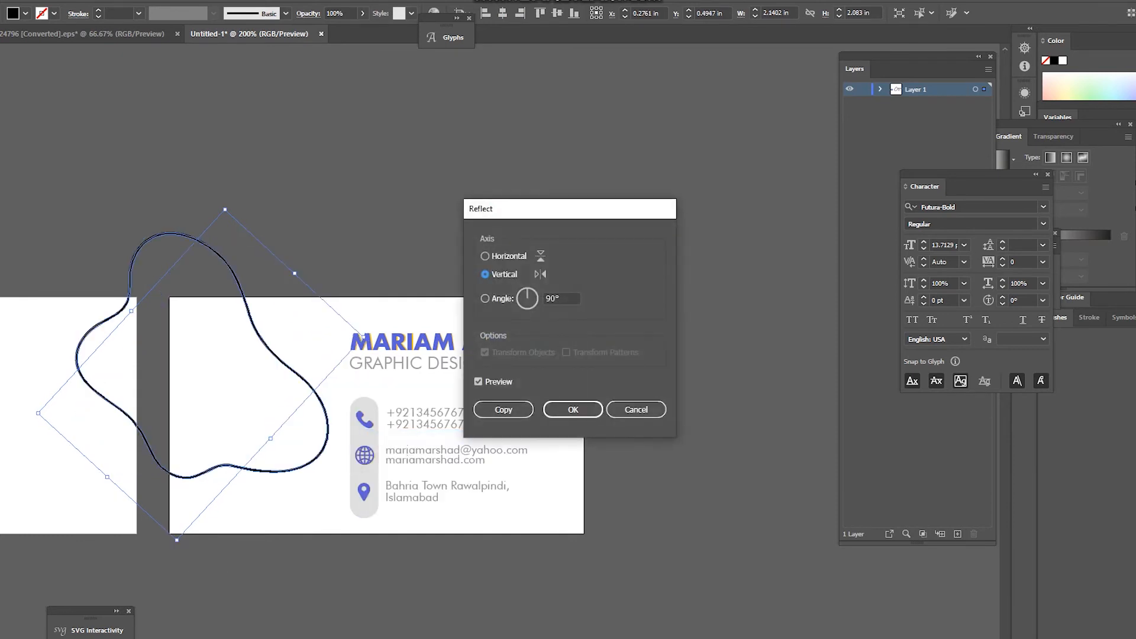
left_click(485, 256)
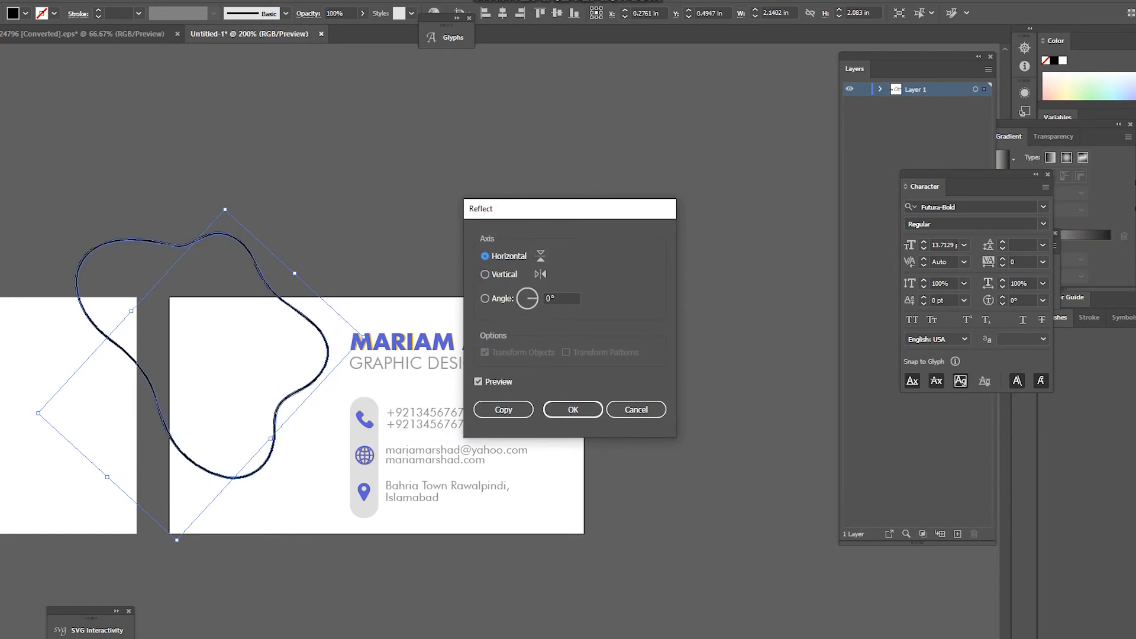
left_click(573, 409)
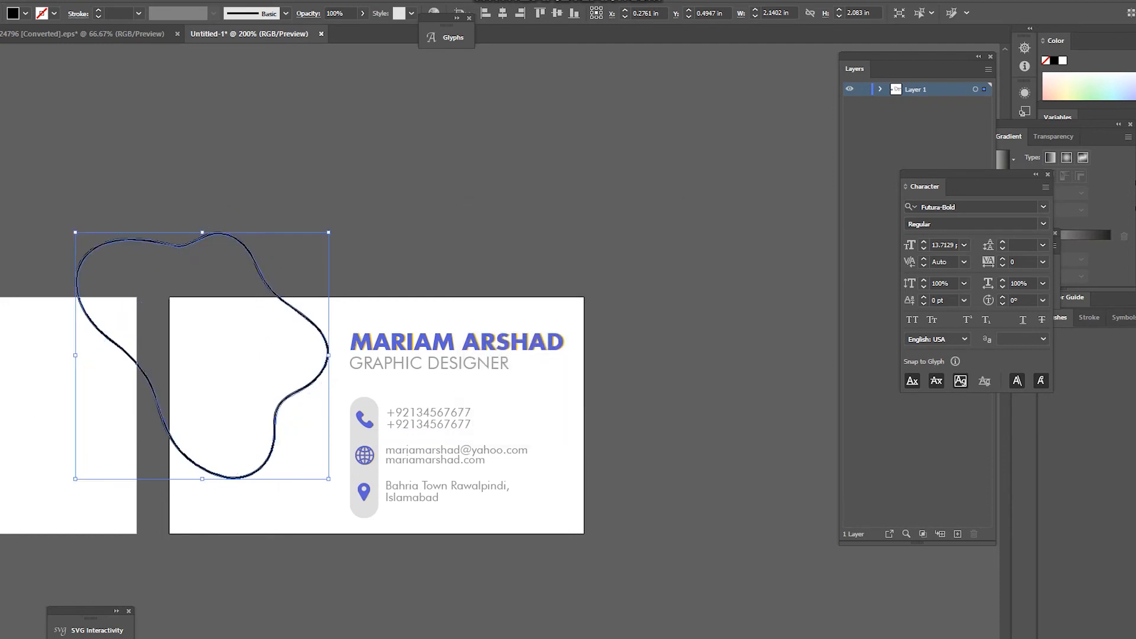
Step: Rotate the flipped outline clockwise and move it down and to the left
key("ctrl+shift+a")
key("ctrl+a")
left_click_drag(333, 229, 331, 274)
left_click_drag(312, 400, 302, 472)
key("ctrl+shift+a")
Step: Shift the outline further down-left so it overhangs the card's left edge and bottom
scroll(242, 286, "down", 2)
scroll(235, 352, "up", 1)
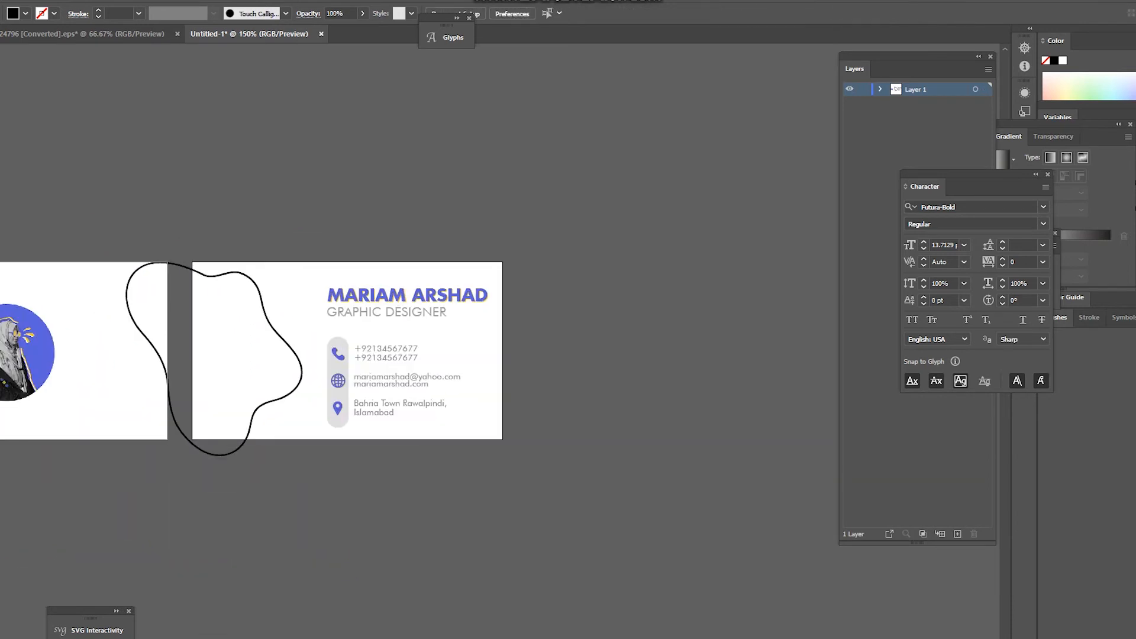
mouse_move(302, 373)
left_mouse_down()
mouse_move(298, 389)
mouse_move(283, 376)
left_mouse_up()
key("ctrl+shift+a")
key("ctrl+shift+a")
scroll(226, 320, "up", 1)
scroll(215, 324, "up", 1)
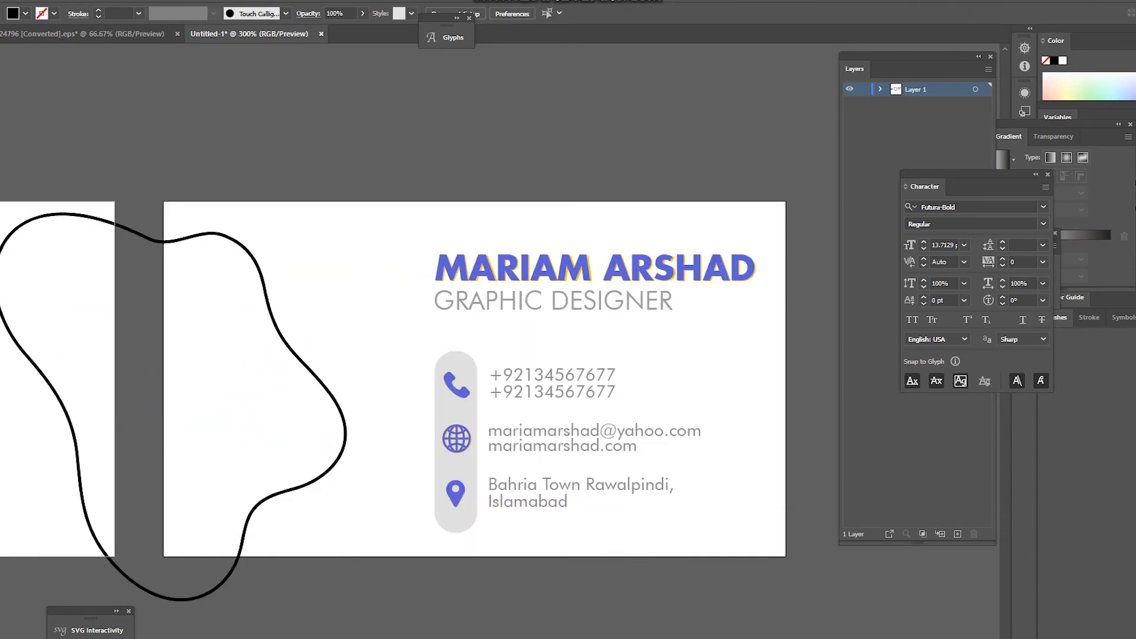
left_click(121, 226)
key("a")
key("ctrl+shift+a")
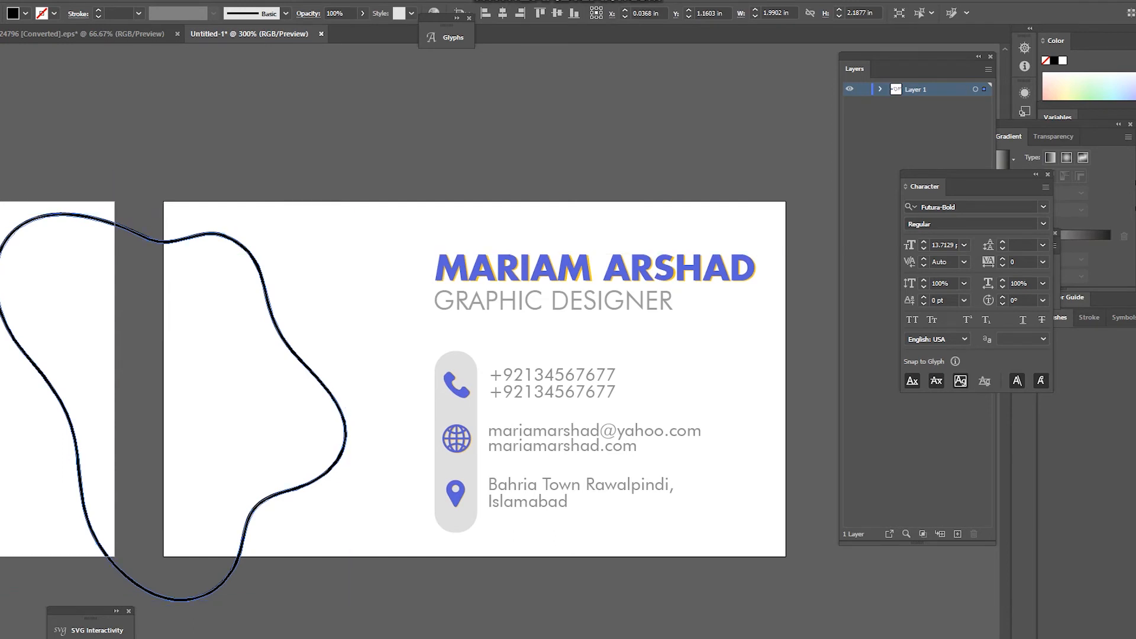
Step: Draw a tall rectangle over the card's left side and Shape Builder away it and the covered blob part
key("ctrl+minus")
key("ctrl+minus")
key("m")
left_click_drag(50, 147, 154, 423)
key("ctrl+plus")
key("ctrl+plus")
key("v")
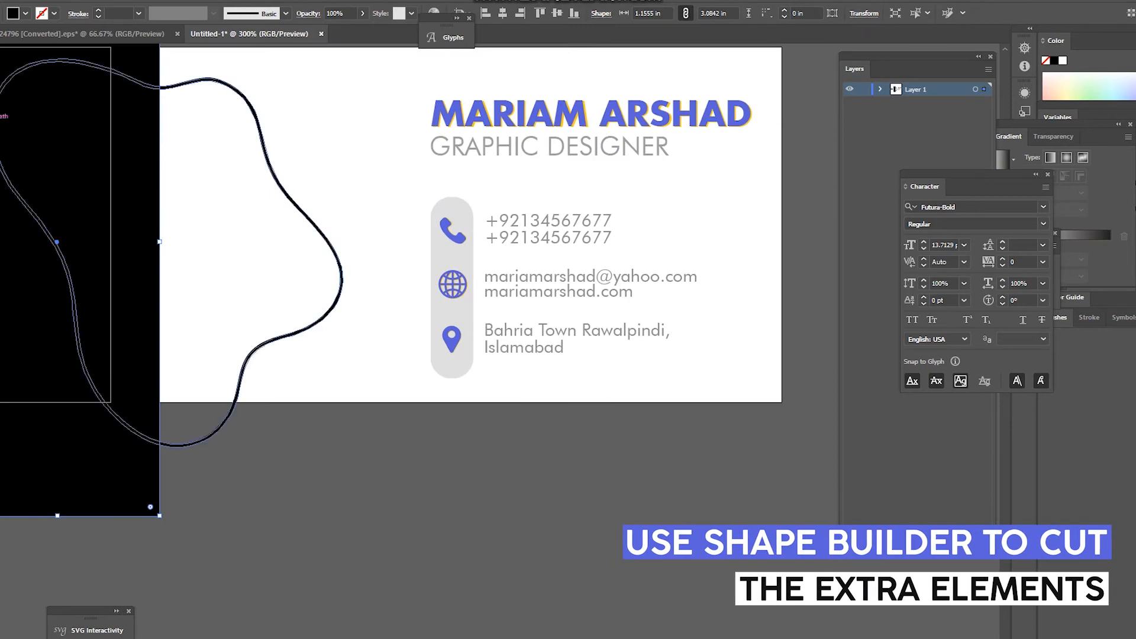
key("shift+m")
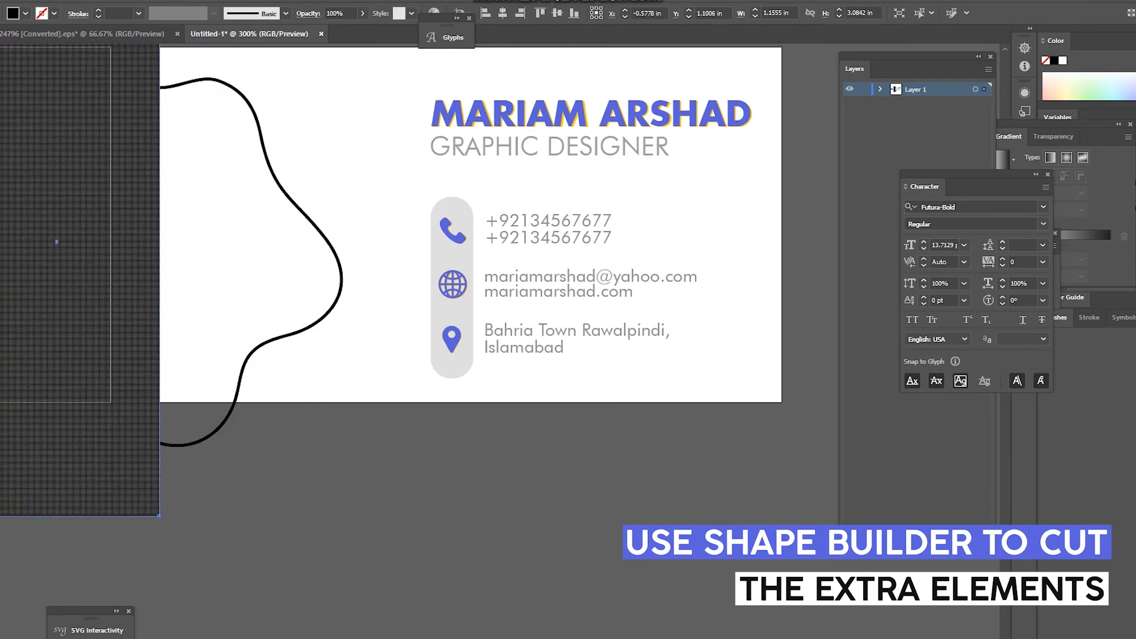
key("v")
left_click(266, 150, "shift")
key("shift+m")
left_click_drag(133, 58, 98, 136)
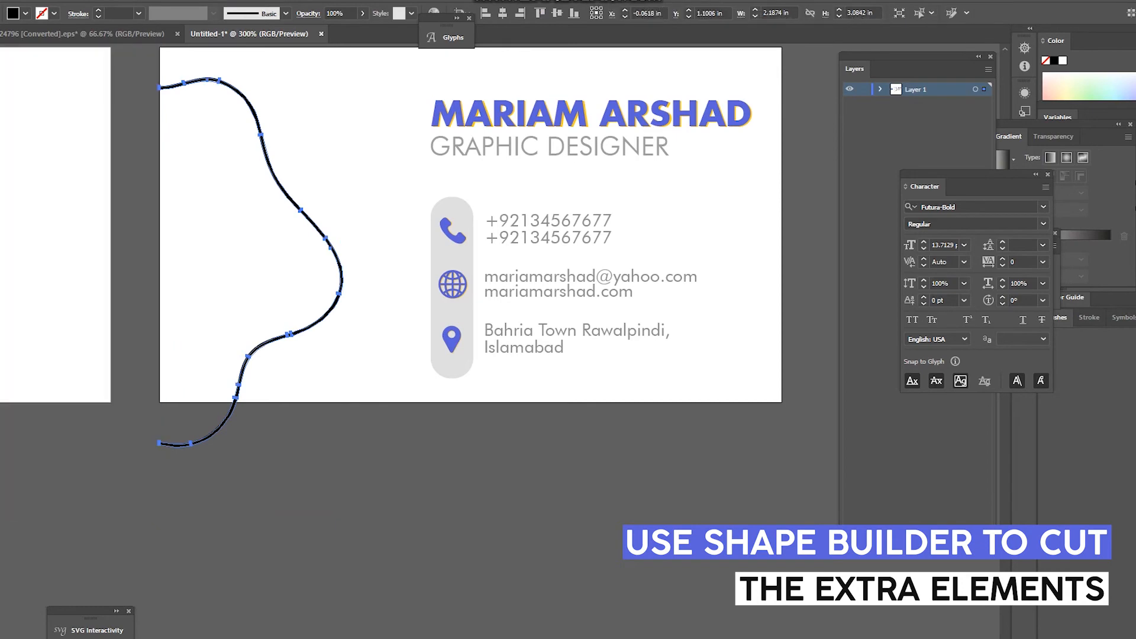
key("v")
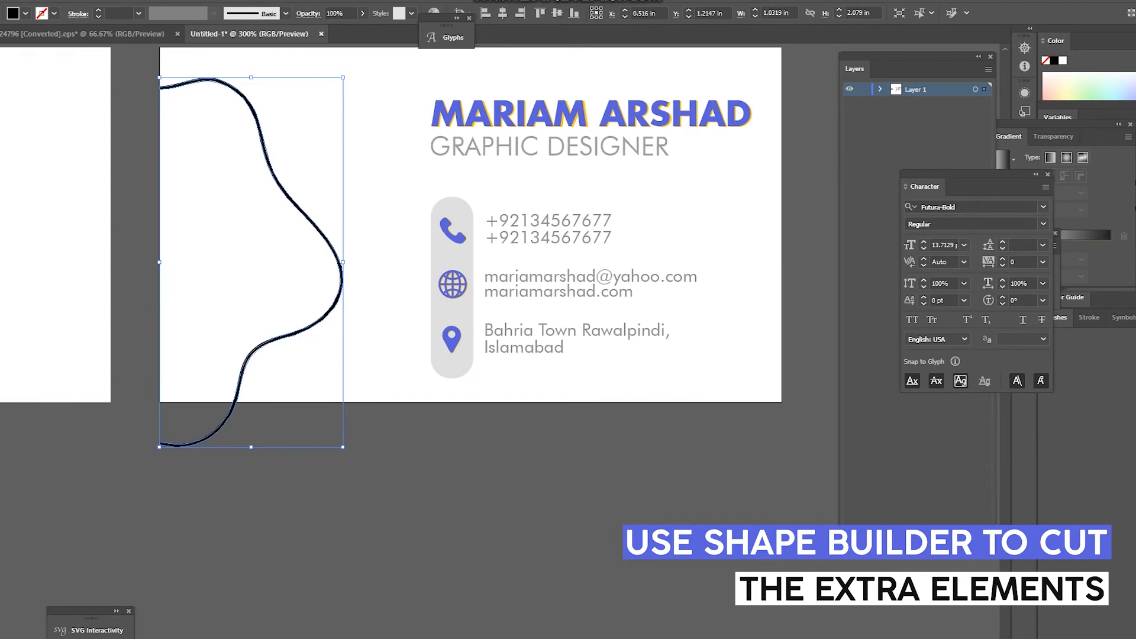
Step: Draw a rectangle over the curve's tail below the card and delete both with Shape Builder
key("shift+m")
key("m")
left_click_drag(140, 403, 280, 461)
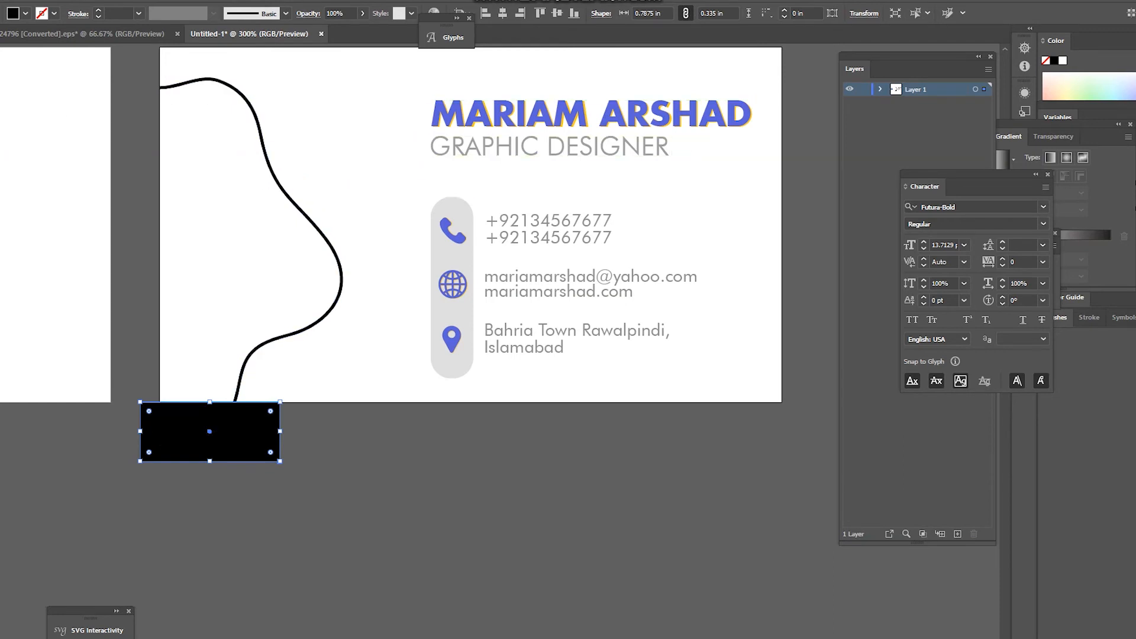
left_click(265, 151, "shift")
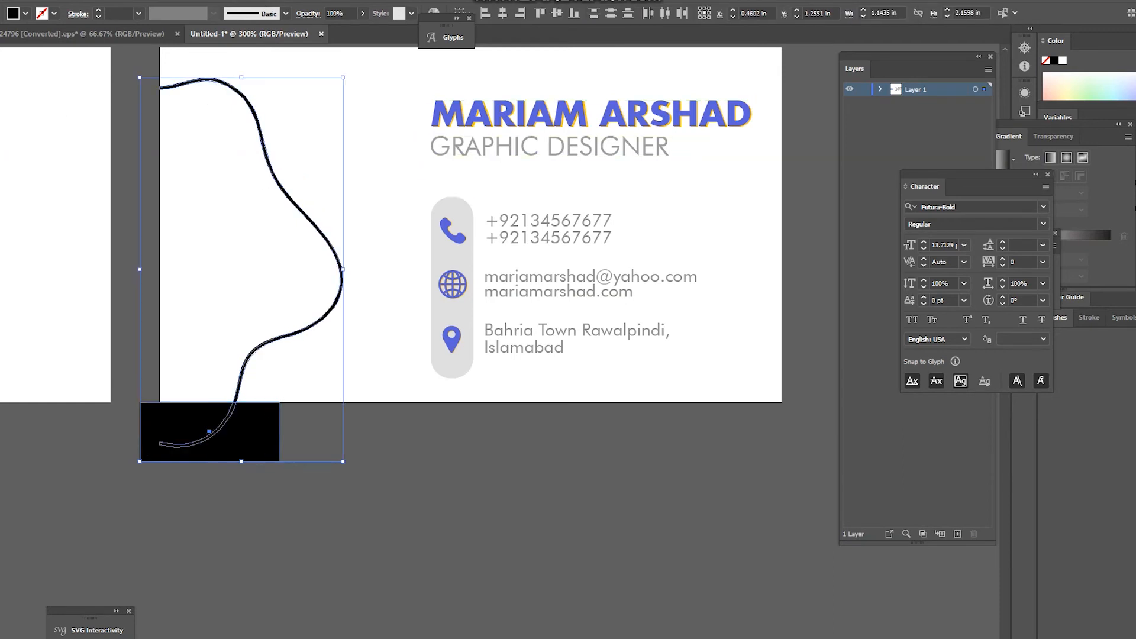
key("shift+m")
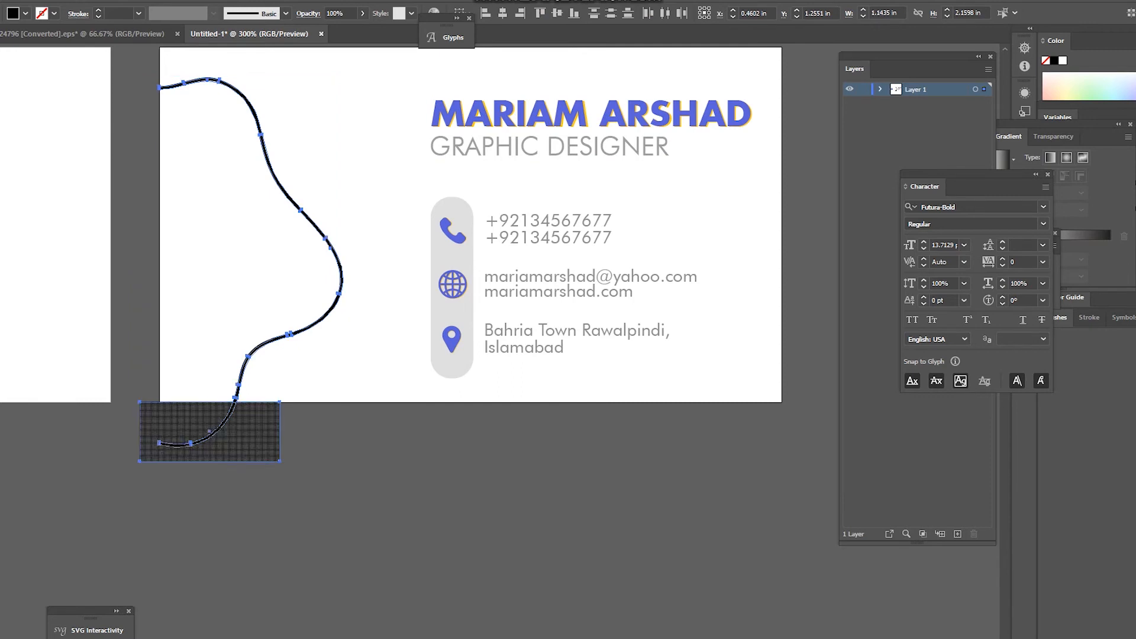
left_click(208, 438, "alt")
key("v")
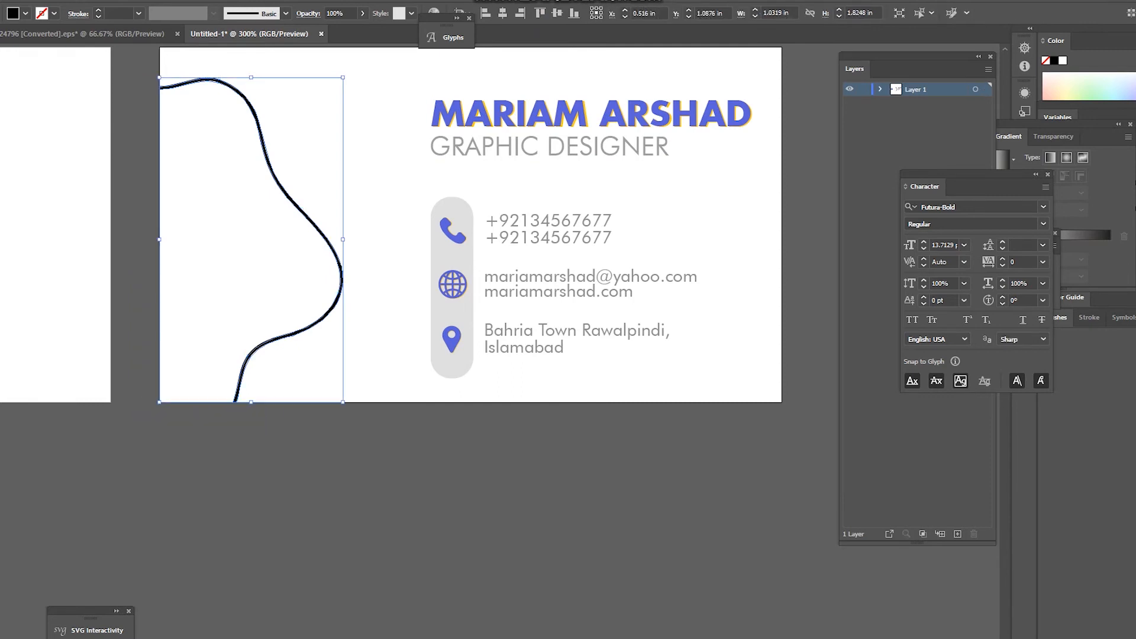
left_click(368, 358)
scroll(368, 359, "down", 2)
scroll(359, 305, "up", 2)
left_click(351, 341)
Step: Eyedropper the front card's yellow onto the trimmed wavy curve
left_click(352, 338)
key("a")
key("ctrl+minus")
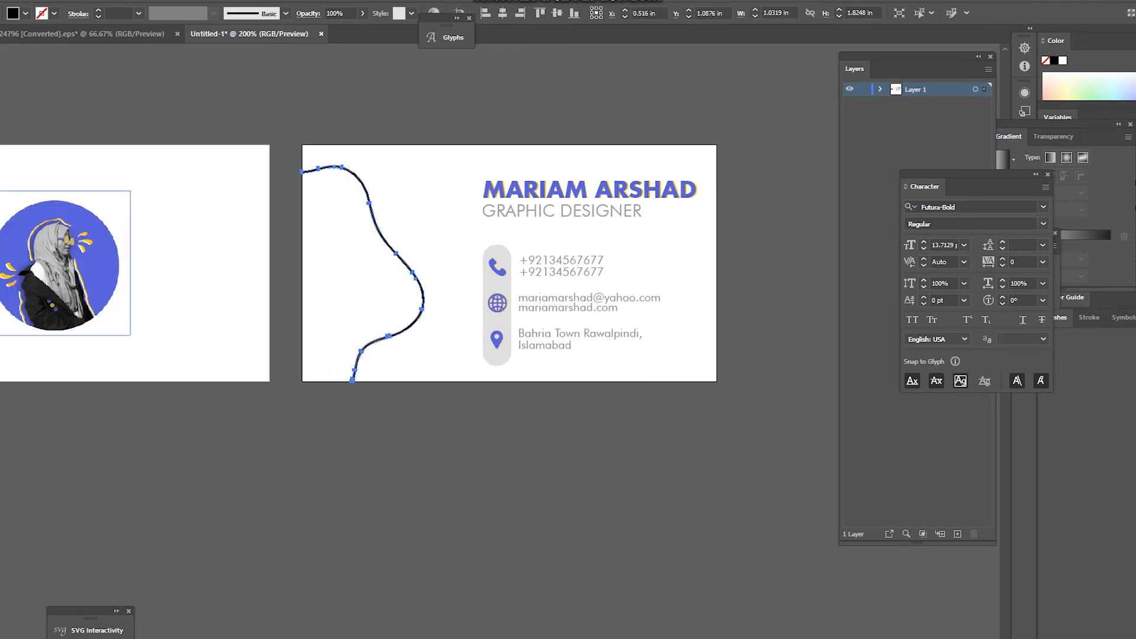
left_click(86, 241)
key("v")
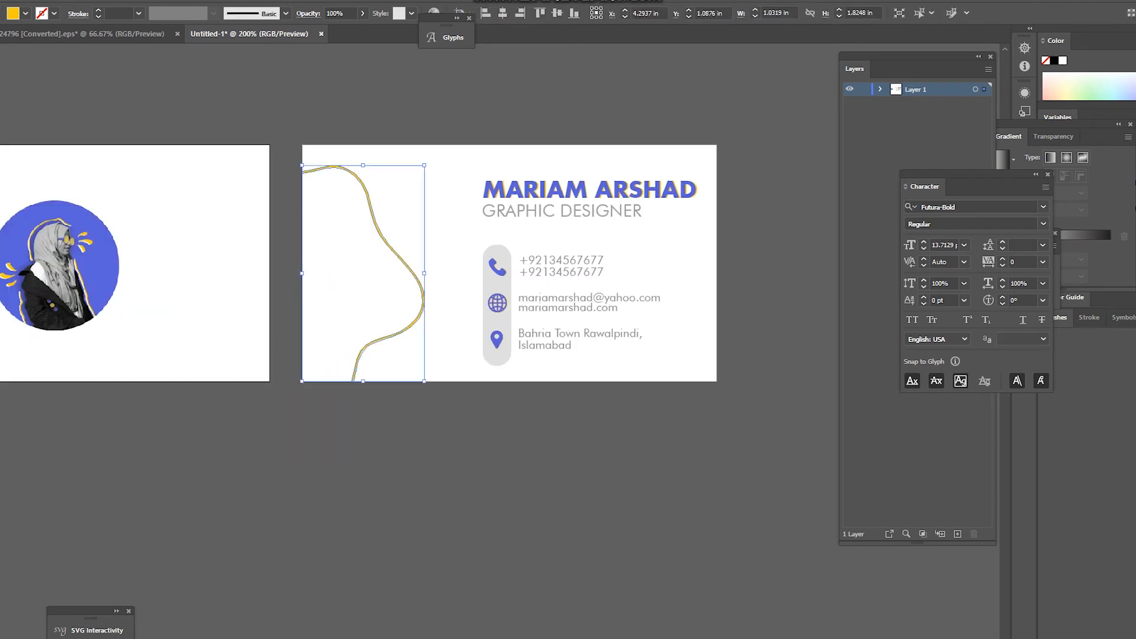
key("ctrl+shift+a")
key("ctrl+plus")
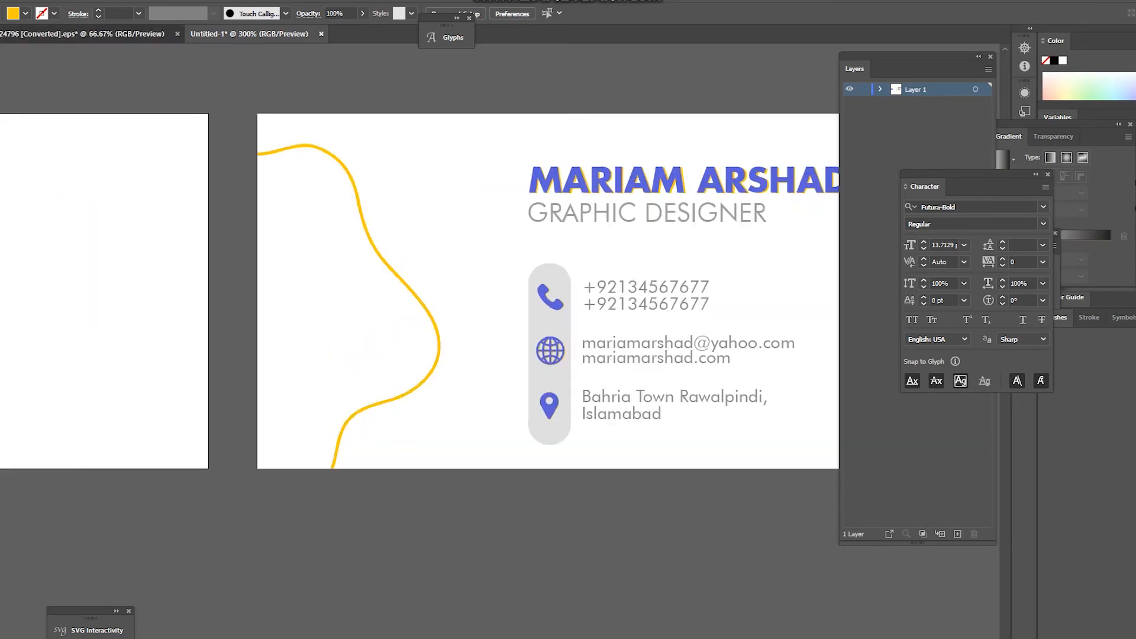
left_click(83, 34)
left_click(250, 34)
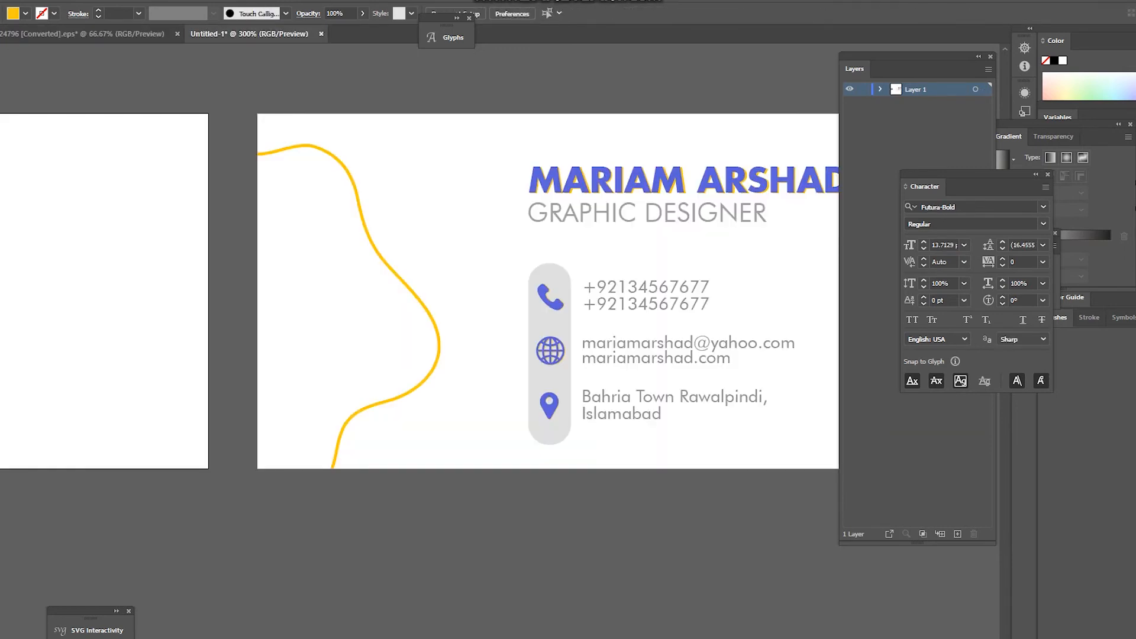
Step: Alt-drag a duplicate of the yellow curve, then resize, rotate slightly counter-clockwise and position it
left_click(371, 237)
left_click_drag(364, 229, 343, 236)
left_click_drag(419, 151, 410, 167)
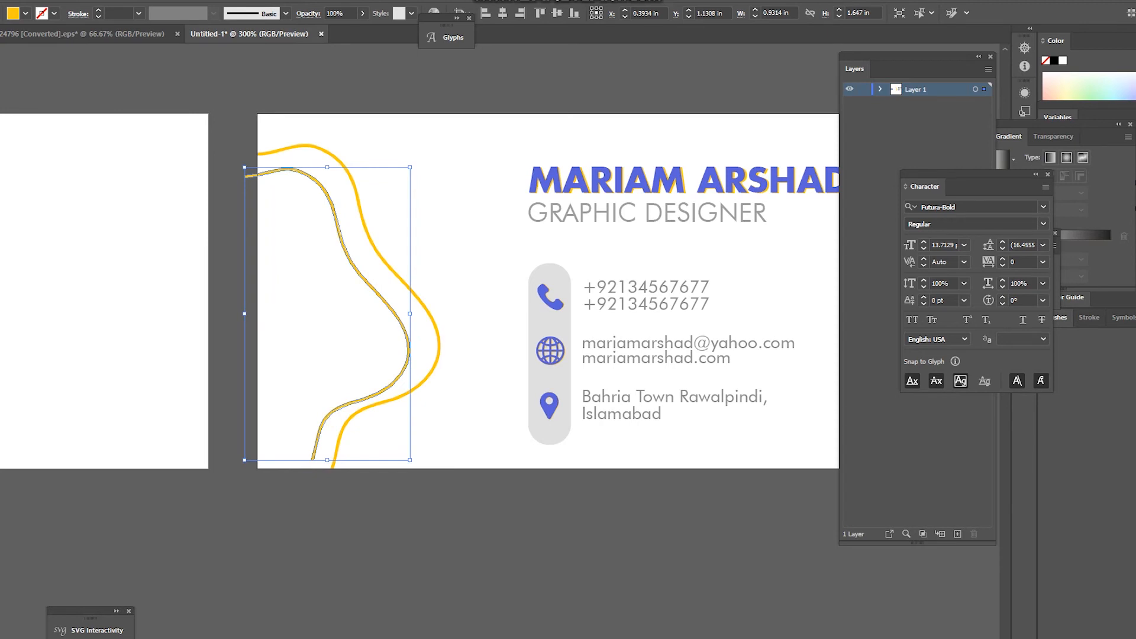
left_click_drag(410, 167, 417, 156)
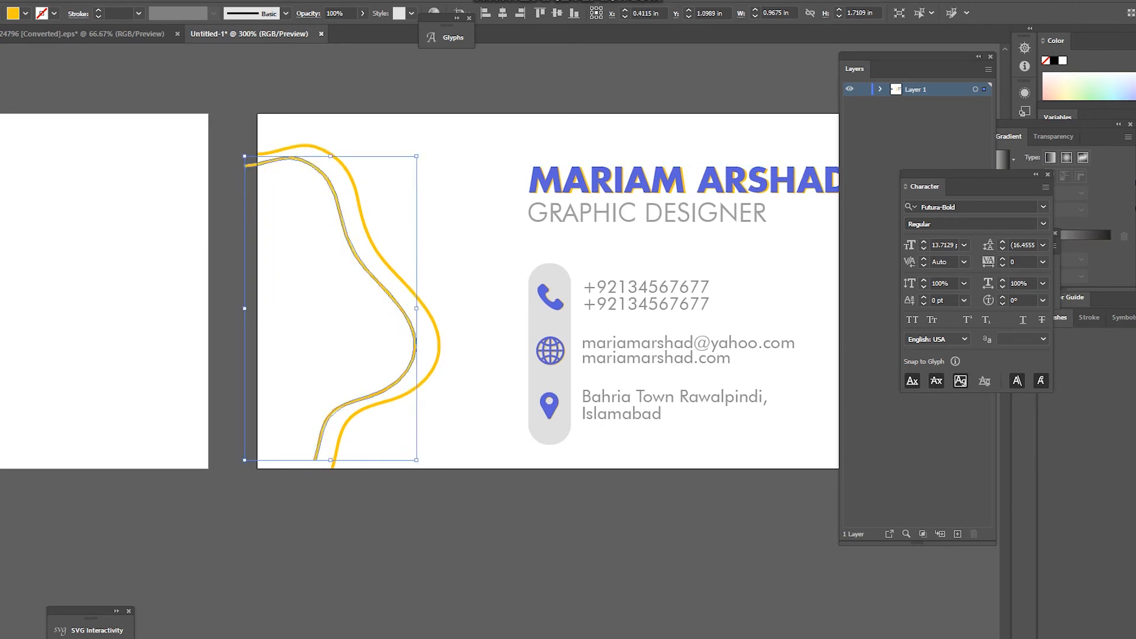
left_click_drag(432, 467, 467, 442)
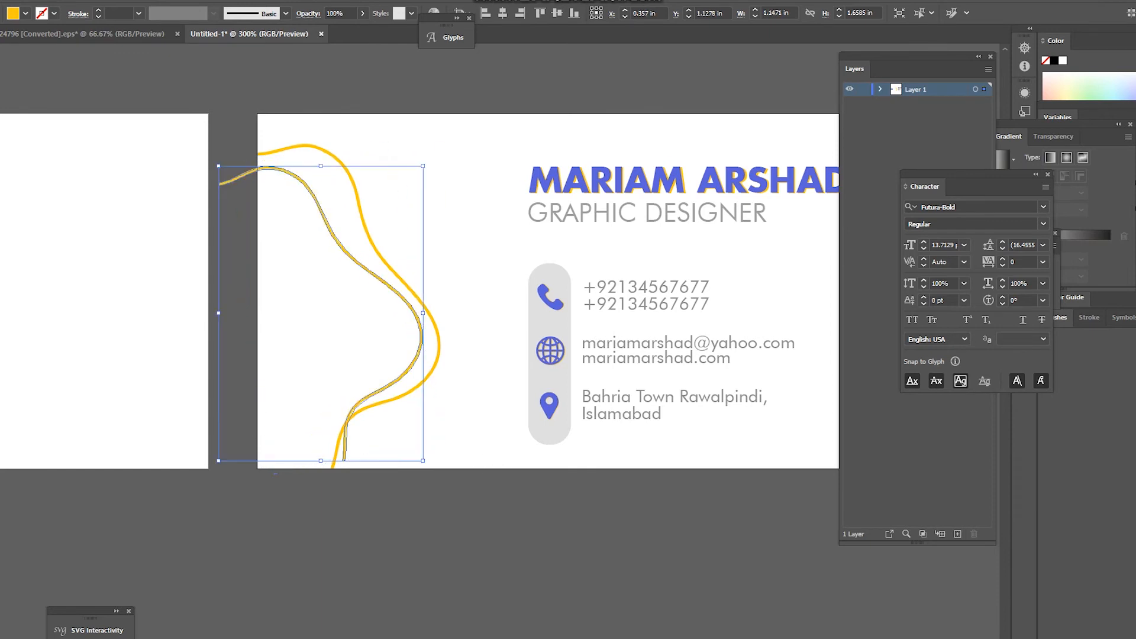
left_click_drag(421, 349, 431, 367)
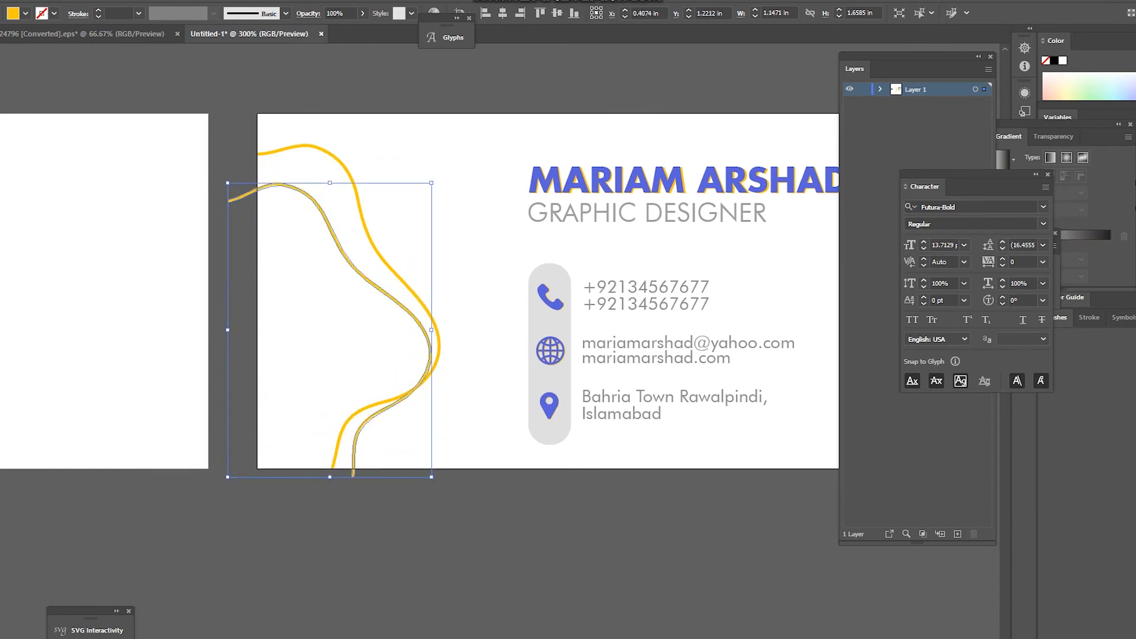
Step: Move the outer yellow curve slightly to the left
left_click(477, 284)
left_click(344, 164)
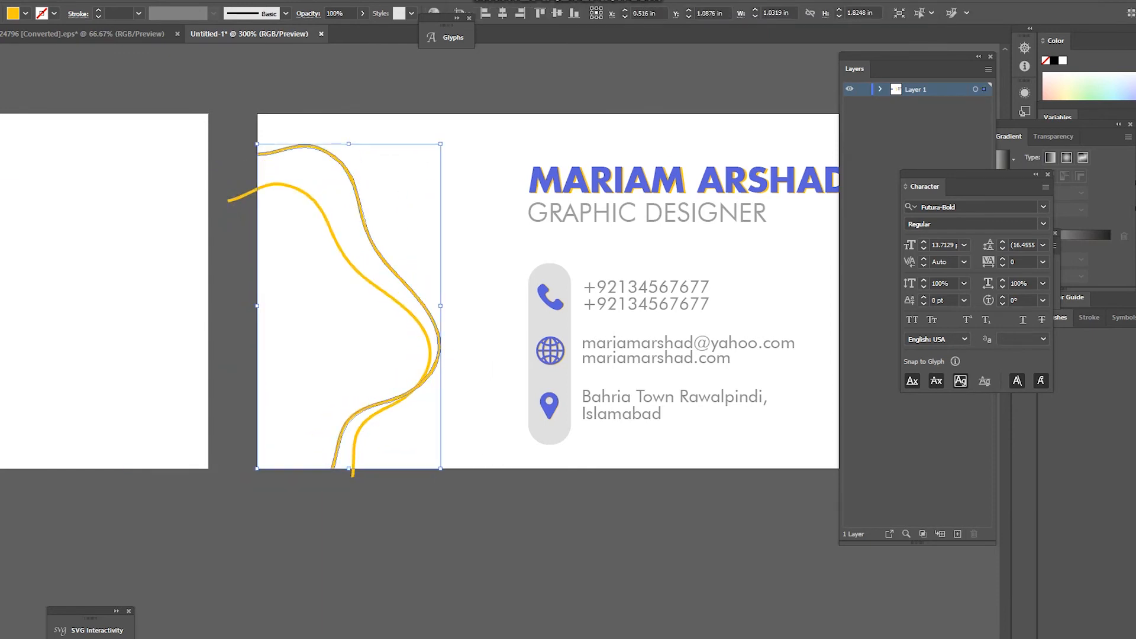
left_click_drag(342, 430, 328, 430)
left_click(474, 343)
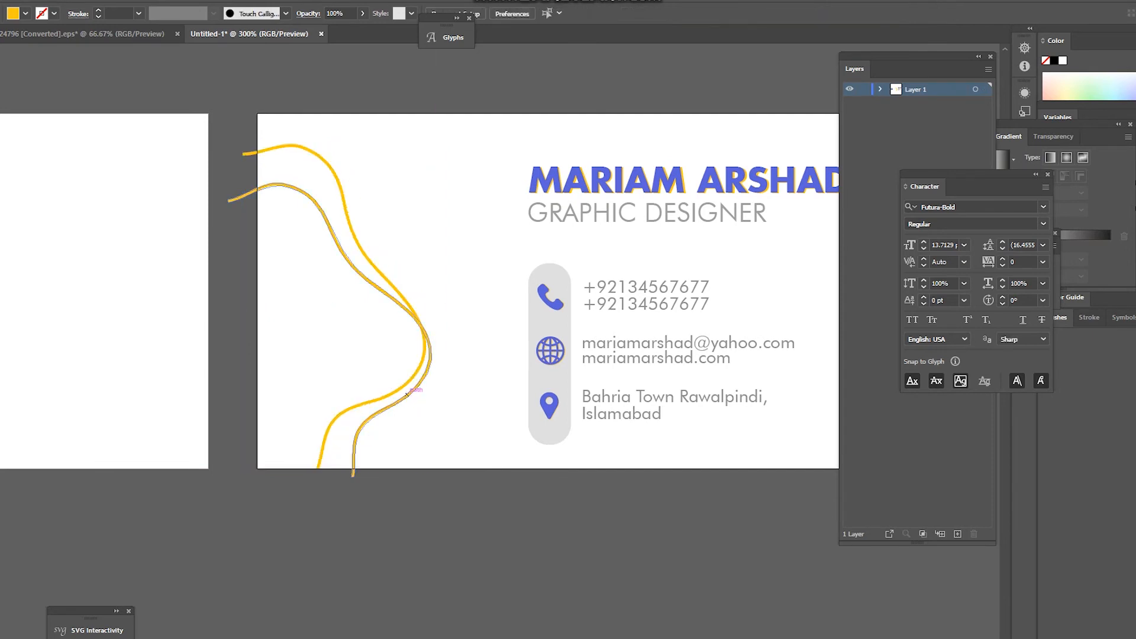
Step: Reshape the inner yellow curve by widening it and adjusting its height
left_click(411, 394)
left_click_drag(431, 330, 440, 329)
left_click_drag(334, 484, 334, 468)
left_click_drag(334, 176, 361, 155)
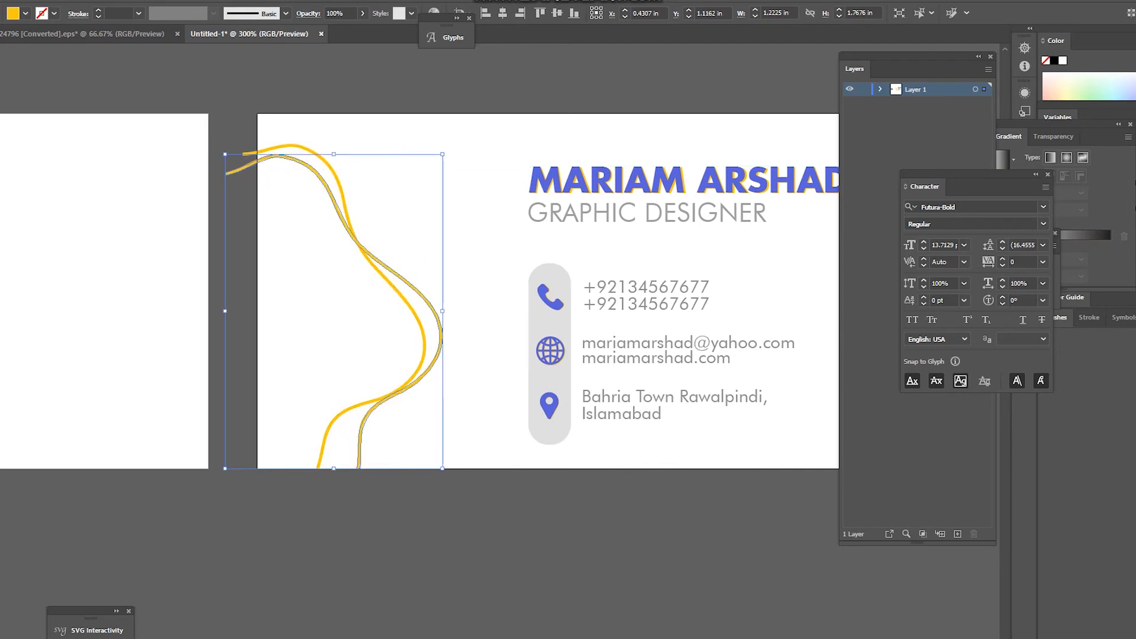
key("a")
key("v")
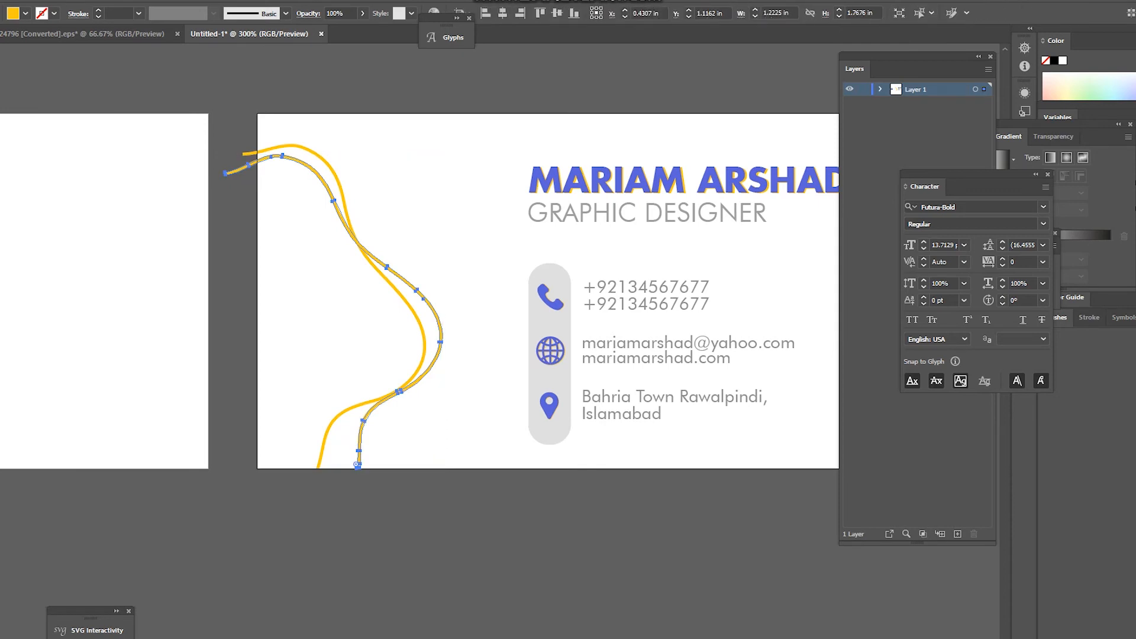
left_click_drag(333, 154, 334, 177)
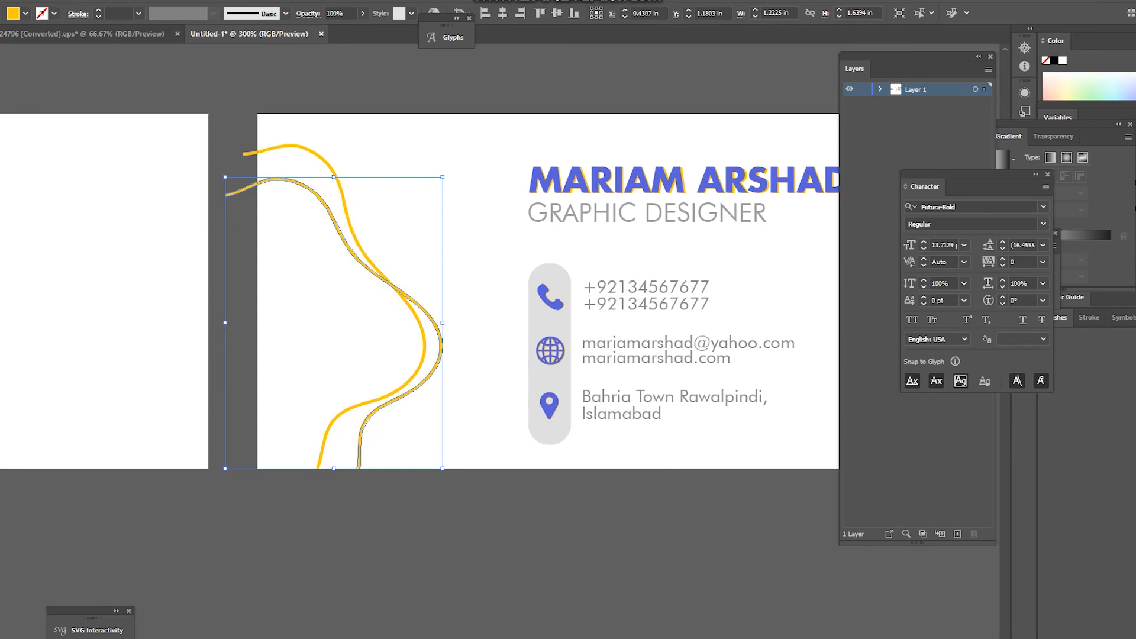
key("ctrl+shift+a")
key("ctrl+1")
key("ctrl+equal")
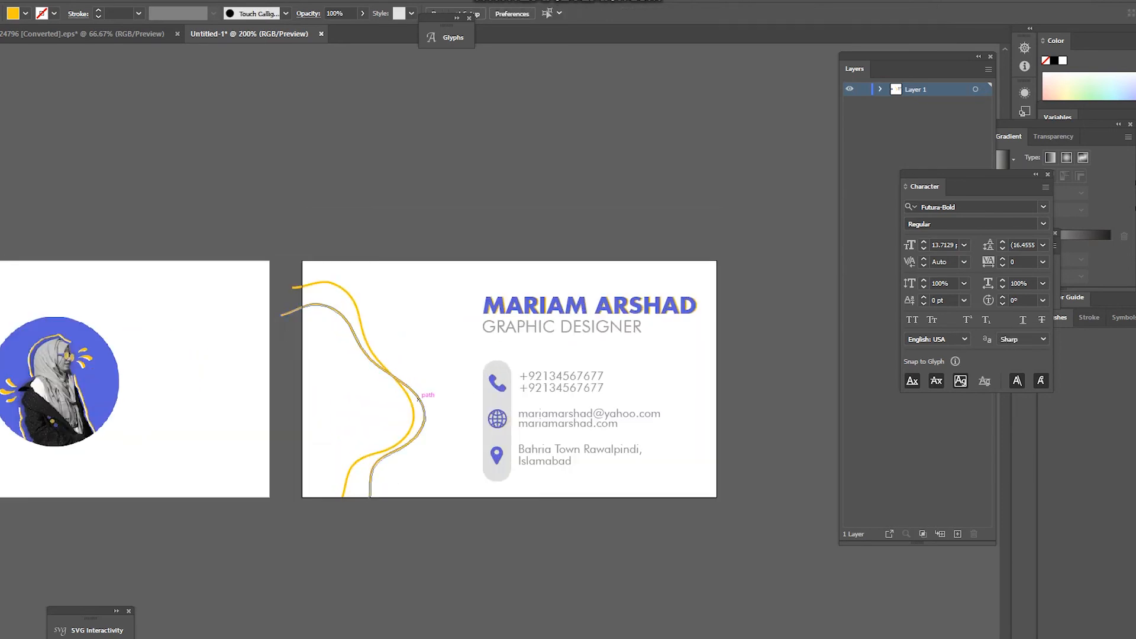
Step: Delete the inner yellow curve from the back card
left_click(425, 401)
key("Delete")
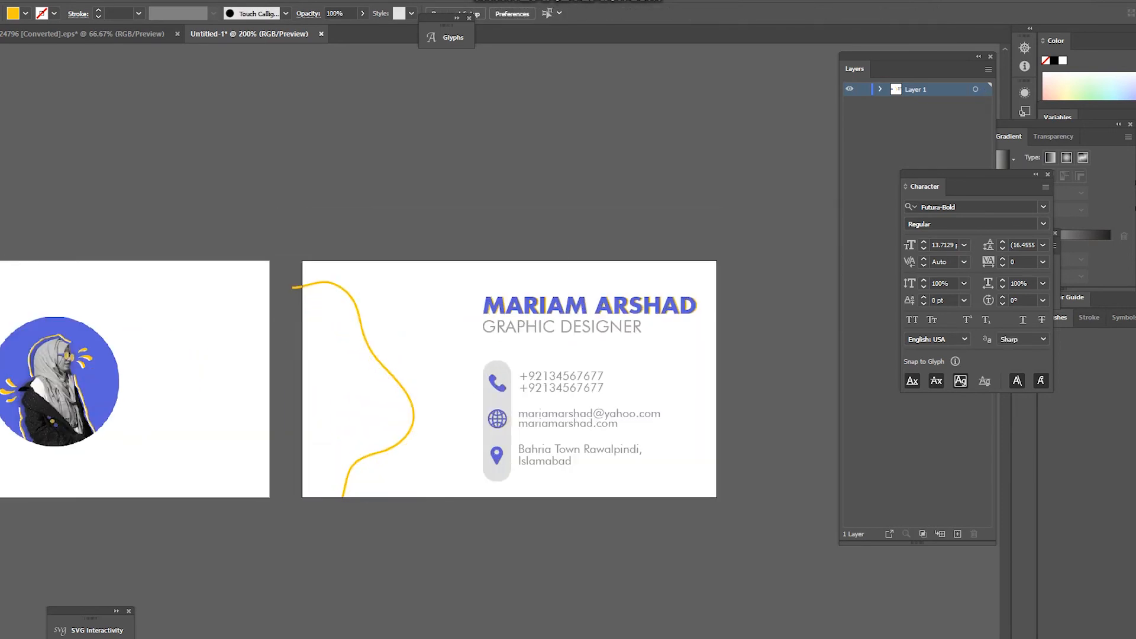
key("ctrl+equal")
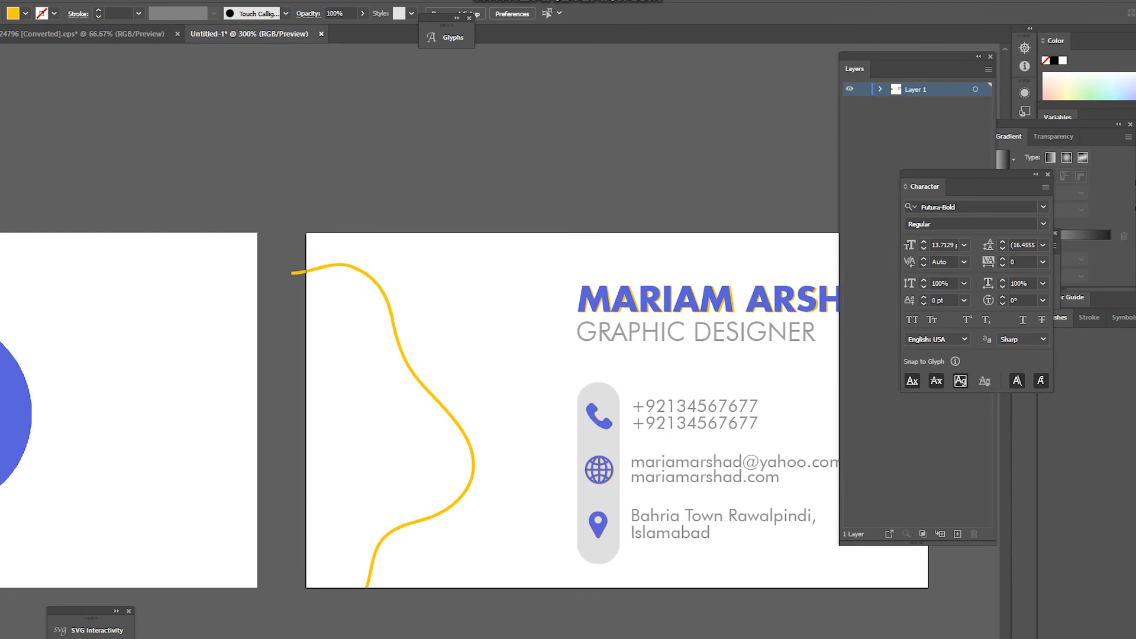
Step: Draw a rectangle over the curve's stray end past the left edge and cut both away with Shape Builder
left_click_drag(274, 202, 306, 325)
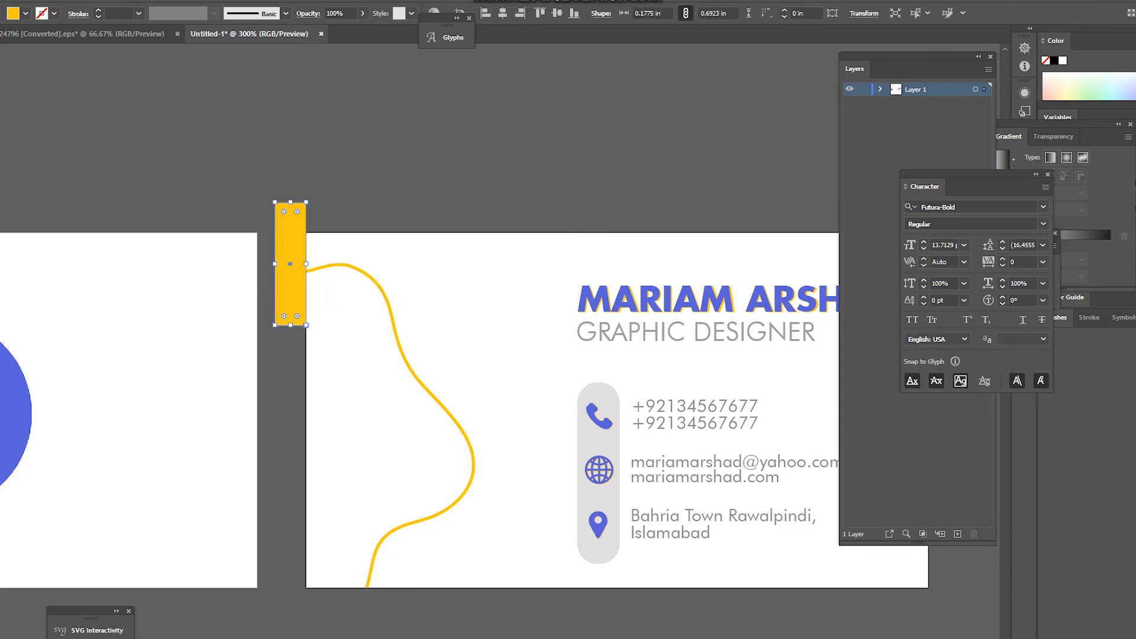
key("v")
left_click(330, 264, "shift")
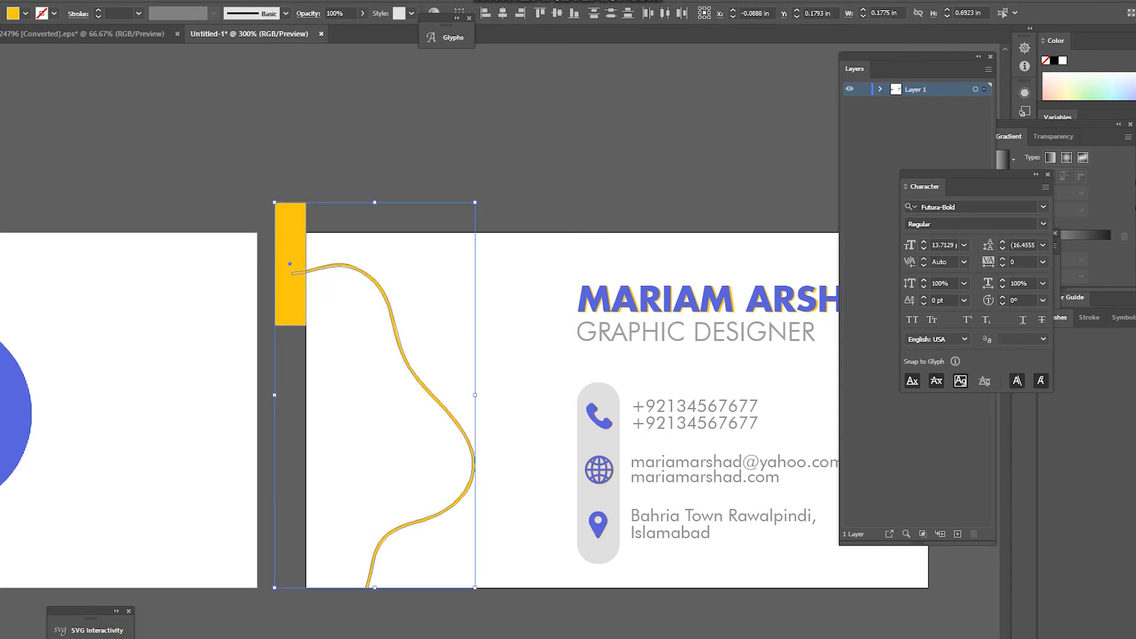
key("shift+m")
left_click_drag(301, 265, 294, 325)
key("v")
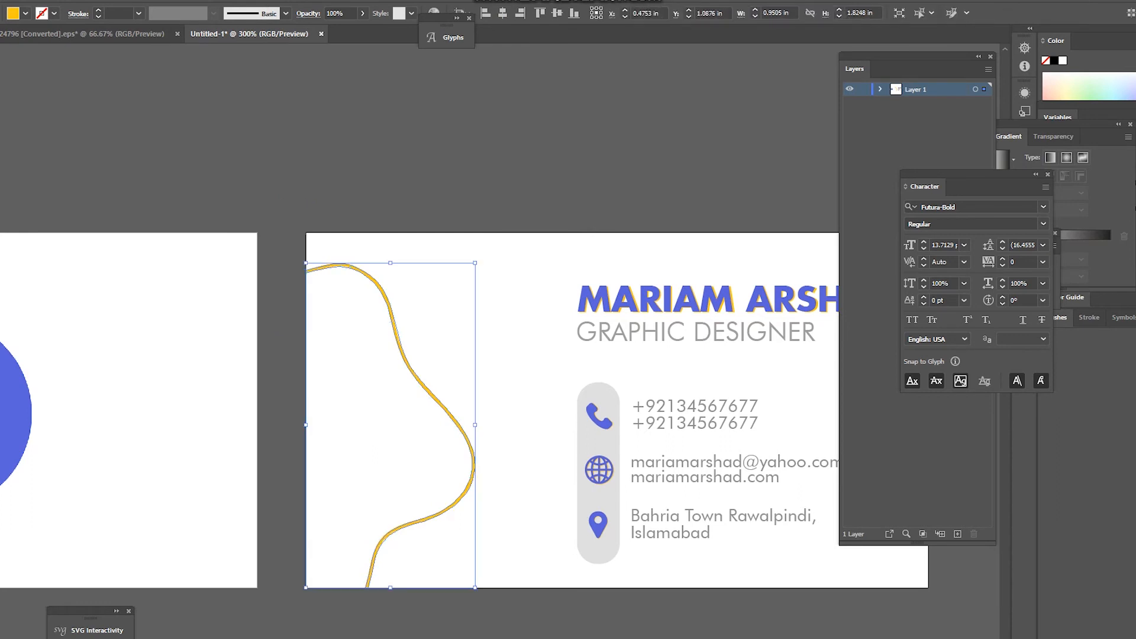
key("ctrl+shift+a")
key("ctrl+minus")
key("ctrl+minus")
key("ctrl+plus")
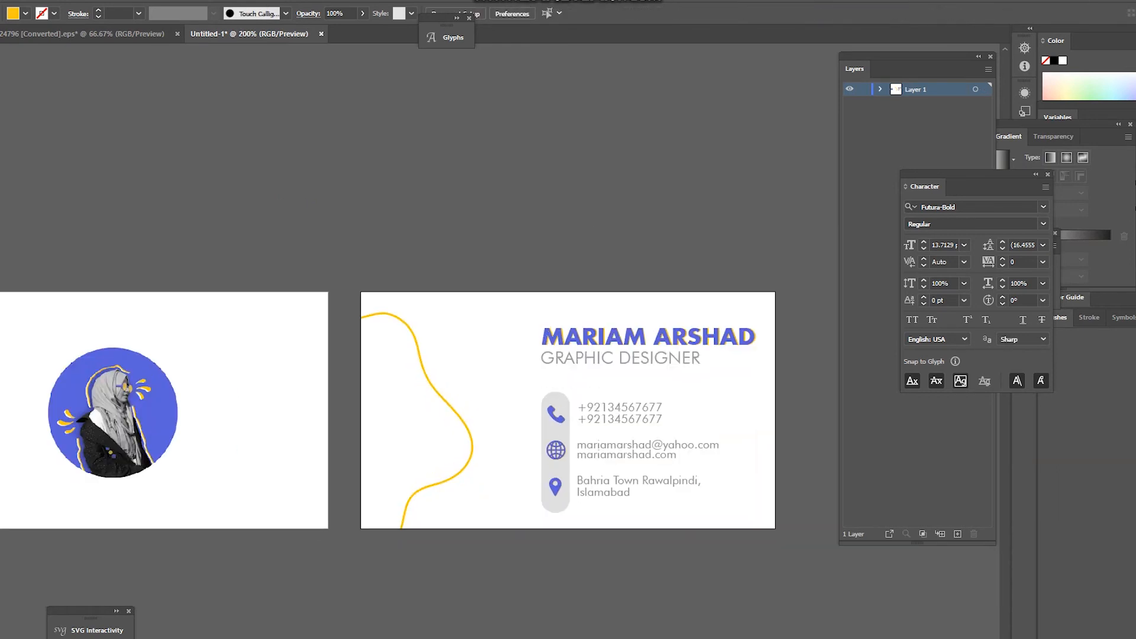
left_click(470, 452)
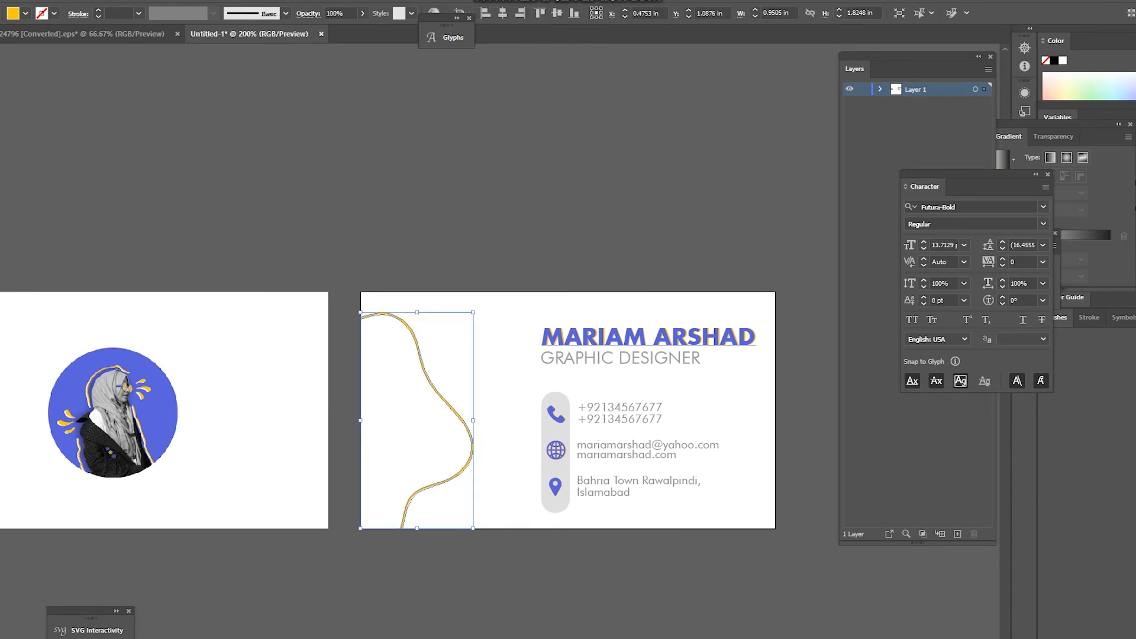
Step: Put a copy of the circular photo on the back card, in front of the yellow curve
left_click(572, 423)
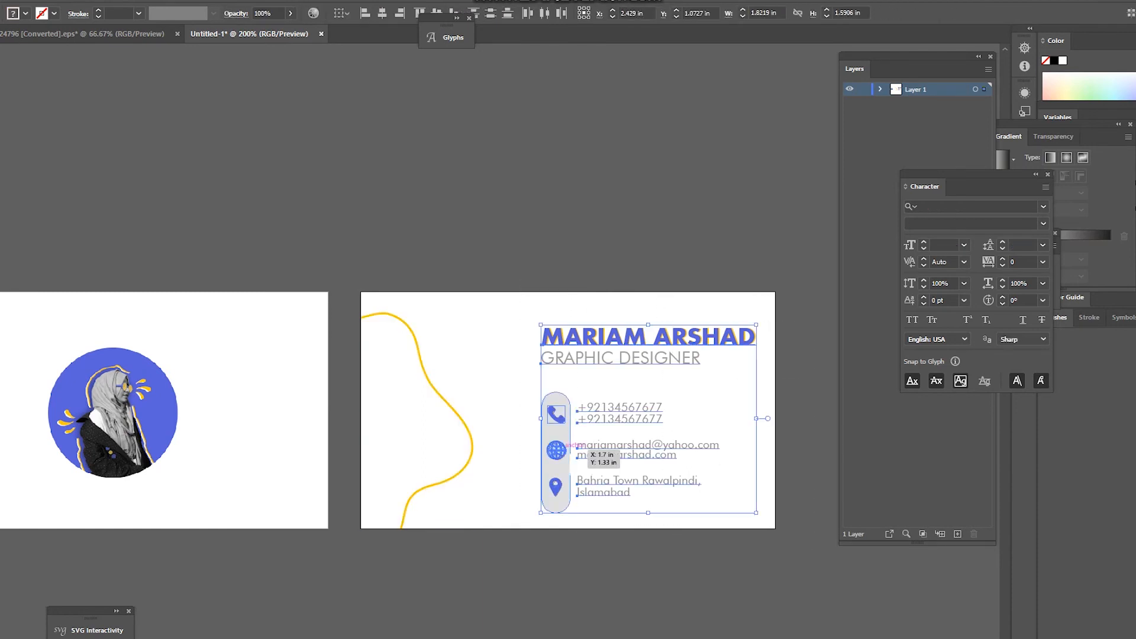
key("ctrl+shift+a")
key("ctrl+minus")
key("ctrl+plus")
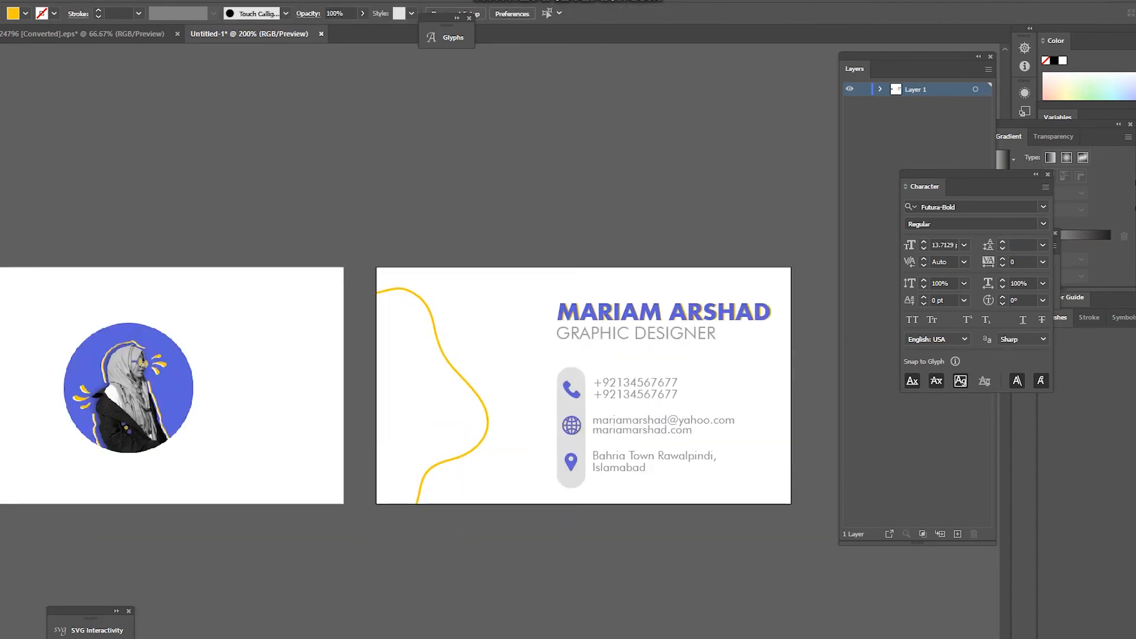
scroll(465, 380, "up", 1)
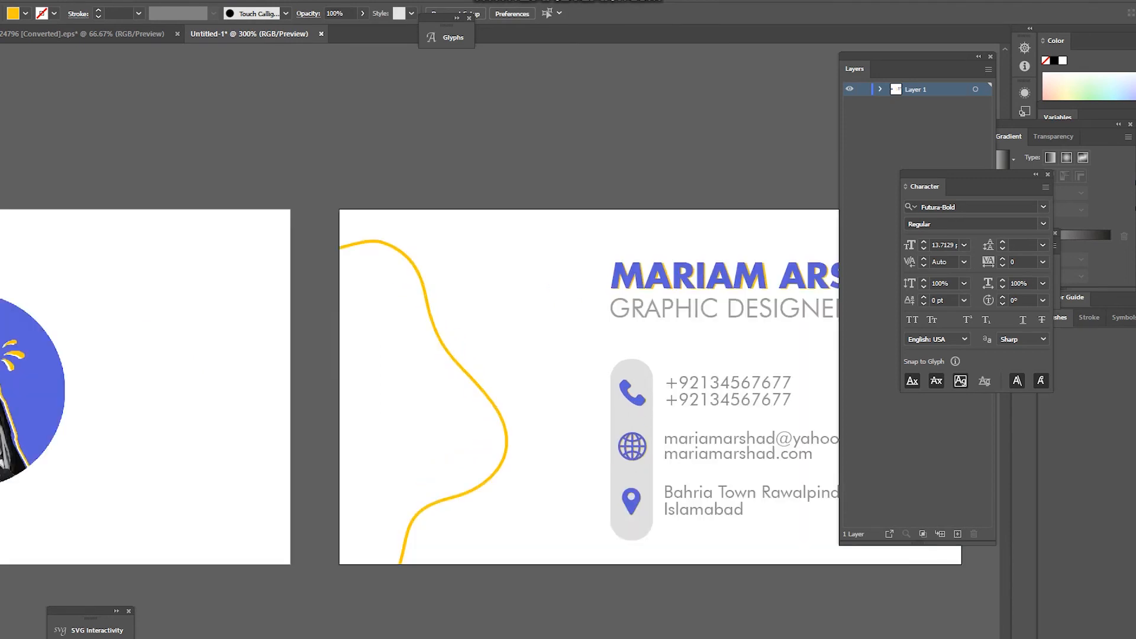
scroll(462, 370, "down", 1)
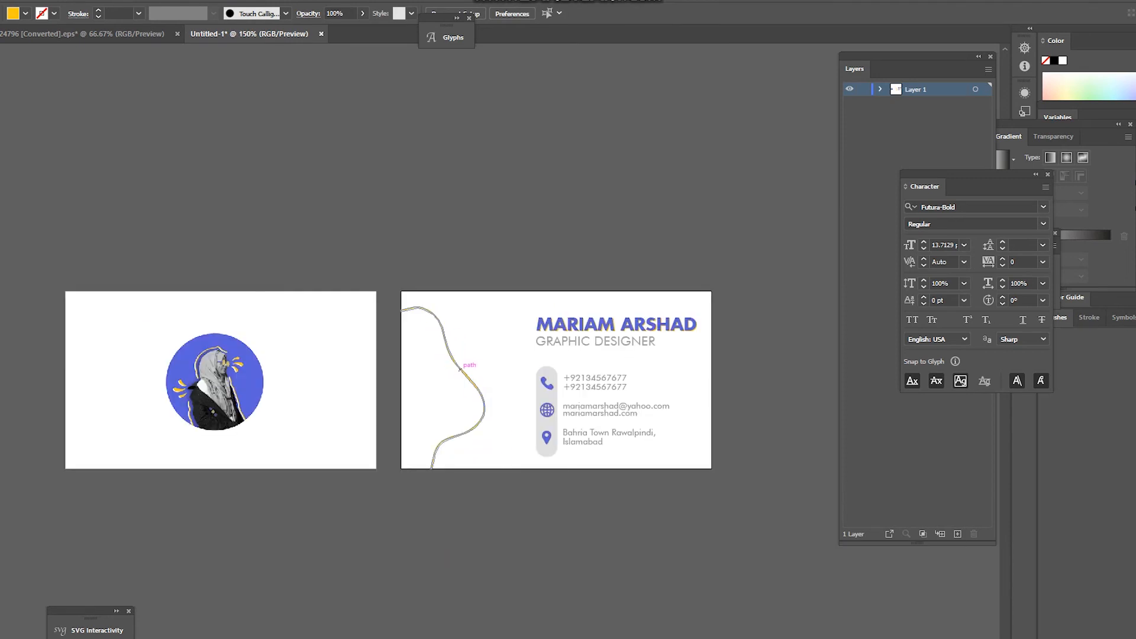
left_click_drag(217, 380, 468, 390)
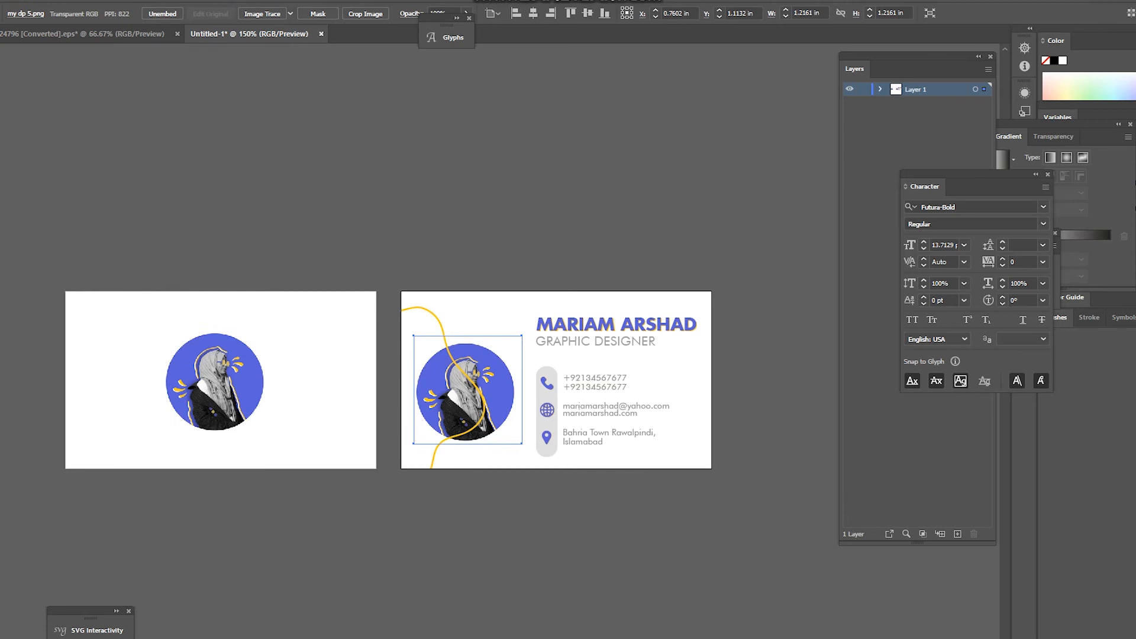
key("ctrl+shift+bracketright")
Step: Shrink the back-card photo evenly to about 1.04 in wide and nudge it into place at left
left_click_drag(522, 336, 517, 337)
key("ctrl+z")
key("ctrl+shift+a")
left_click_drag(468, 390, 467, 385)
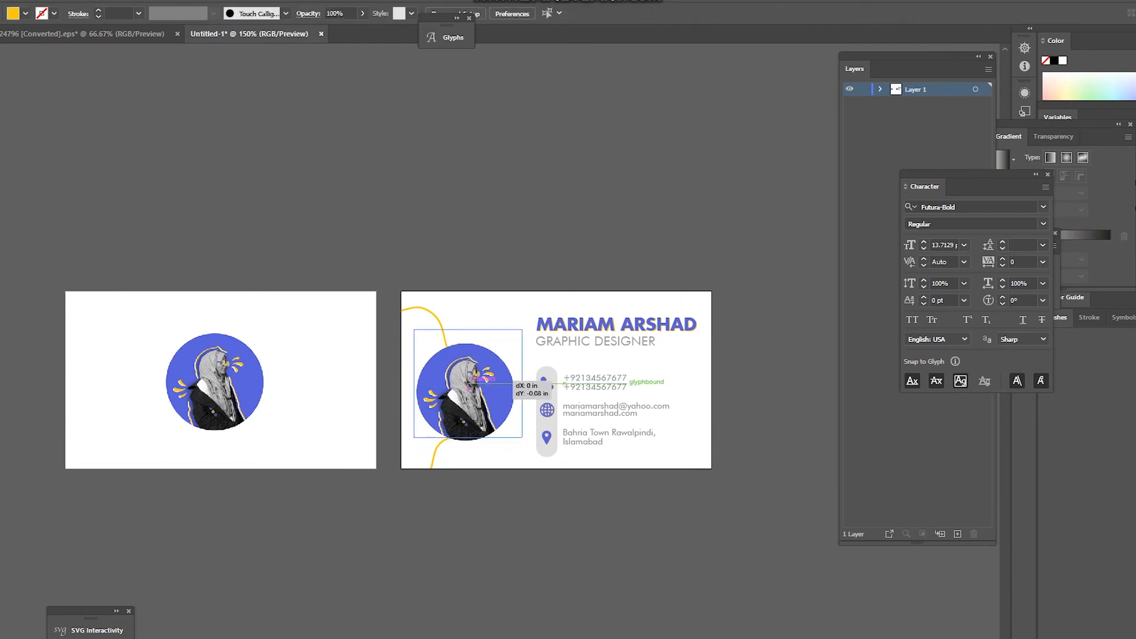
key("ctrl+shift+a")
scroll(459, 327, "down", 2)
scroll(547, 344, "up", 3)
left_click(308, 370)
left_click_drag(369, 296, 349, 314)
key("ctrl+shift+a")
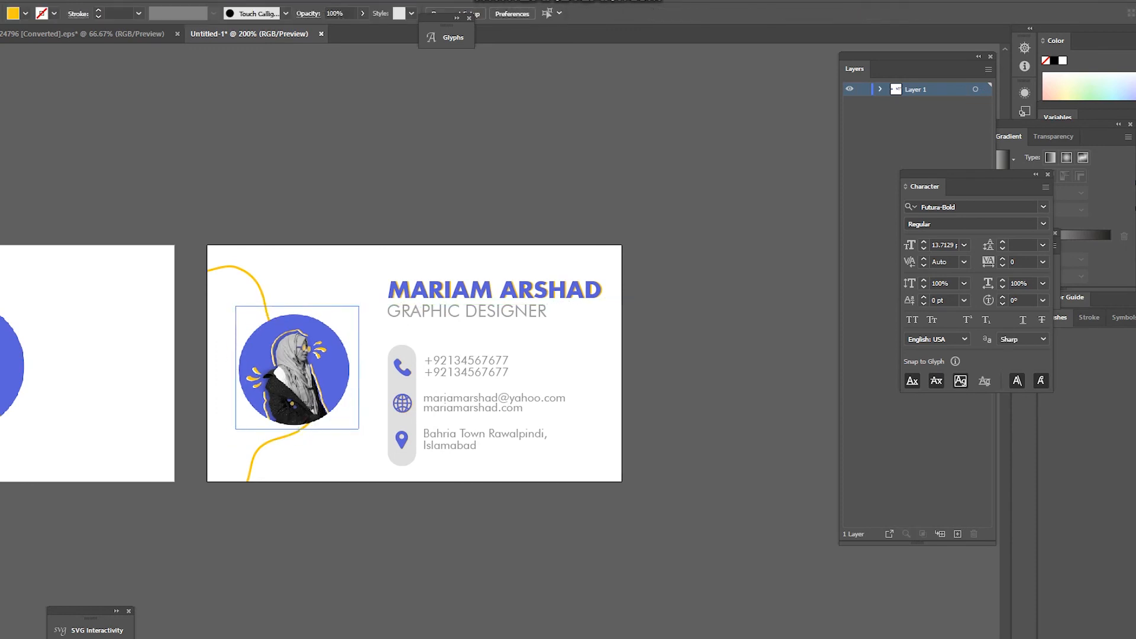
left_click_drag(359, 359, 351, 359)
left_click(326, 283)
scroll(326, 283, "down", 2)
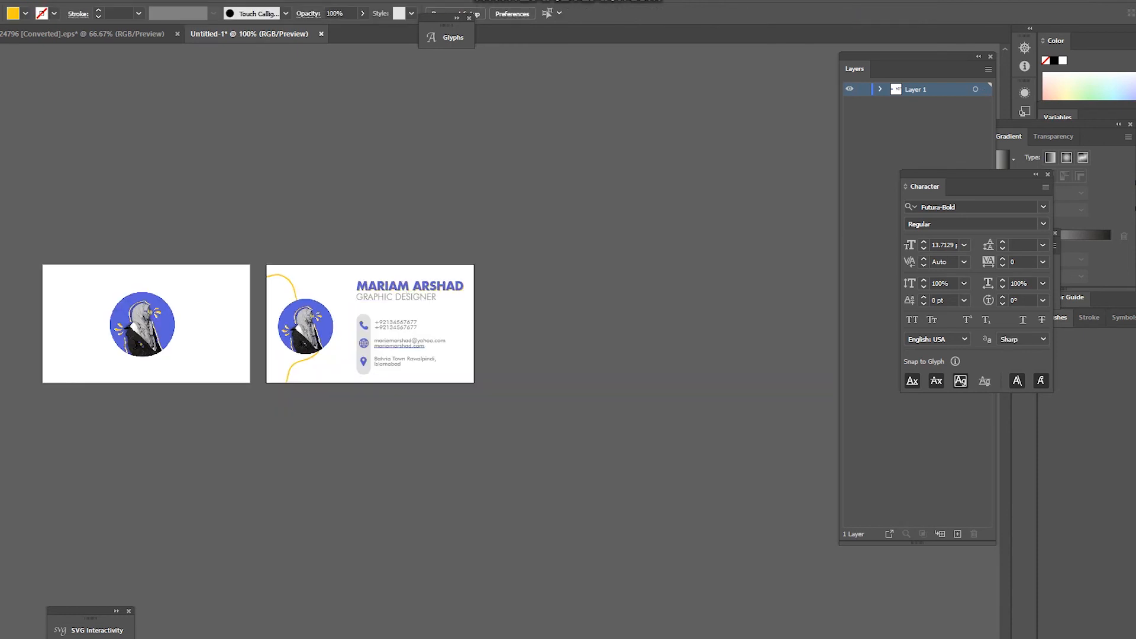
scroll(384, 302, "up", 2)
scroll(416, 325, "down", 1)
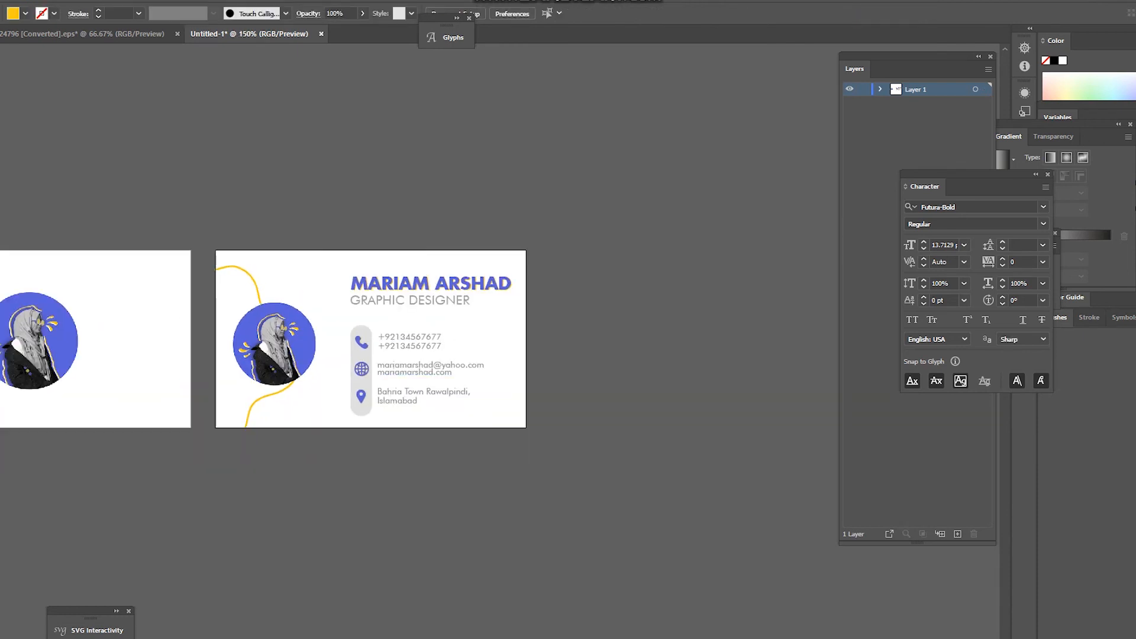
scroll(312, 409, "up", 1)
Step: Copy the yellow curve to the card's right edge and reflect it across the vertical axis
left_click_drag(285, 384, 588, 387)
right_click(562, 389)
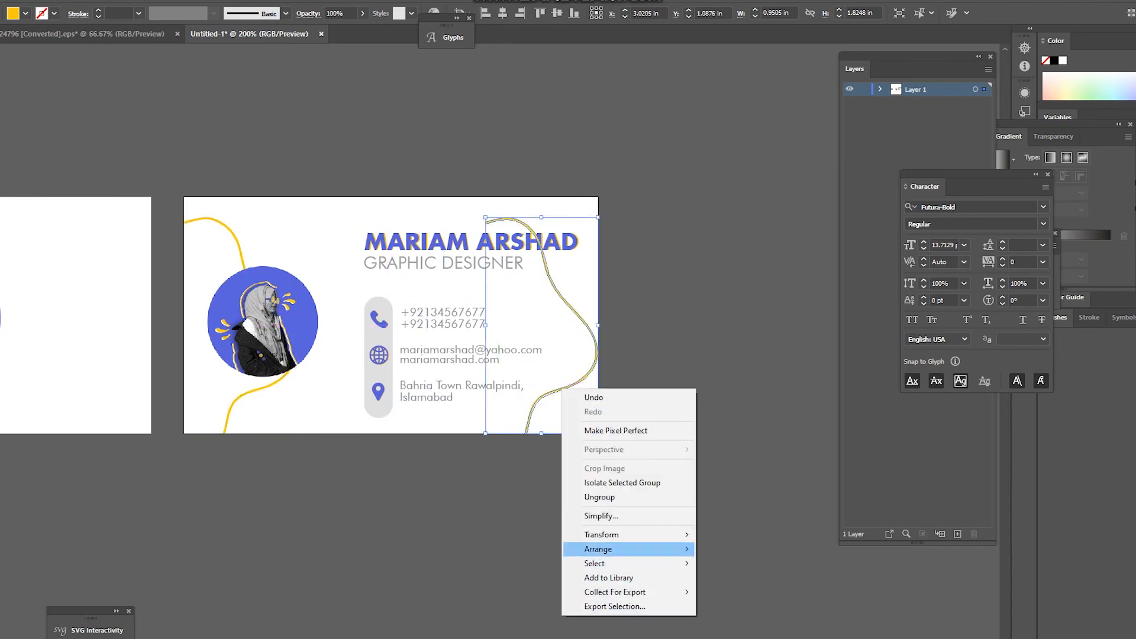
mouse_move(621, 534)
left_click(740, 582)
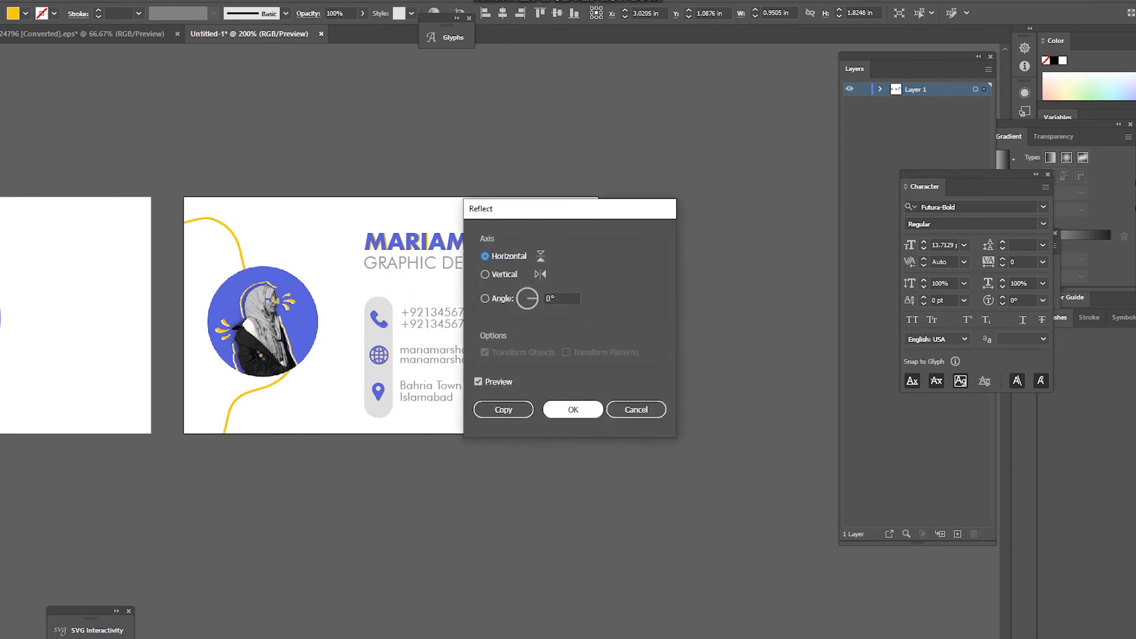
left_click_drag(533, 208, 743, 206)
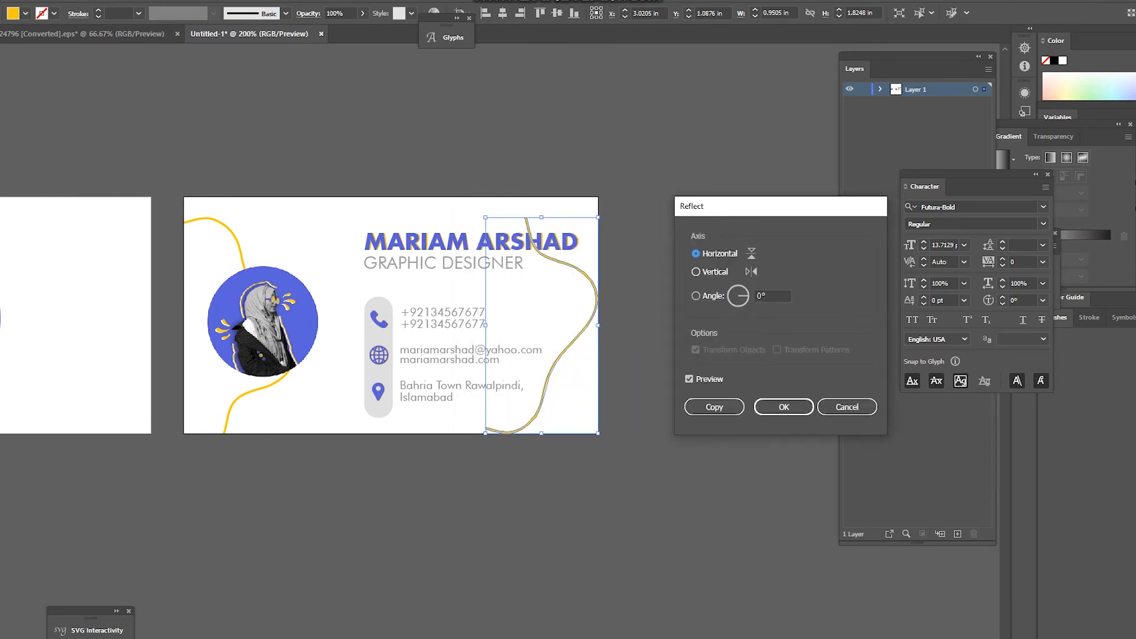
left_click(697, 272)
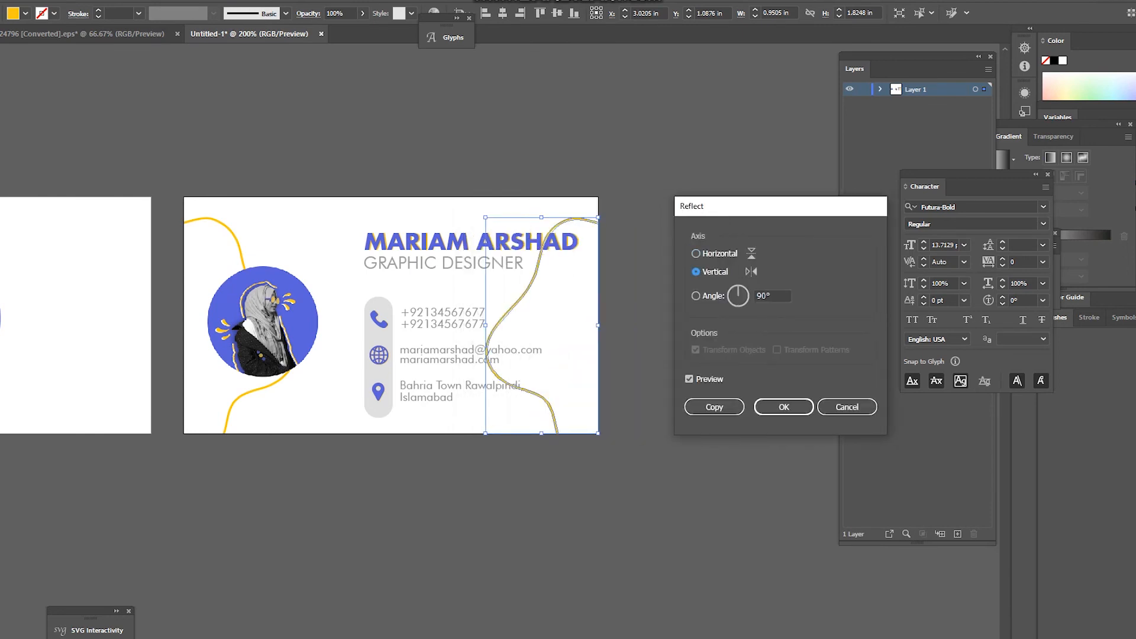
left_click(784, 407)
Step: Scale the reflected curve down and move it to the back card's top-right corner
left_click_drag(542, 217, 541, 293)
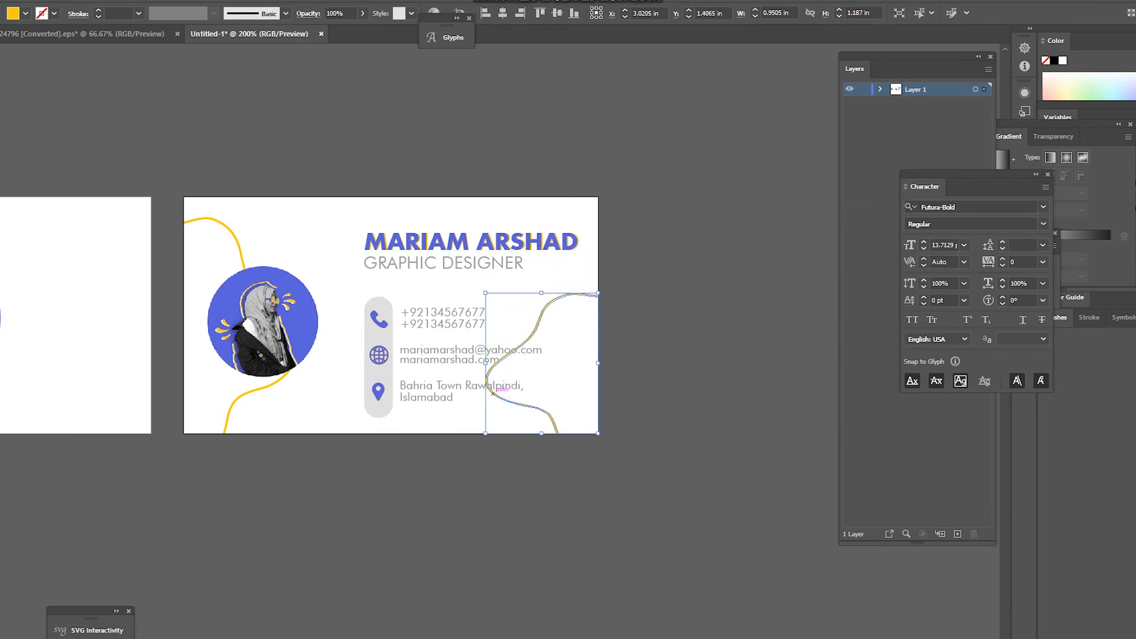
left_click_drag(583, 293, 583, 197)
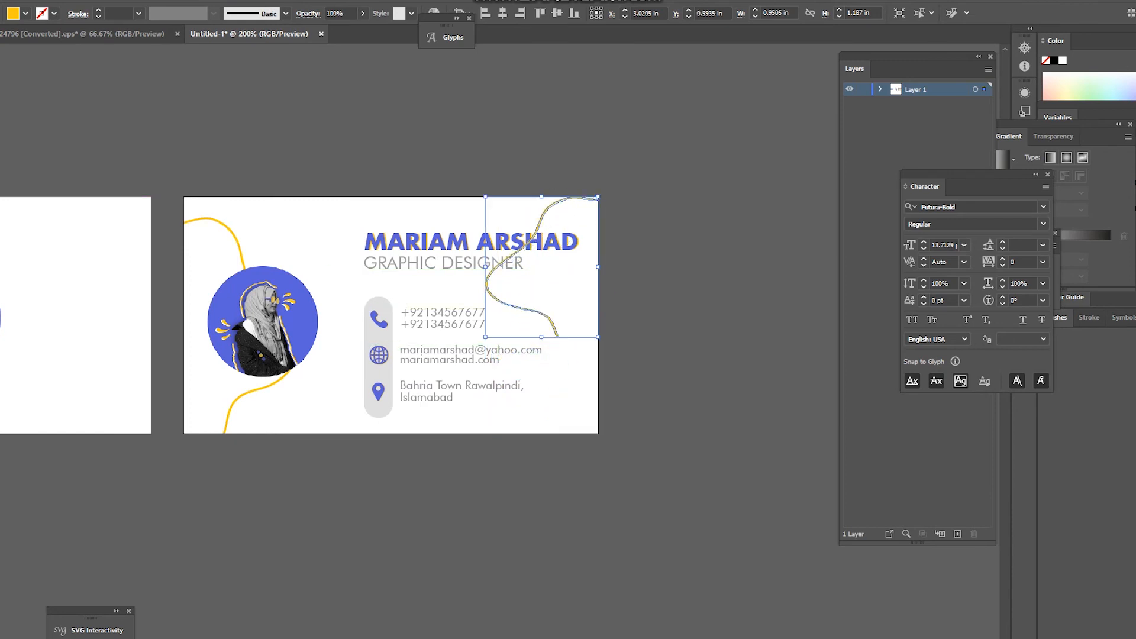
left_click_drag(486, 267, 524, 268)
left_click_drag(560, 312, 598, 354)
left_click(635, 393)
scroll(633, 395, "down", 2)
scroll(645, 335, "up", 1)
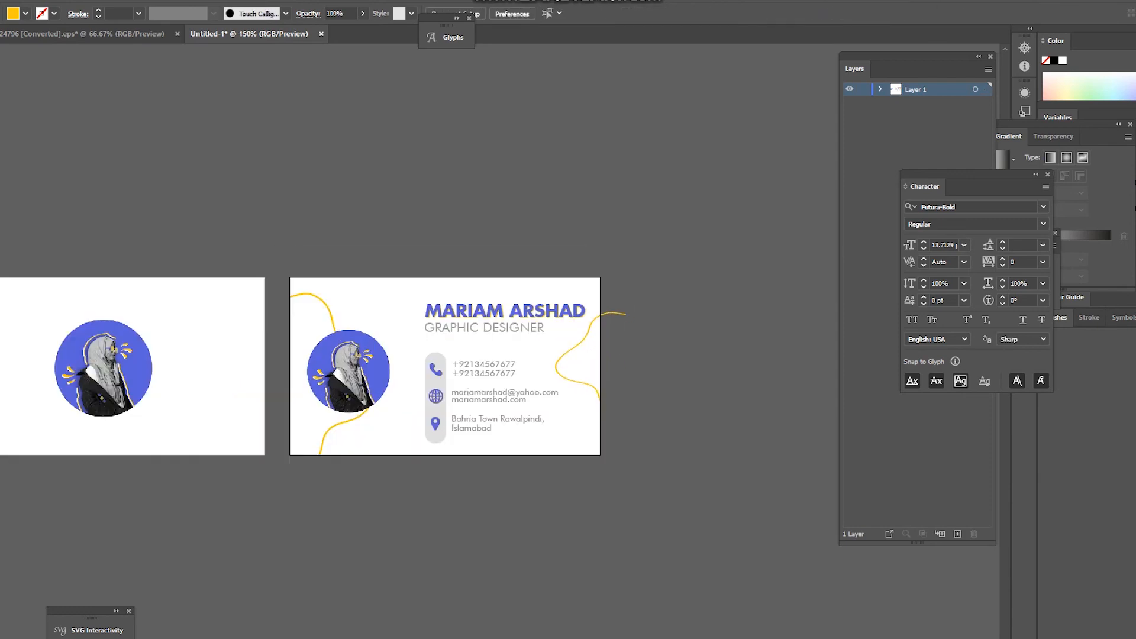
Step: Cut off the right curve's overhang with a covering square and Shape Builder, leaving it flush with the card edge
scroll(606, 311, "up", 1)
left_click(614, 314)
scroll(615, 299, "up", 2)
key("a")
scroll(606, 331, "up", 1)
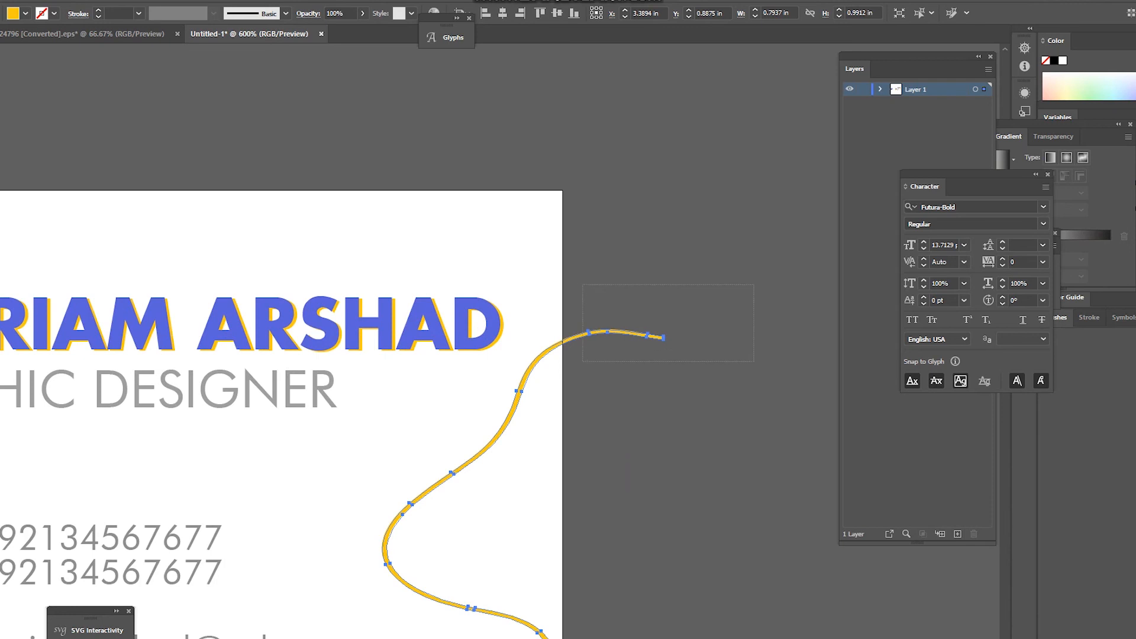
left_click(599, 329)
scroll(610, 356, "up", 1)
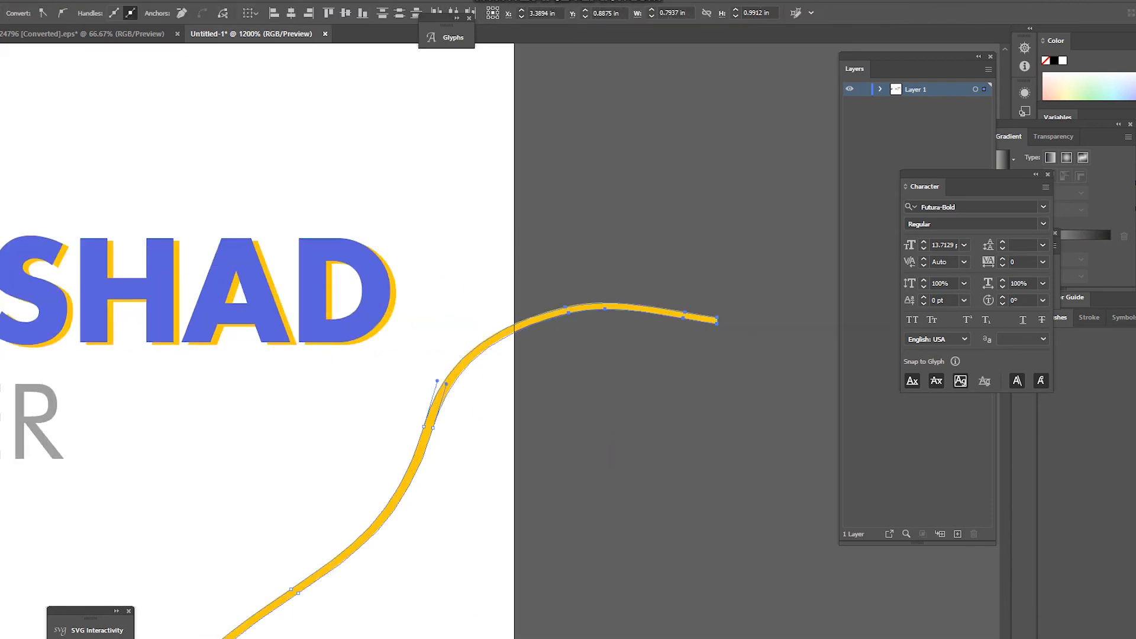
left_click_drag(514, 196, 770, 452)
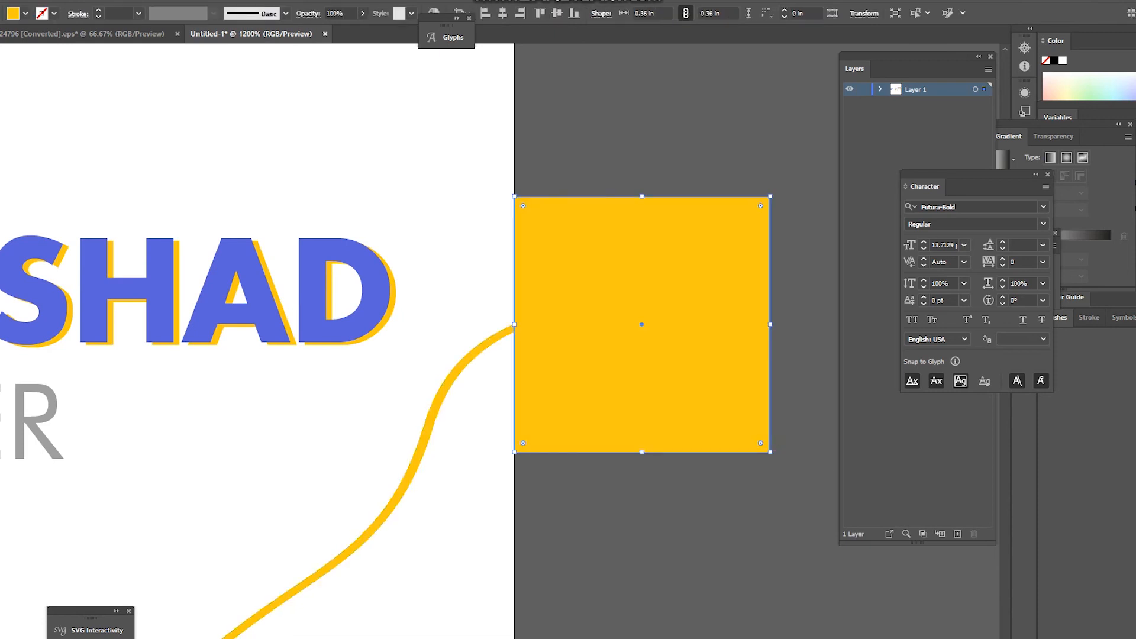
key("ctrl+a")
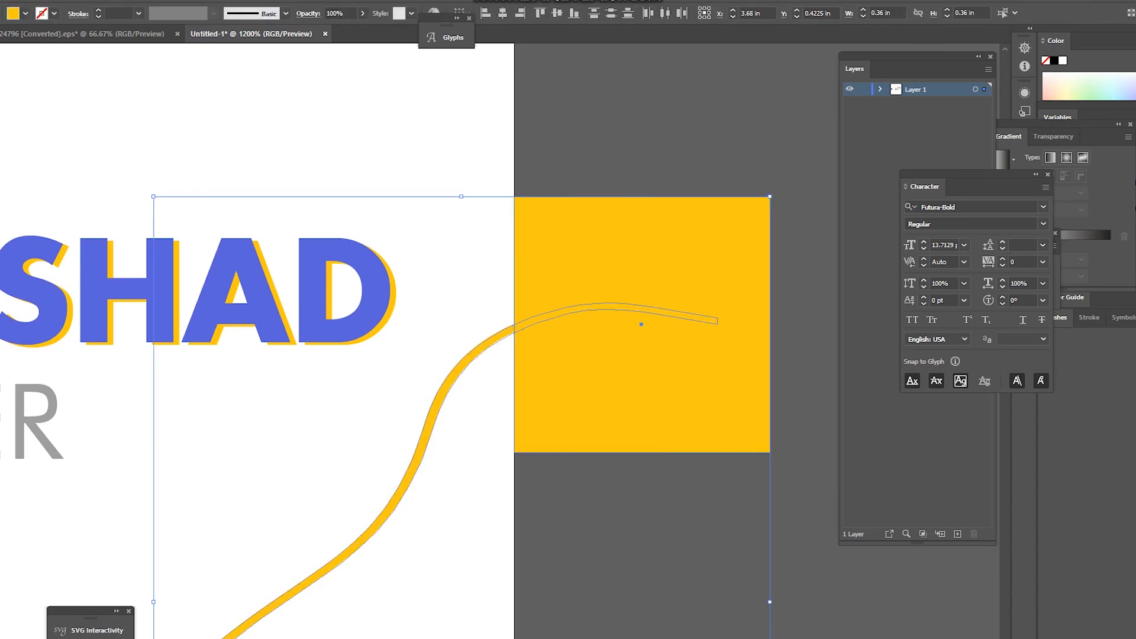
key("a")
left_click_drag(611, 152, 616, 492)
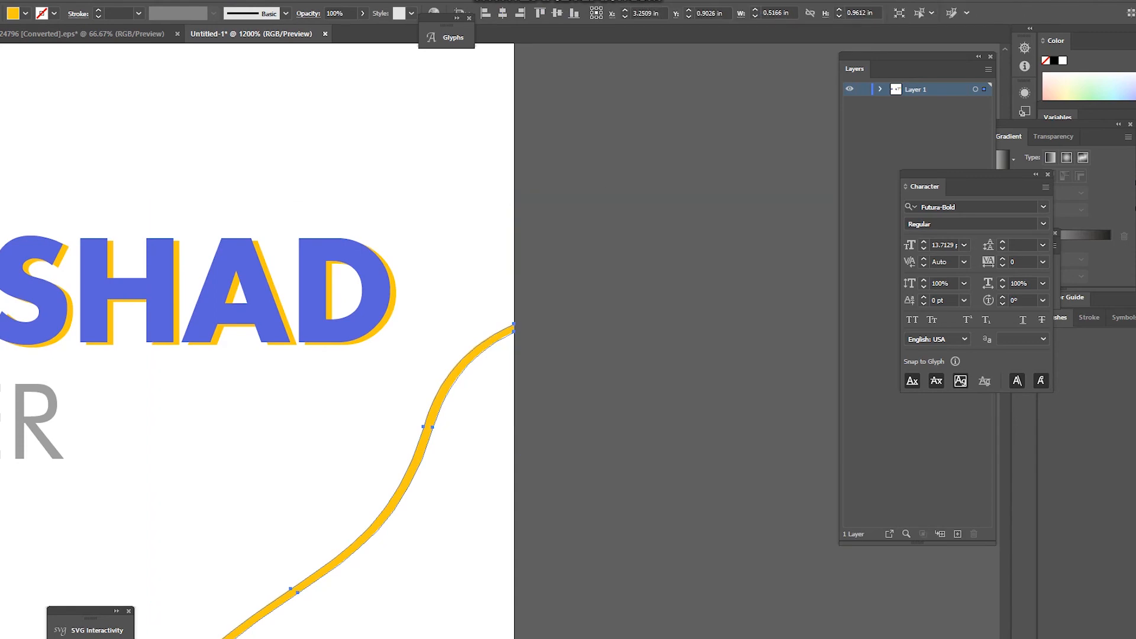
key("ctrl+minus")
key("ctrl+minus")
key("ctrl+minus")
key("ctrl+minus")
key("ctrl+minus")
key("ctrl+minus")
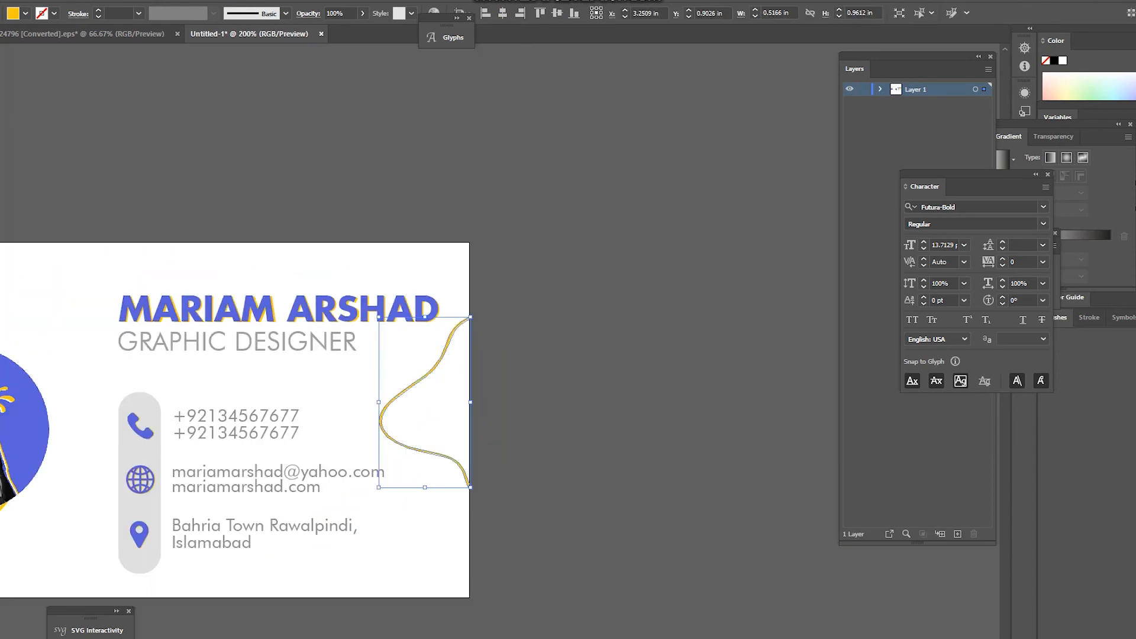
key("ctrl+shift+a")
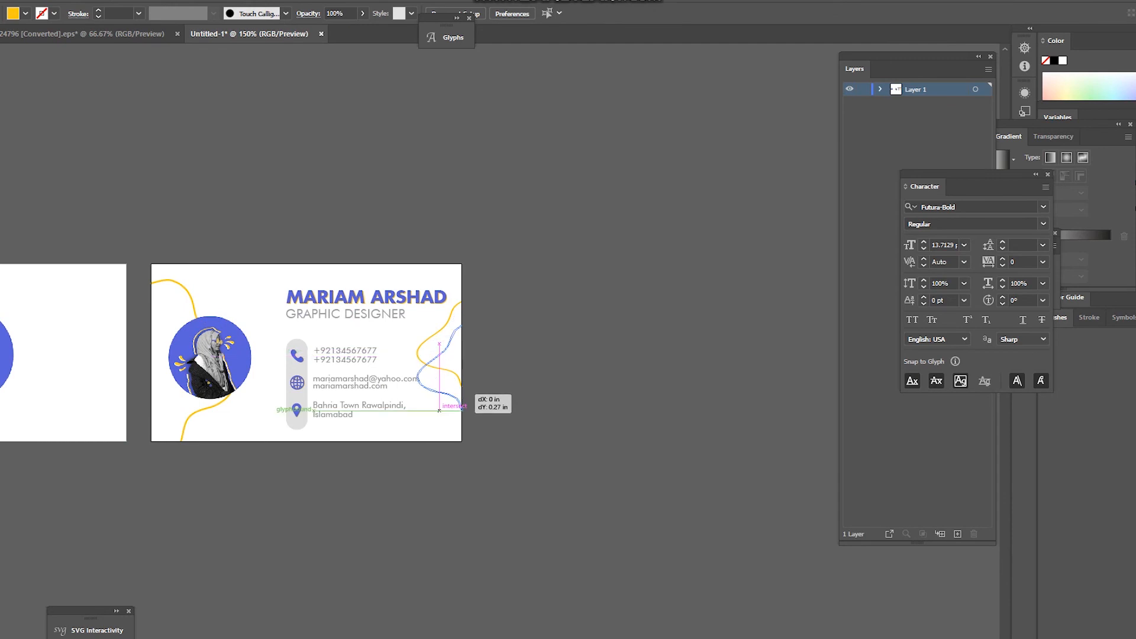
Step: Narrow the right yellow curve and make it slightly taller so it ends at the page edge
left_click(459, 390)
key("ctrl+plus")
key("ctrl+plus")
key("ctrl+plus")
left_click_drag(347, 329, 384, 344)
left_click_drag(426, 443, 425, 455)
left_click(518, 408)
key("ctrl+plus")
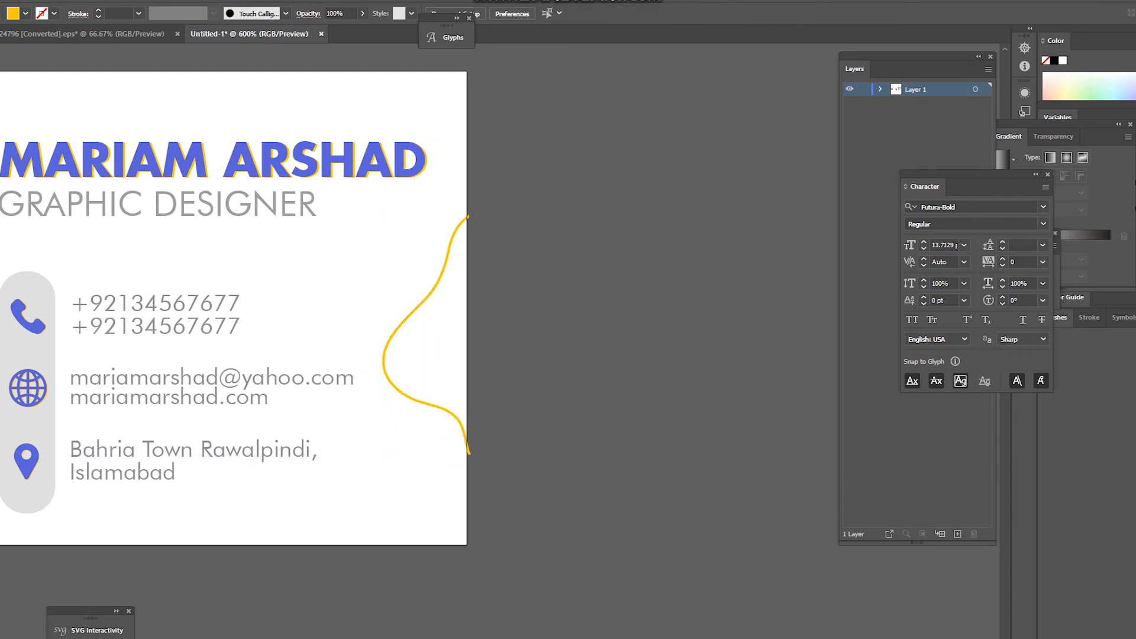
key("ctrl+plus")
left_click(465, 431)
key("ctrl+plus")
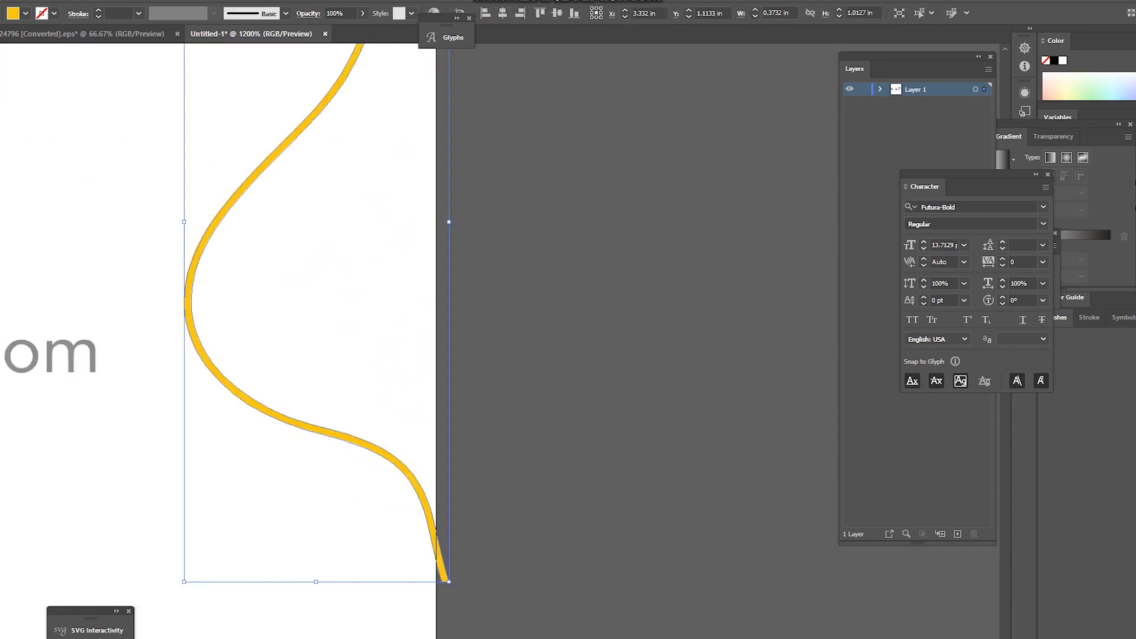
left_click_drag(449, 222, 436, 223)
key("ctrl+shift+a")
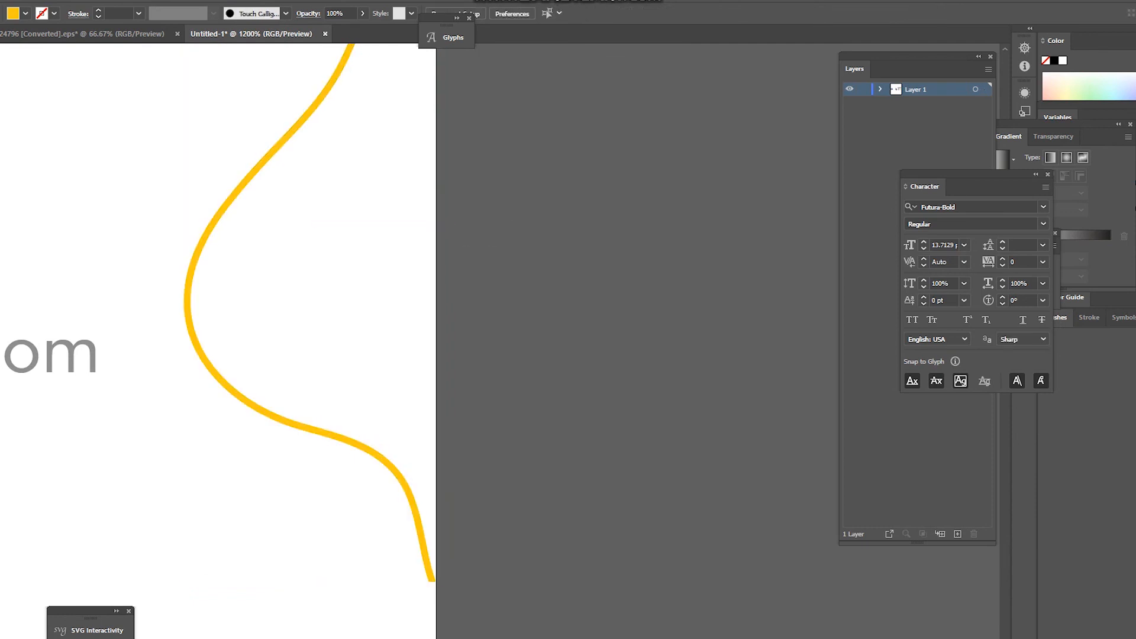
key("ctrl+minus")
key("ctrl+minus")
key("ctrl+minus")
key("ctrl+minus")
Step: Move the wave curve down slightly and pull its tip's bottom-left corner point downward
left_click_drag(443, 457, 444, 477)
key("ctrl+plus")
key("ctrl+plus")
key("ctrl+plus")
key("ctrl+plus")
key("ctrl+plus")
key("ctrl+plus")
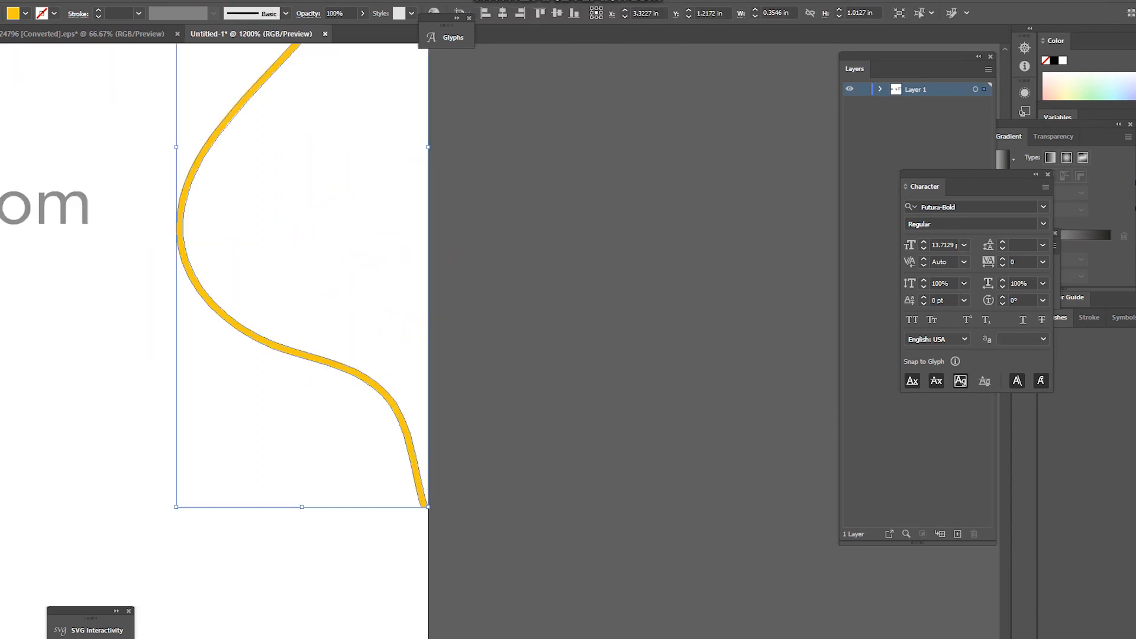
key("ctrl+plus")
key("ctrl+plus")
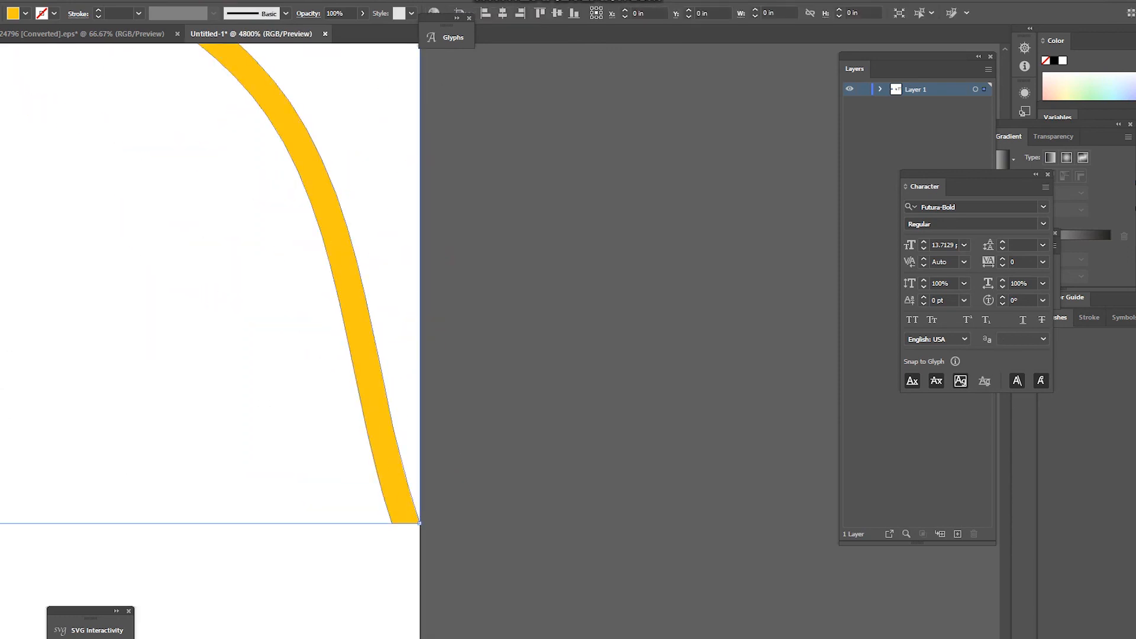
key("ctrl+minus")
key("ctrl+minus")
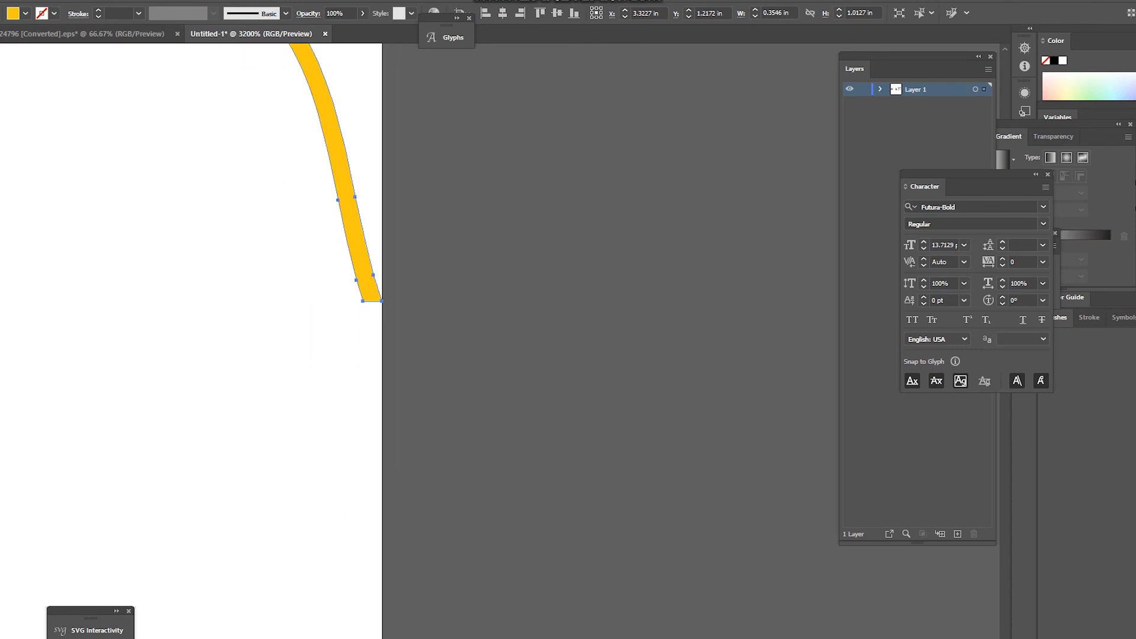
key("ctrl+plus")
key("ctrl+plus")
key("ctrl+plus")
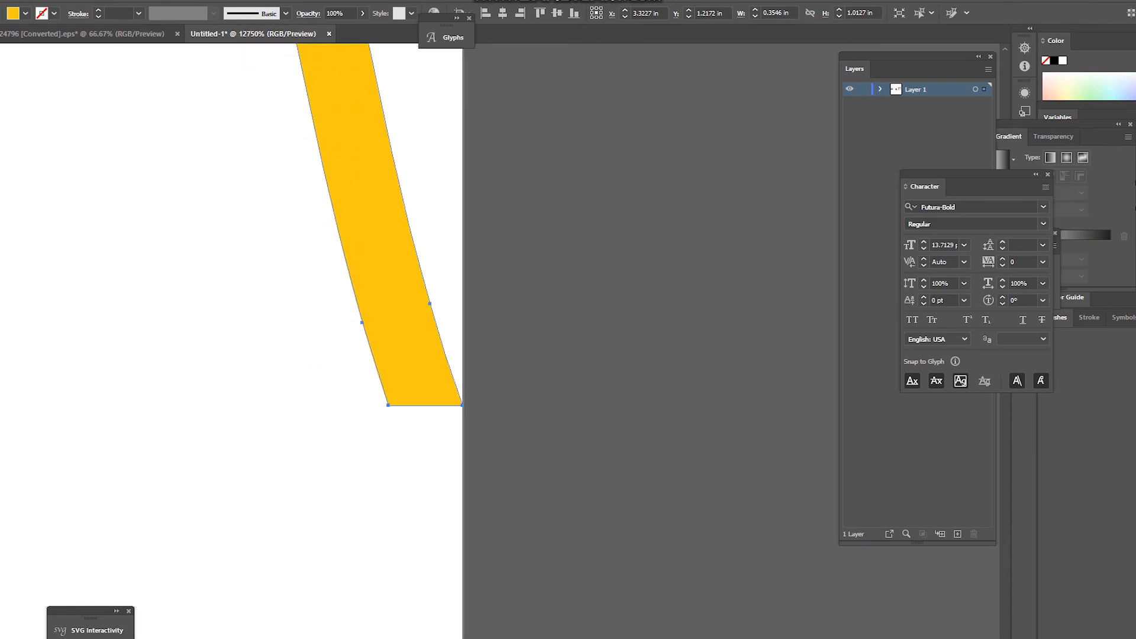
left_click(414, 414)
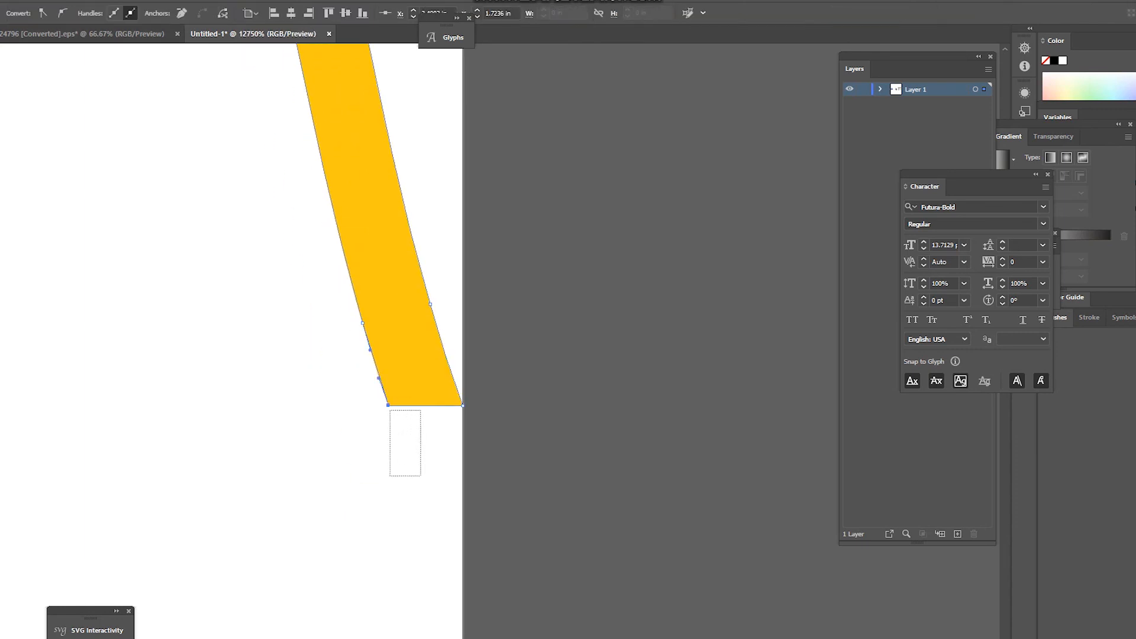
left_click_drag(388, 405, 409, 477)
left_click(487, 204)
scroll(468, 192, "down", 3)
scroll(468, 178, "up", 3)
Step: Stretch the curve's tip out so it meets the name card's edge exactly
left_click_drag(414, 154, 372, 545)
left_click_drag(414, 207, 379, 461)
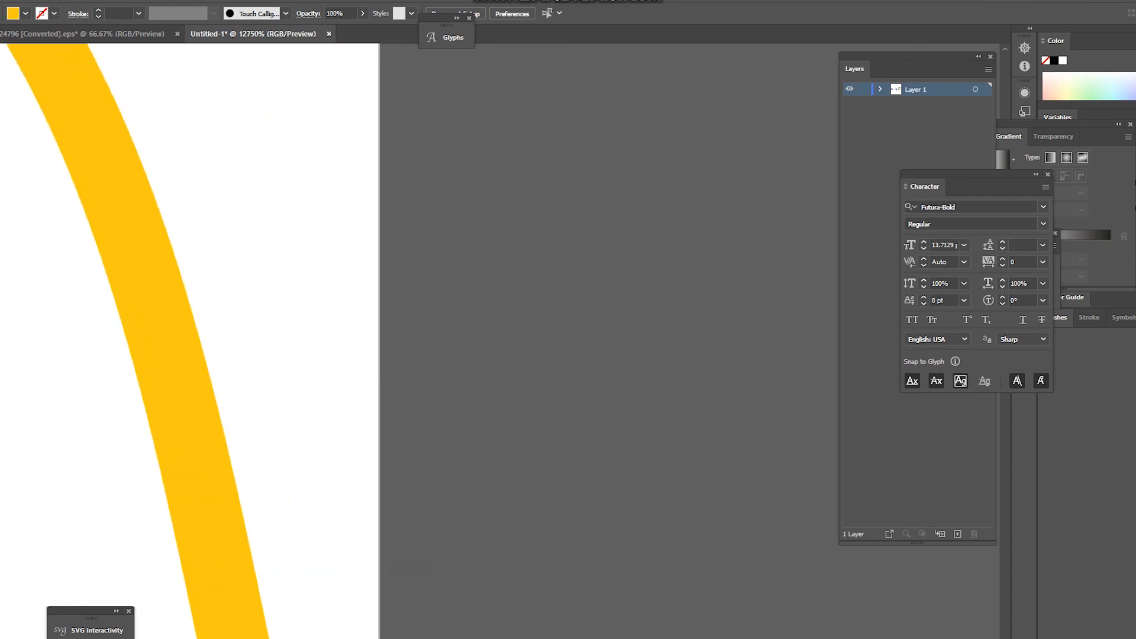
left_click_drag(379, 189, 444, 521)
left_click_drag(390, 154, 430, 568)
scroll(344, 237, "down", 5)
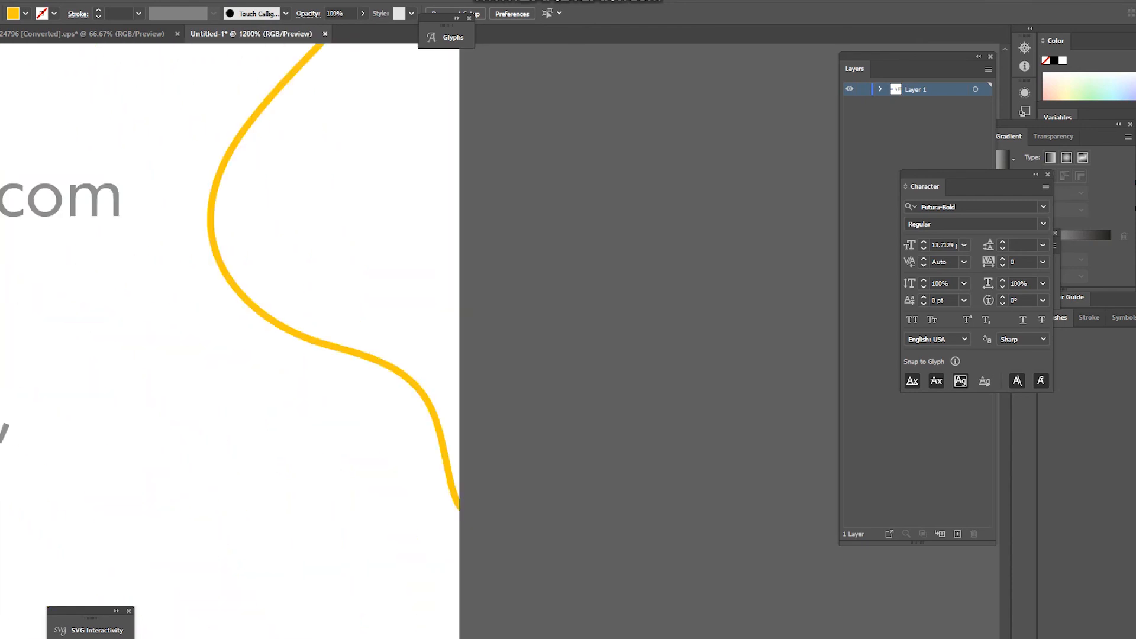
left_click_drag(44, 215, 17, 629)
scroll(413, 206, "up", 7)
left_click_drag(629, 354, 311, 397)
left_click(325, 237)
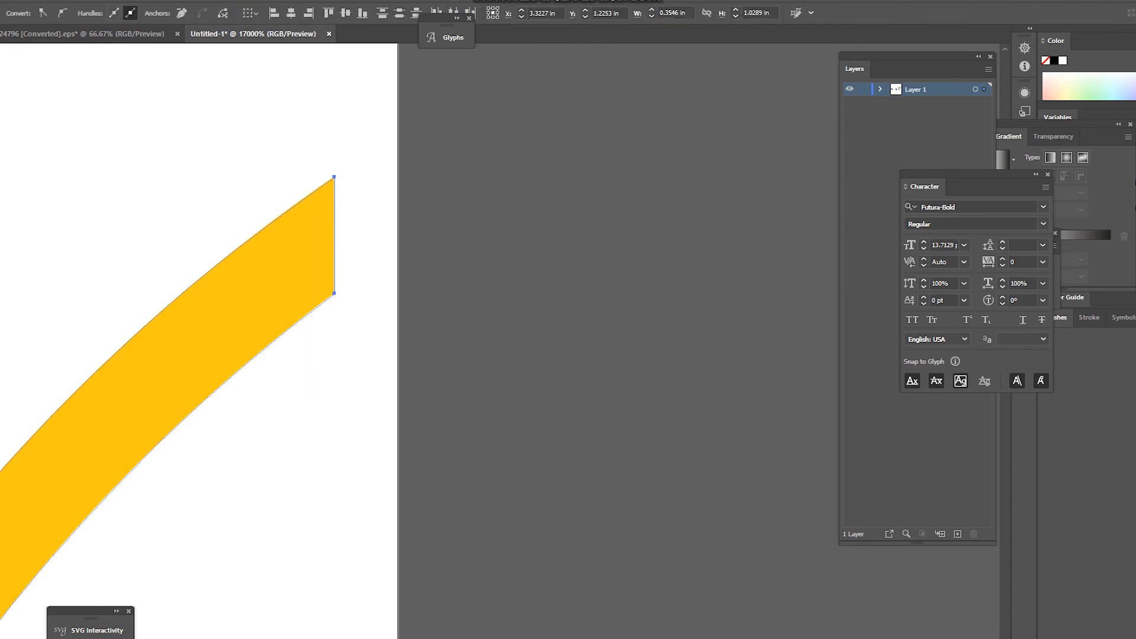
left_click_drag(334, 293, 398, 281)
left_click(480, 253)
scroll(473, 248, "down", 8)
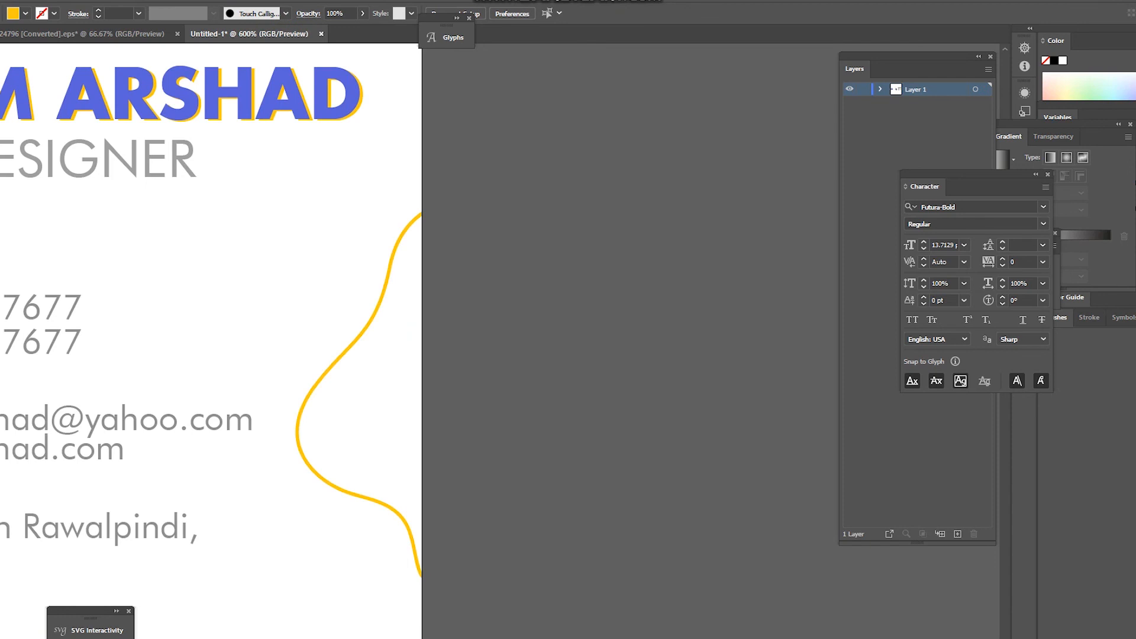
scroll(494, 343, "down", 4)
scroll(592, 347, "down", 3)
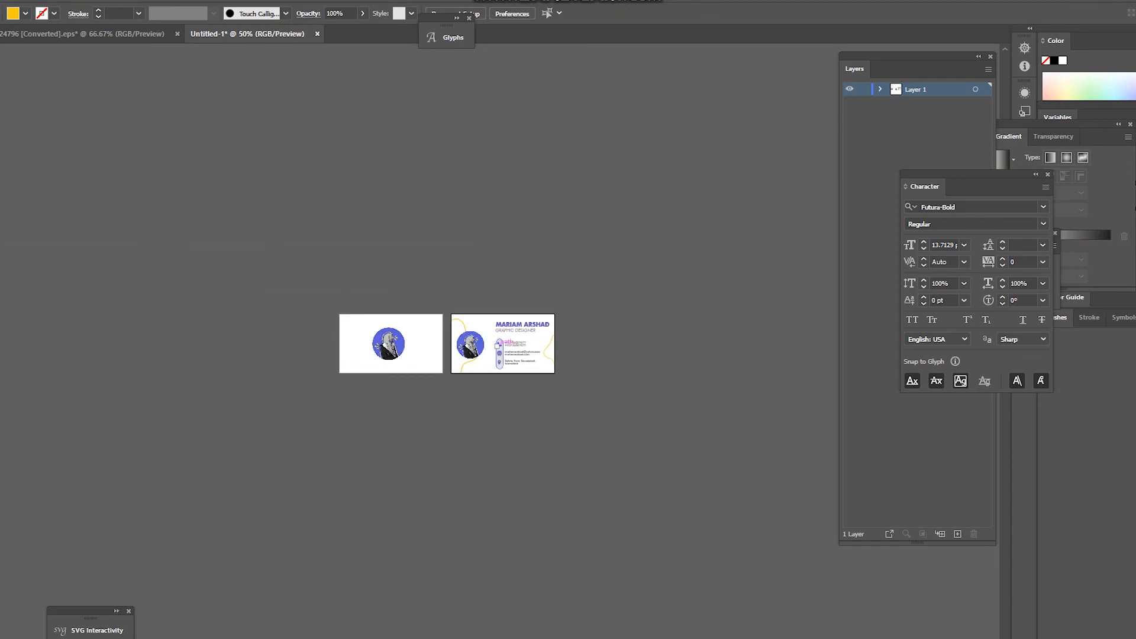
Step: Bring the wavy blob from the shapes document, rotate it about 35° counter-clockwise, and enlarge it around the photo
scroll(497, 346, "up", 3)
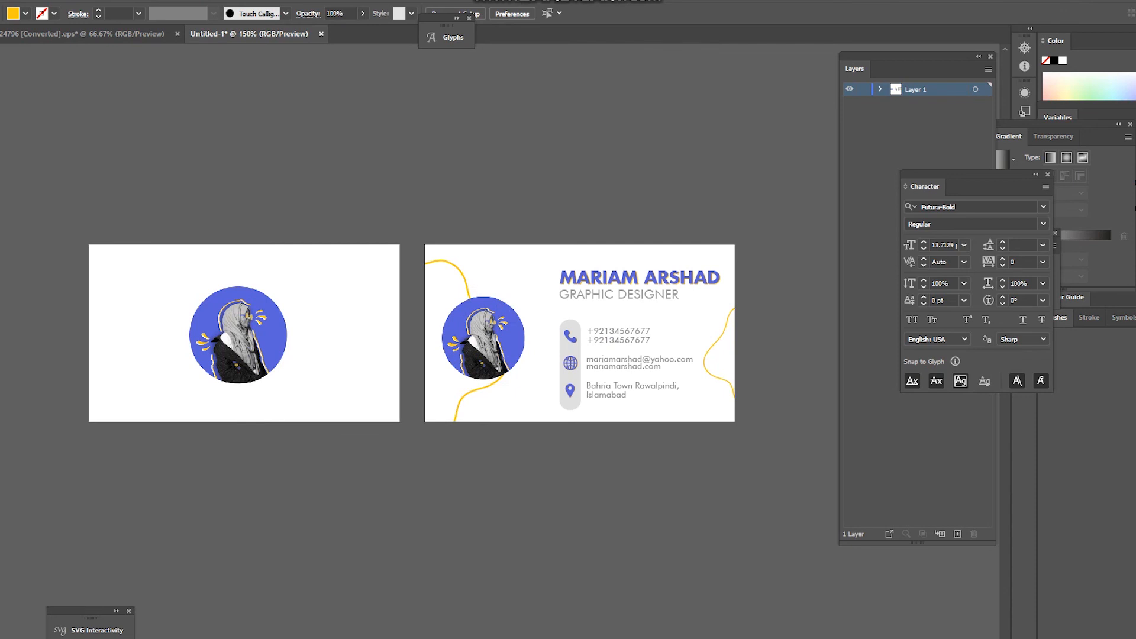
left_click(457, 271)
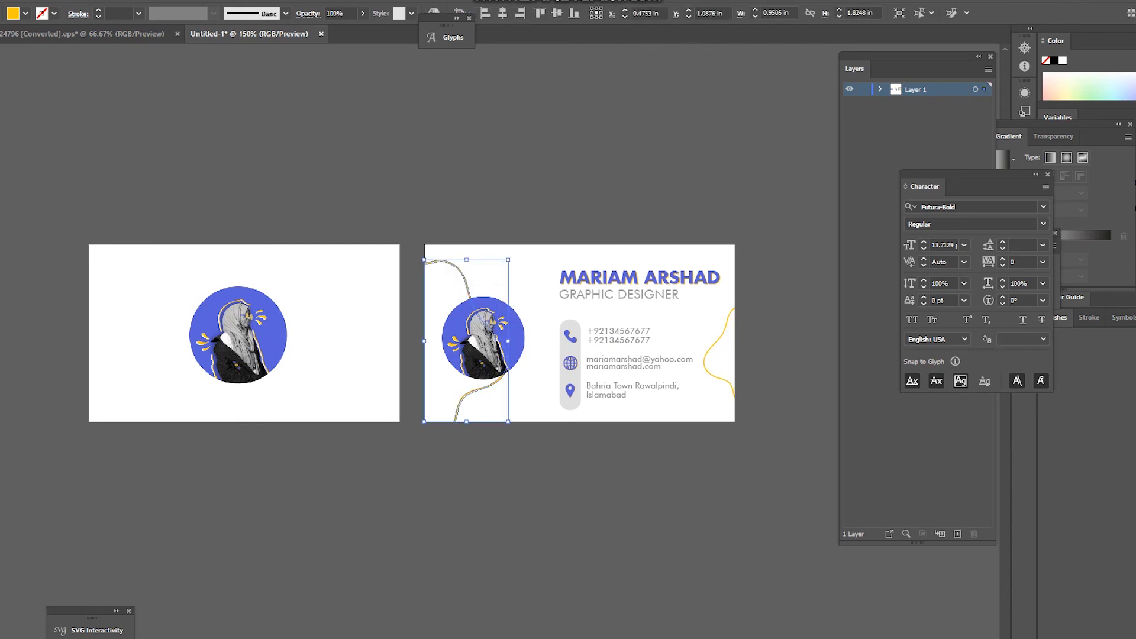
key("ctrl+Tab")
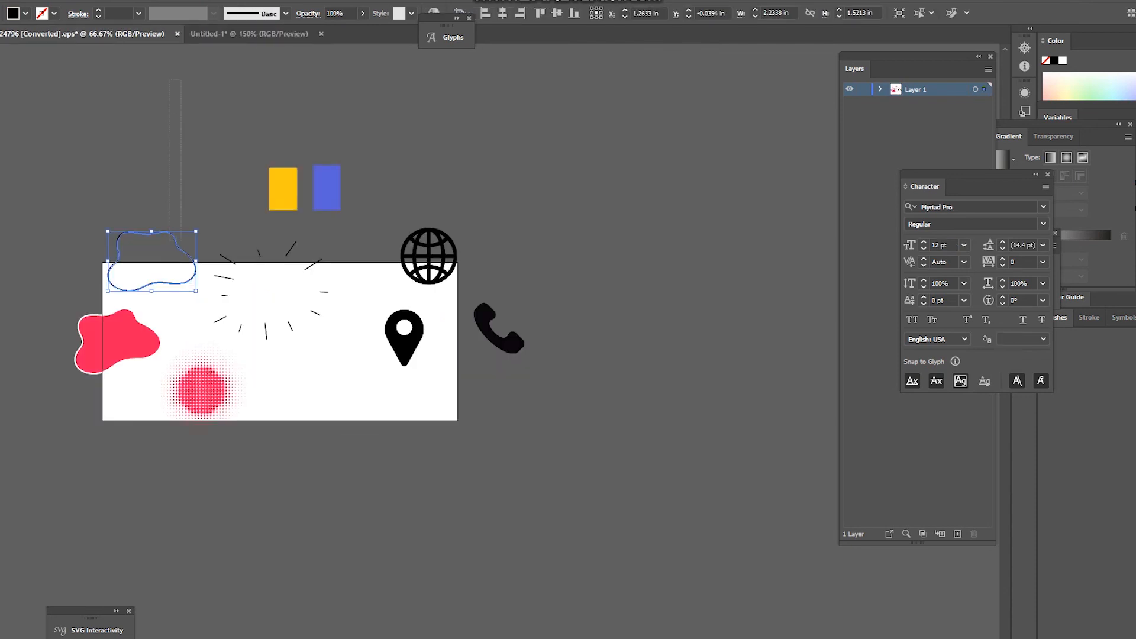
scroll(278, 344, "up", 5)
left_click_drag(151, 417, 248, 340)
scroll(249, 340, "down", 1)
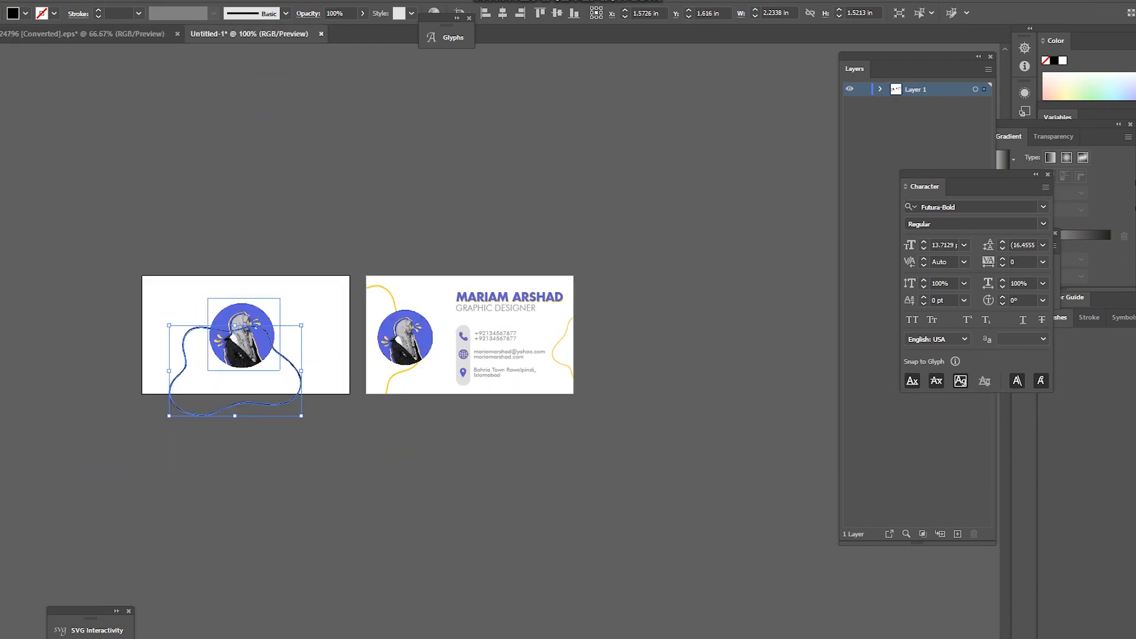
scroll(187, 376, "up", 2)
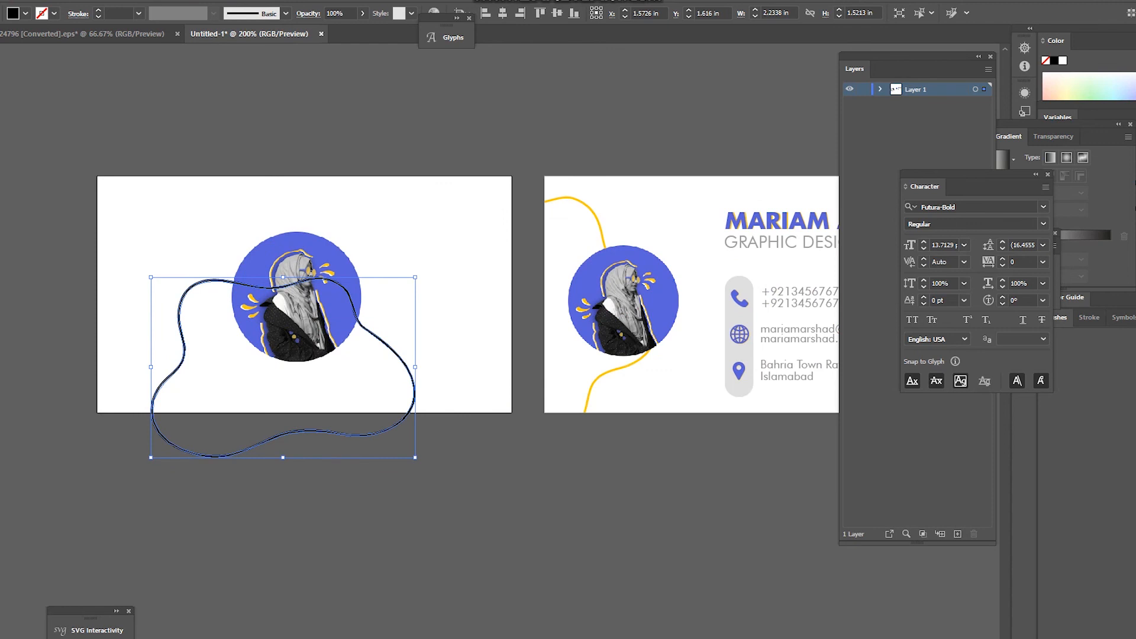
left_click_drag(148, 465, 210, 583)
left_click_drag(443, 365, 444, 320)
Step: Give the blob outline the back curve's yellow stroke with the Eyedropper
left_click(439, 373)
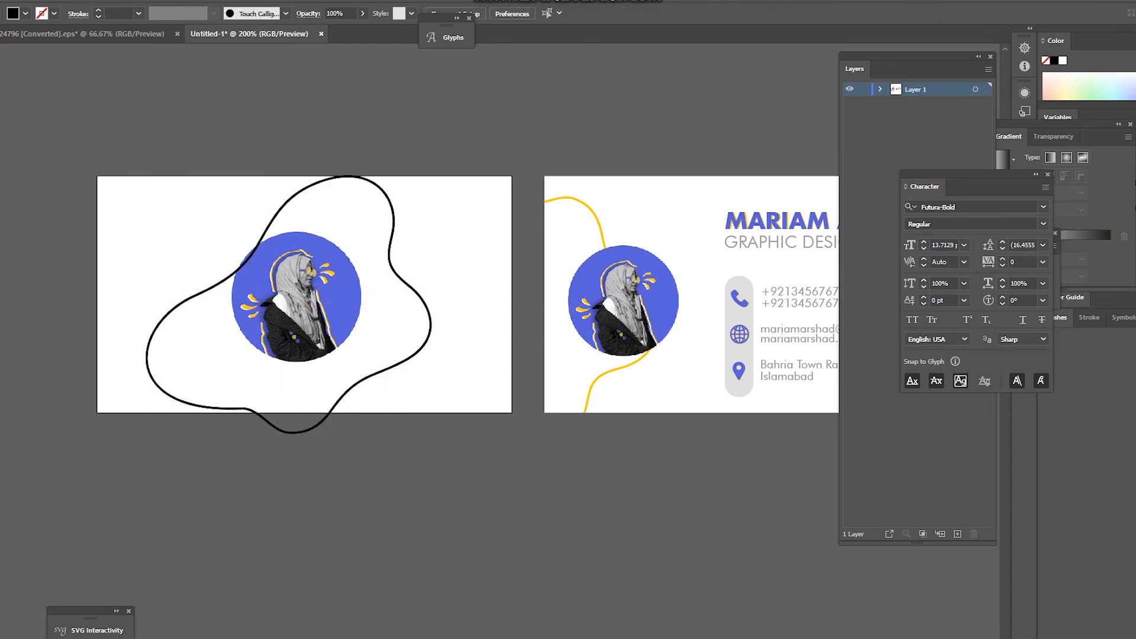
scroll(391, 386, "down", 2)
scroll(402, 329, "up", 2)
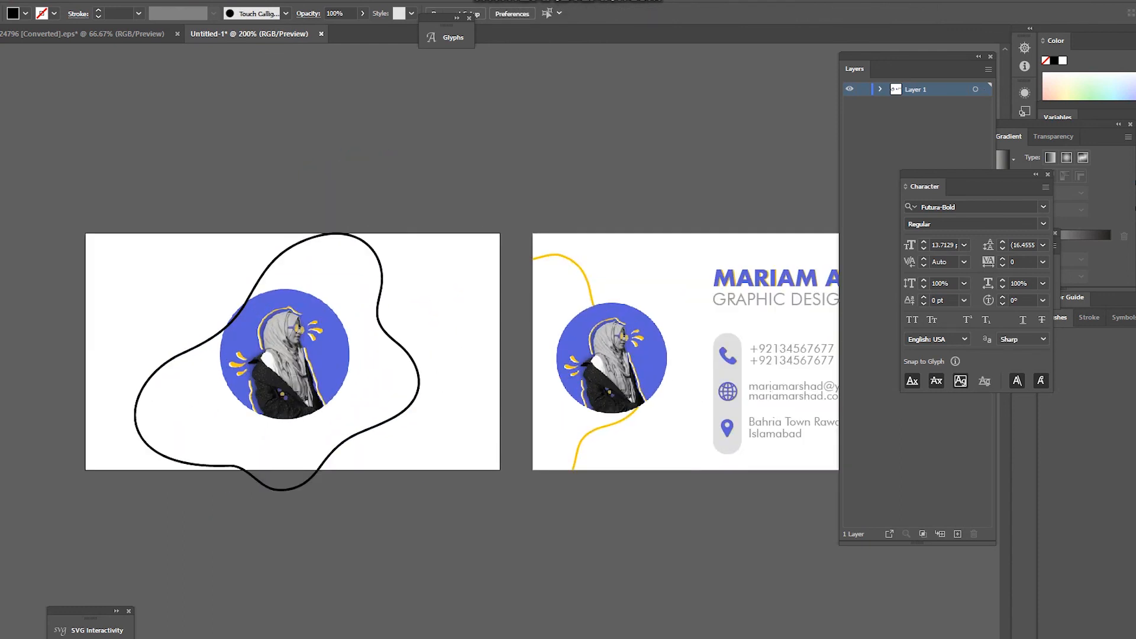
left_click(418, 372)
key("i")
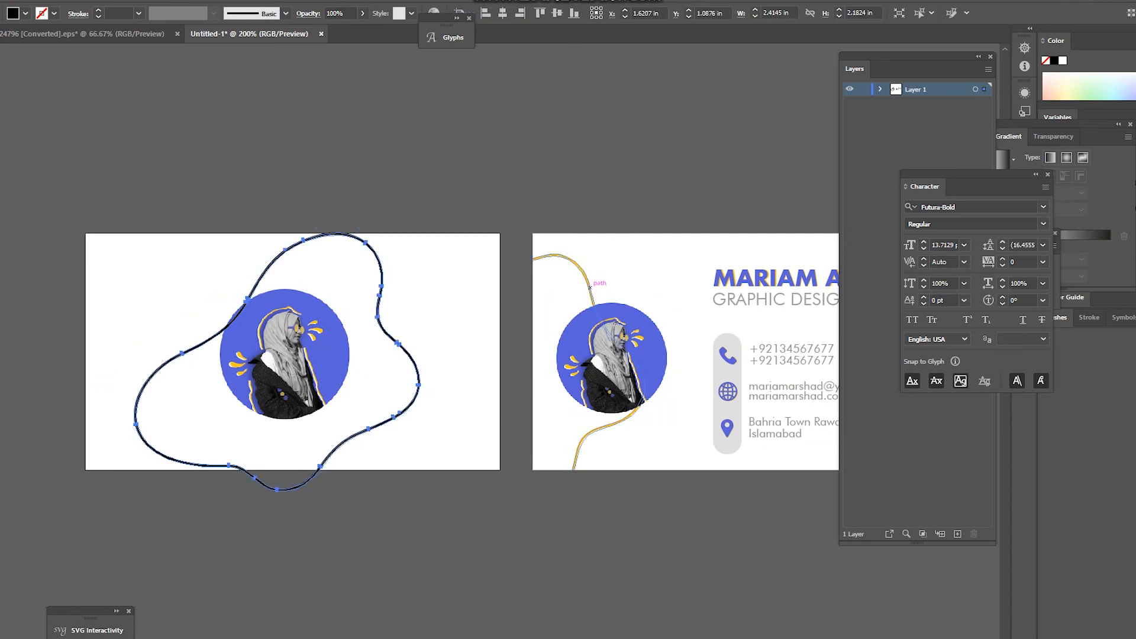
left_click(590, 287)
scroll(397, 268, "down", 2)
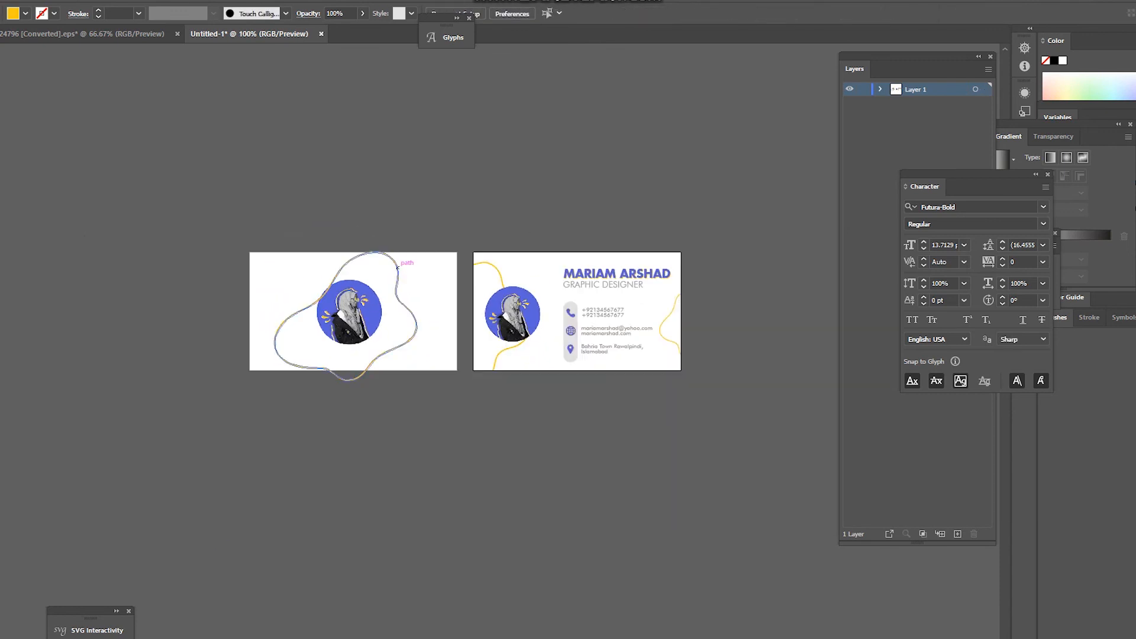
scroll(339, 273, "up", 3)
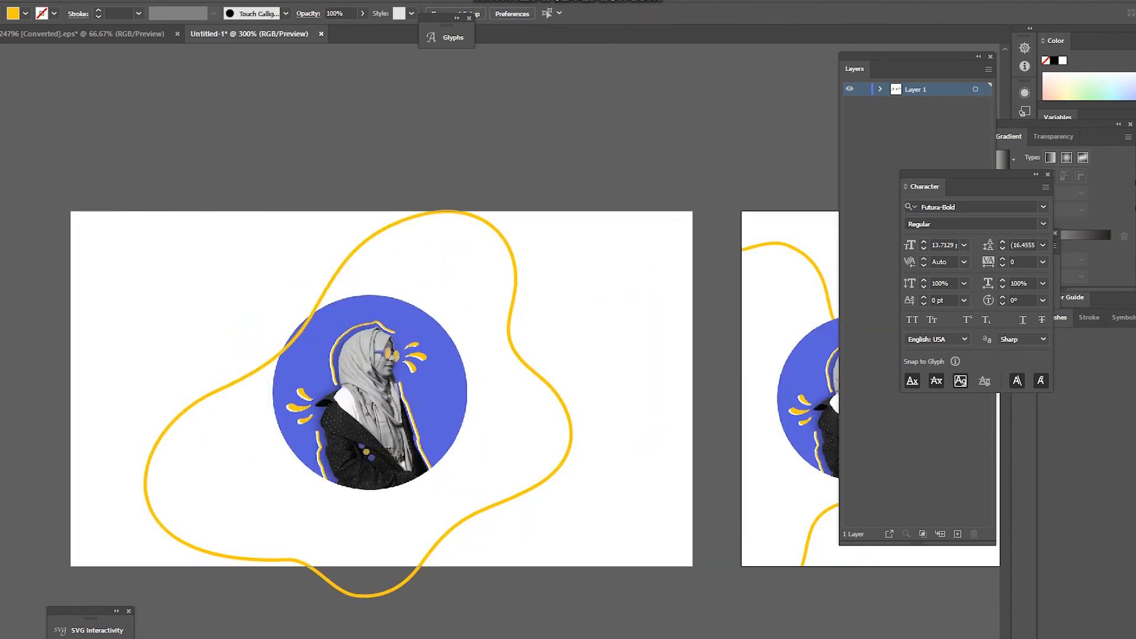
Step: Send the yellow blob outline behind the photo circle
key("v")
left_click(347, 257)
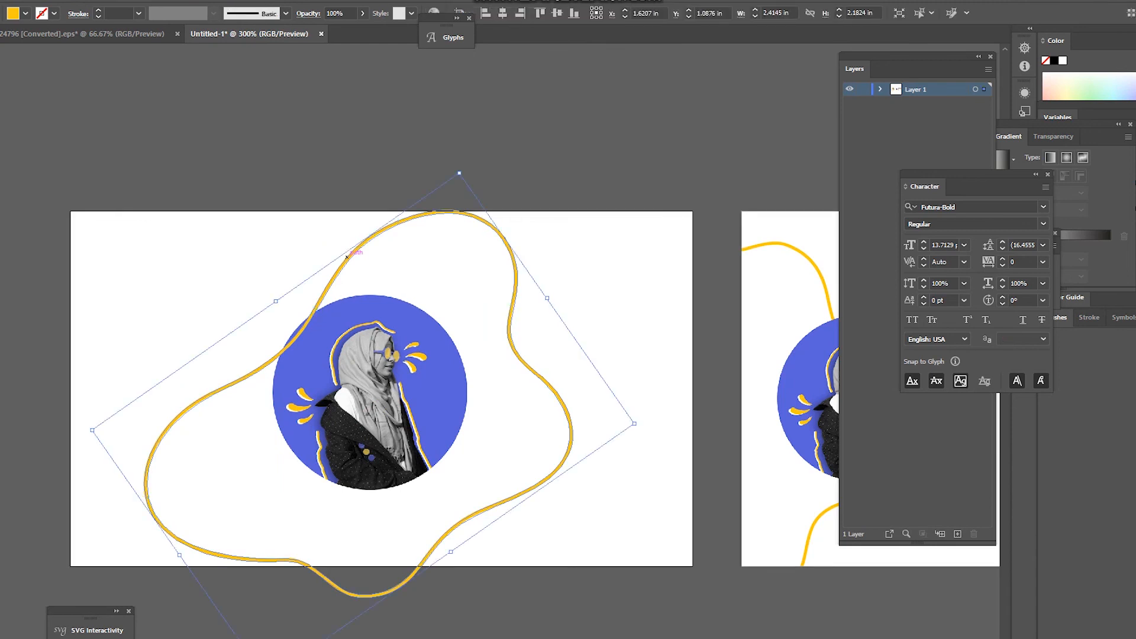
key("ctrl+shift+bracketleft")
key("a")
key("v")
left_click(308, 237)
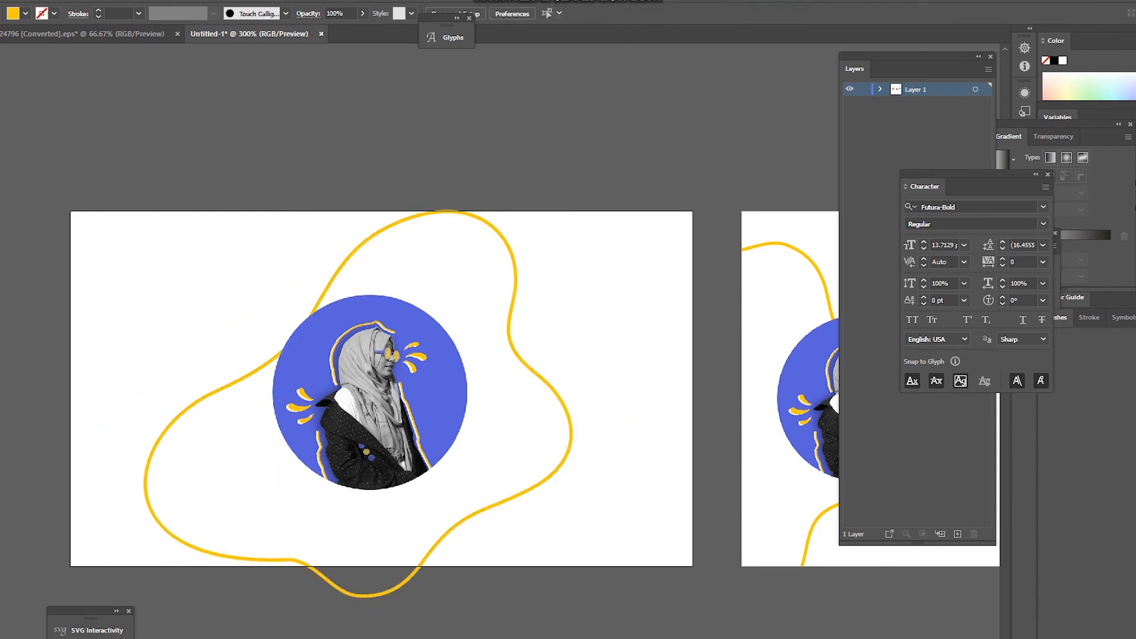
scroll(426, 230, "down", 2)
scroll(410, 272, "up", 1)
scroll(408, 275, "up", 1)
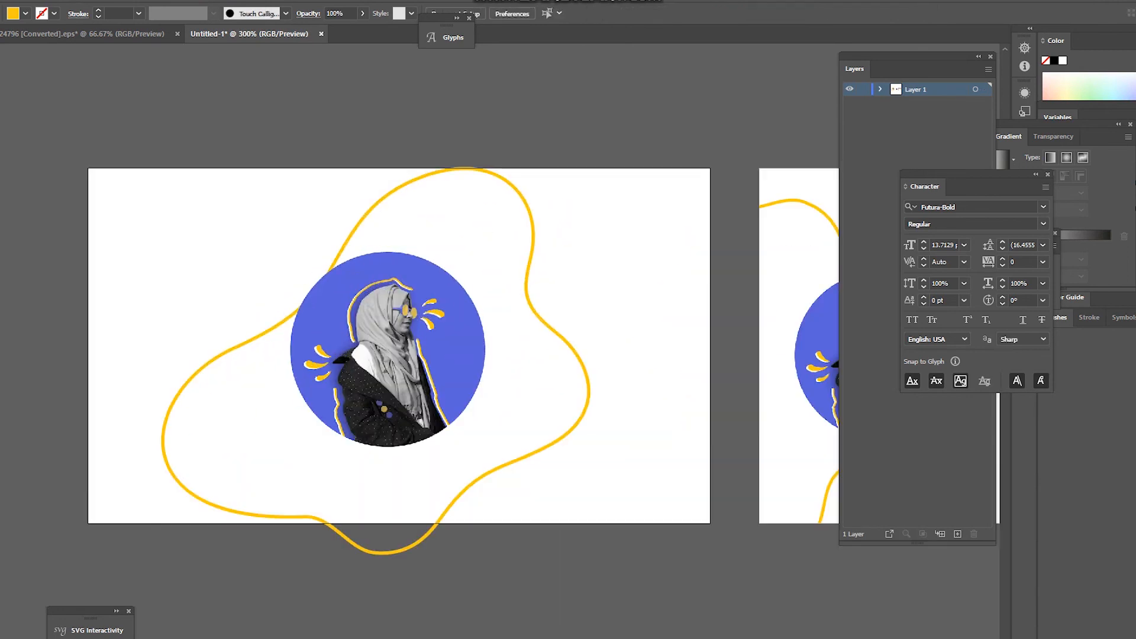
scroll(489, 408, "down", 2)
scroll(420, 415, "up", 1)
left_click(477, 472)
scroll(479, 482, "up", 1)
Step: Trim the blob's overhang below the front card using a covering rectangle and Shape Builder
key("ctrl+h")
left_click_drag(238, 469, 687, 553)
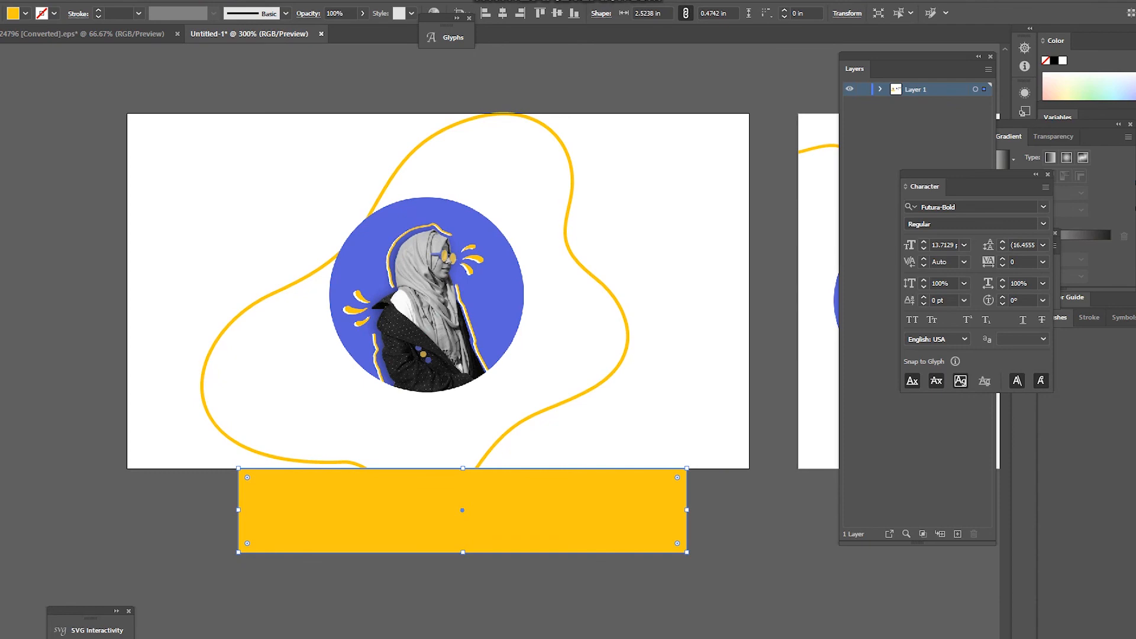
left_click(208, 352, "shift")
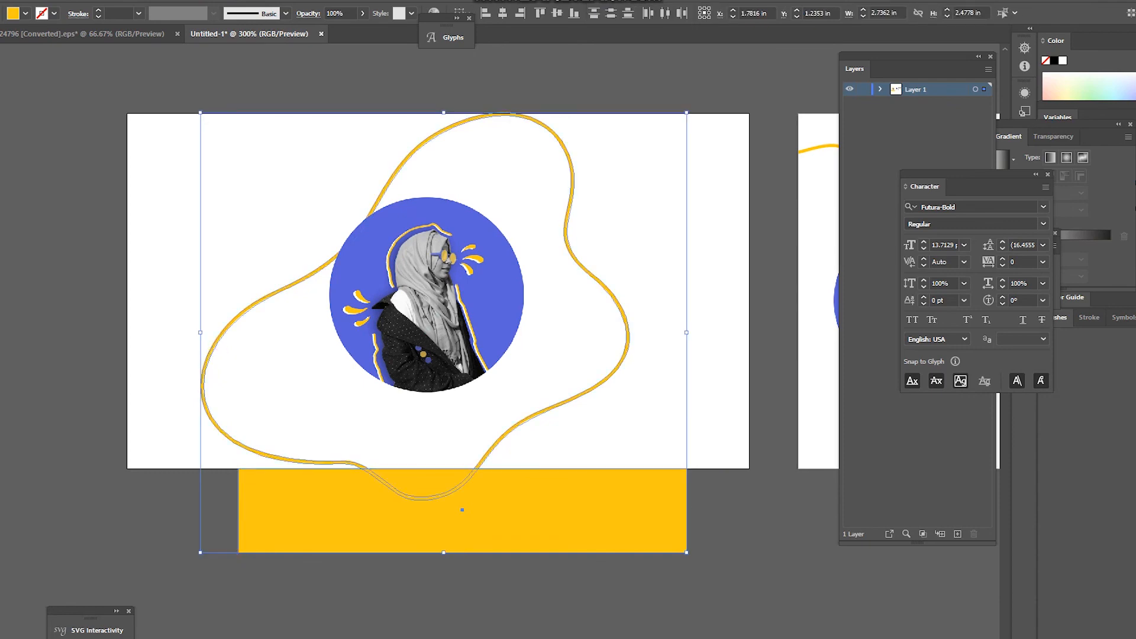
key("shift+m")
left_click_drag(370, 487, 521, 507)
left_click_drag(421, 512, 421, 481)
Step: Reshape the blob's arc near the card's top edge by adjusting an anchor's curve handle
key("ctrl+minus")
key("ctrl+plus")
key("ctrl+plus")
key("ctrl+plus")
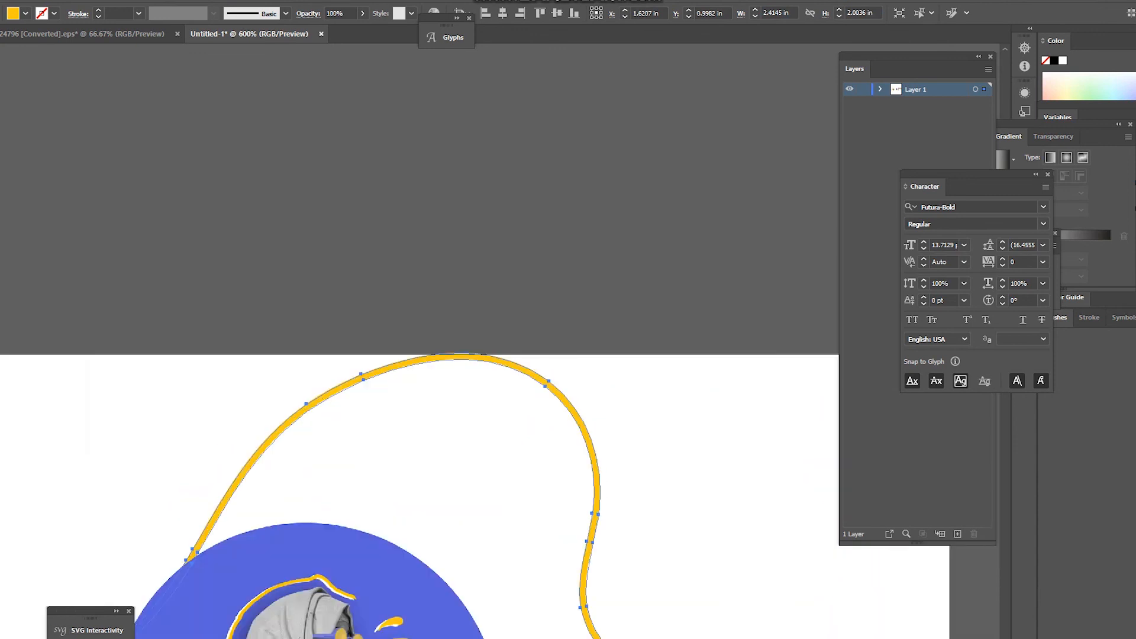
key("ctrl+plus")
key("ctrl+plus")
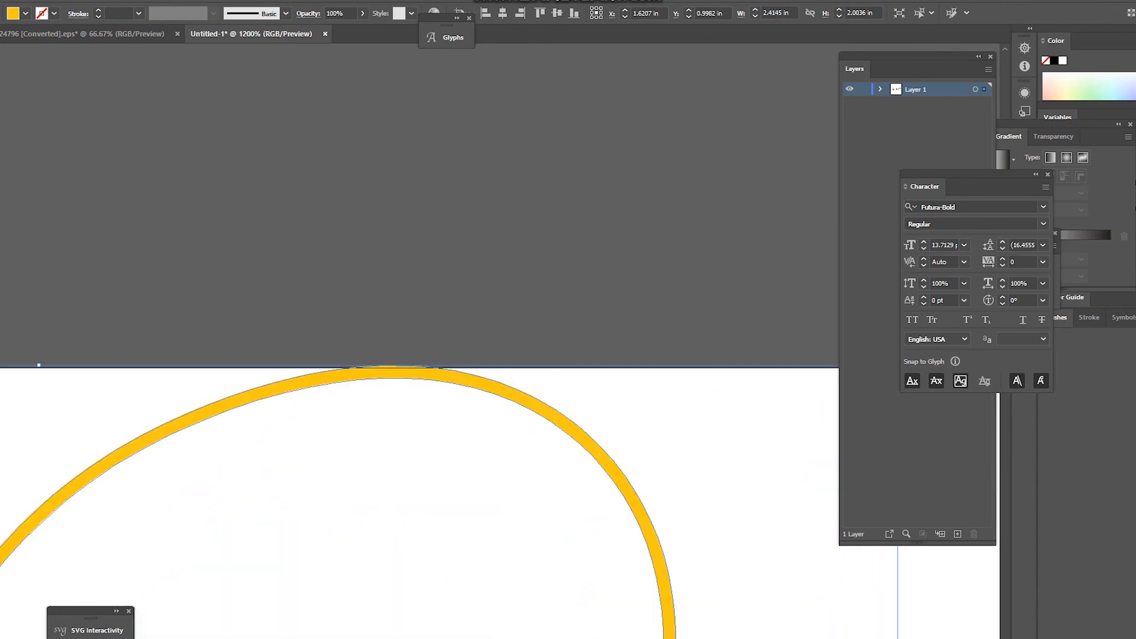
key("ctrl+plus")
key("ctrl+plus")
key("ctrl+plus")
key("ctrl+plus")
key("ctrl+plus")
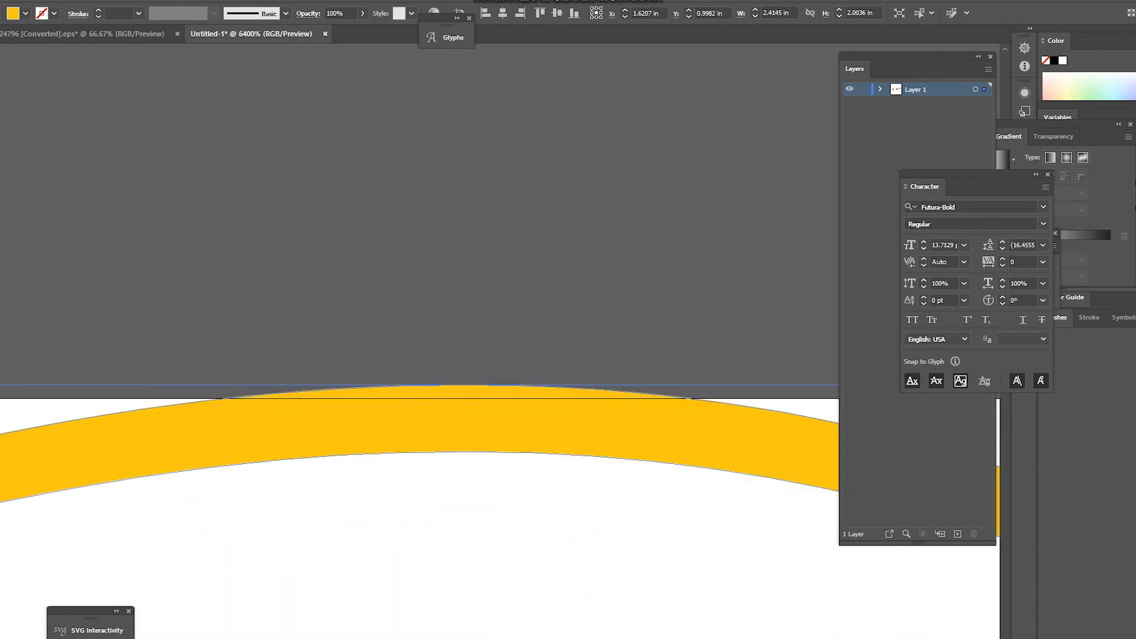
key("ctrl+minus")
key("ctrl+minus")
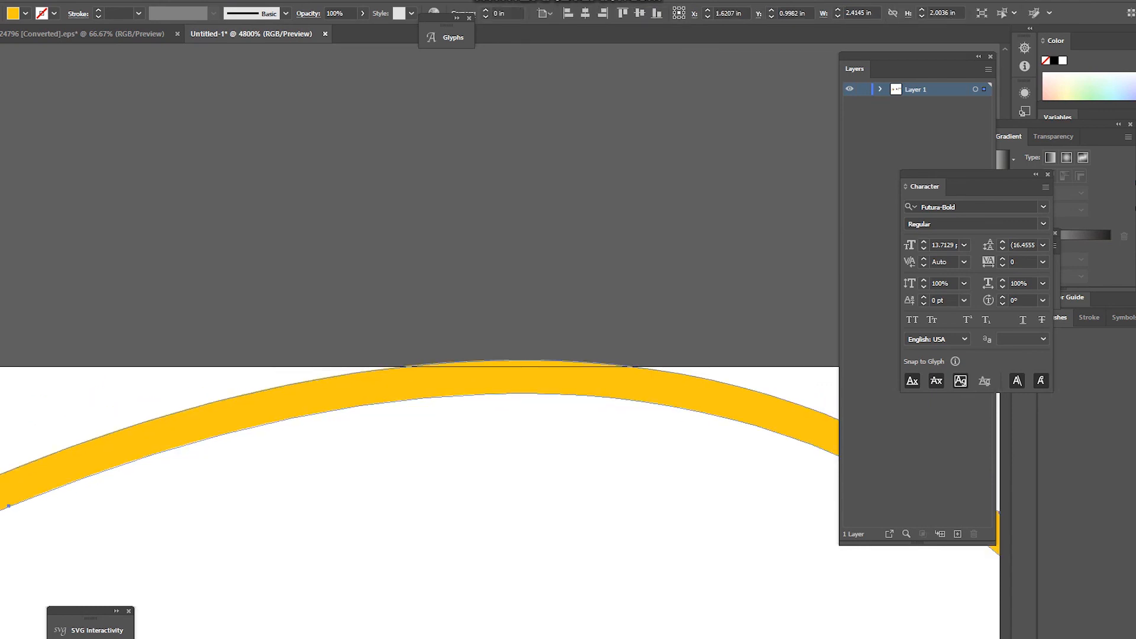
key("ctrl+plus")
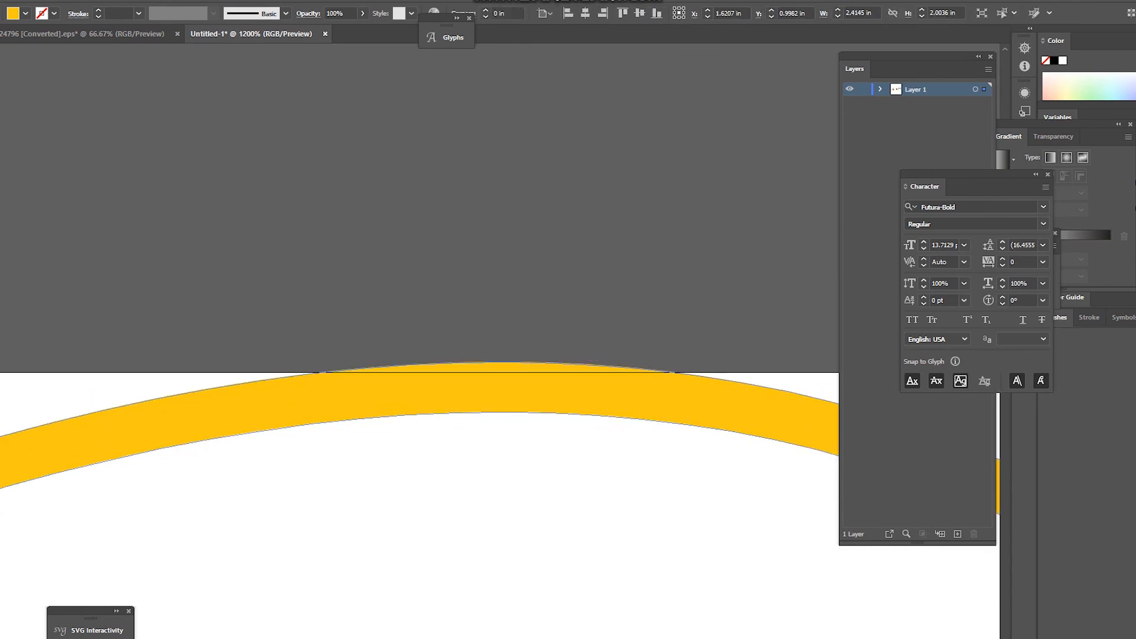
scroll(401, 318, "down", 2)
scroll(450, 327, "up", 5)
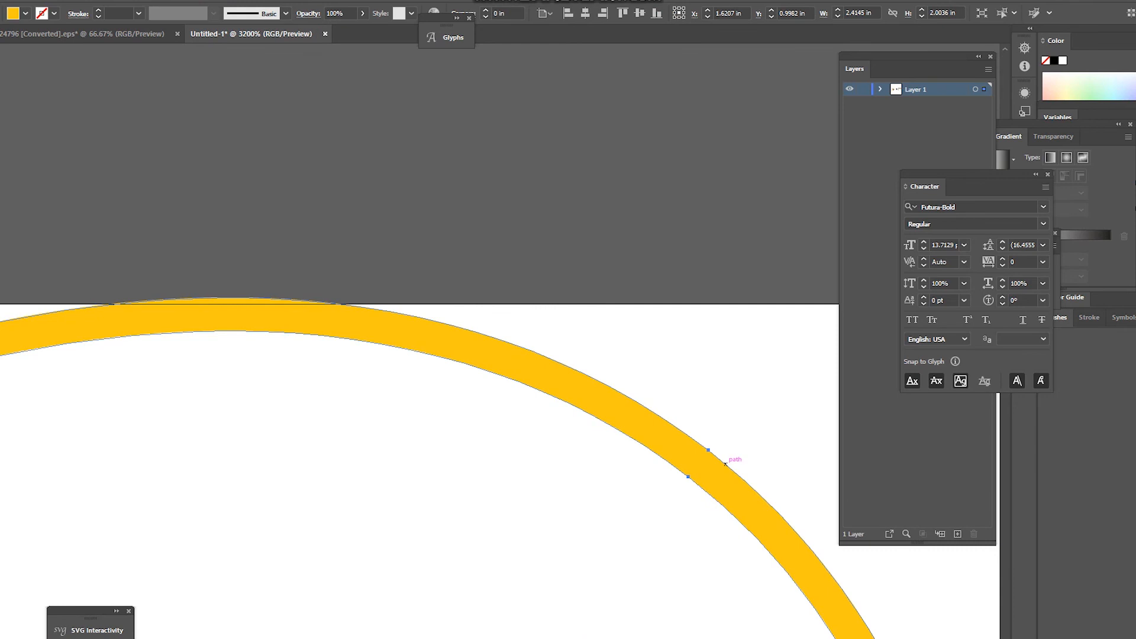
left_click(709, 449)
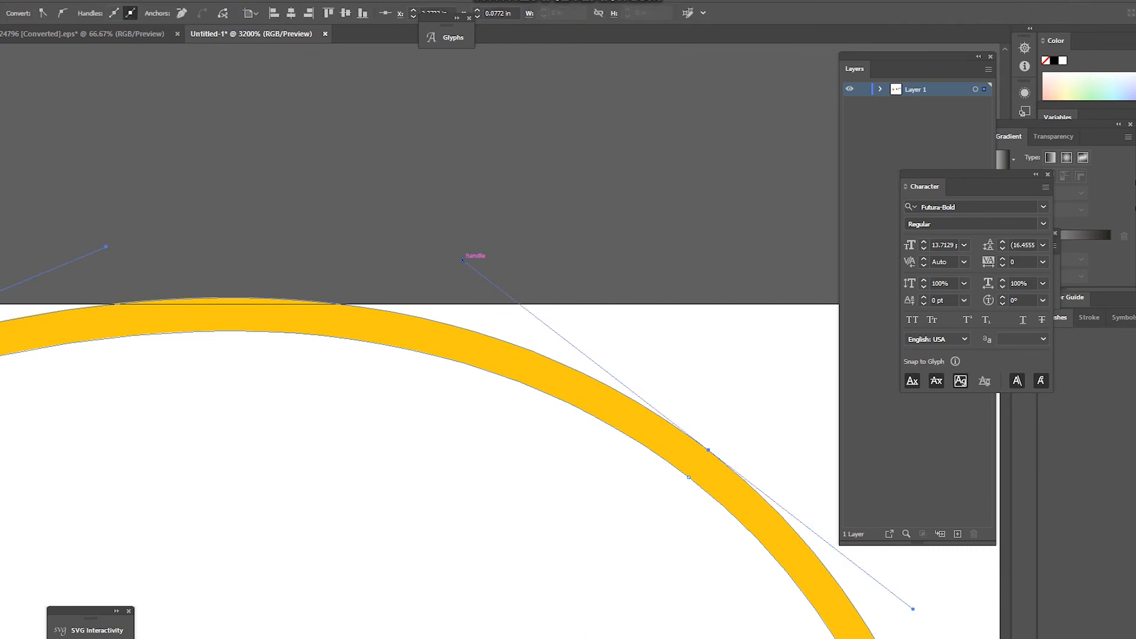
left_click_drag(462, 259, 499, 279)
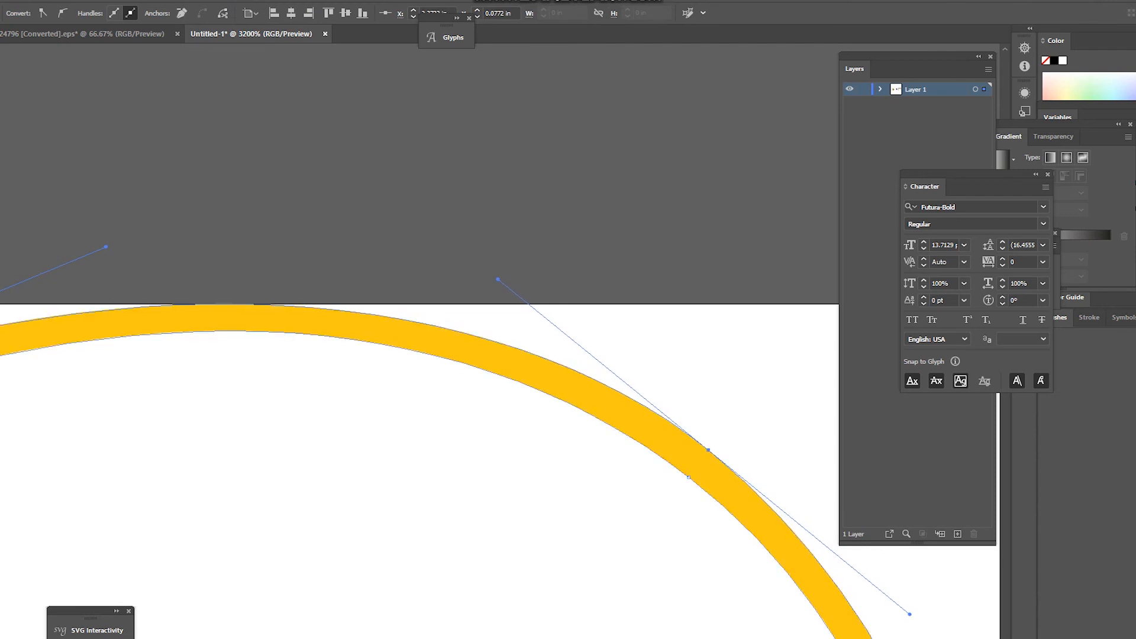
left_click(528, 258)
scroll(306, 231, "down", 4)
key("ctrl+alt+0")
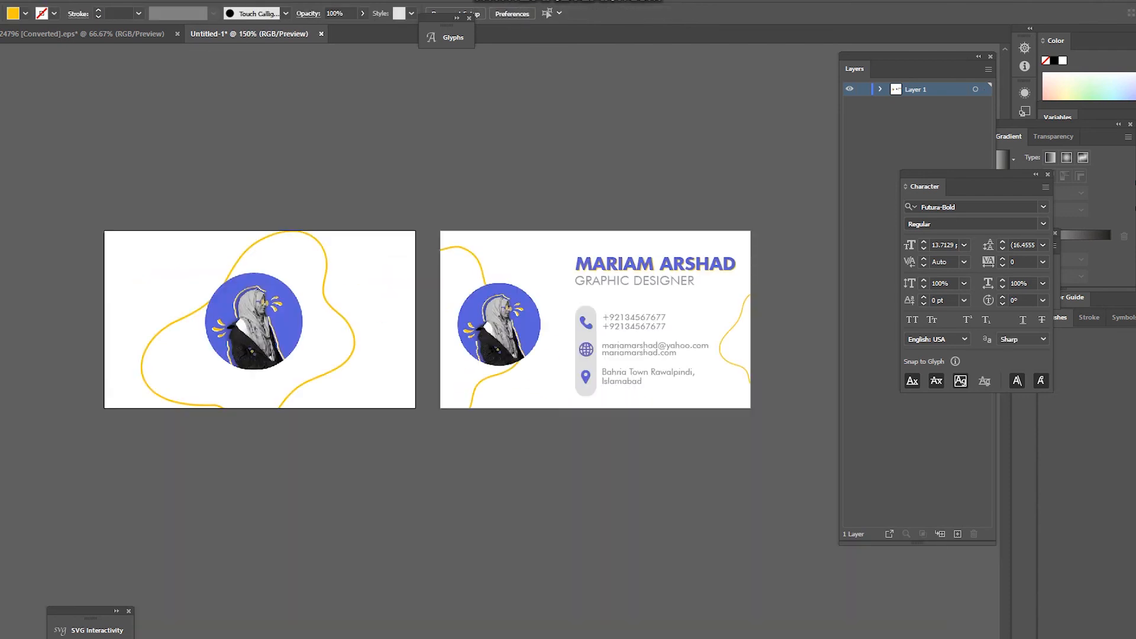
scroll(264, 350, "down", 3)
scroll(264, 349, "up", 5)
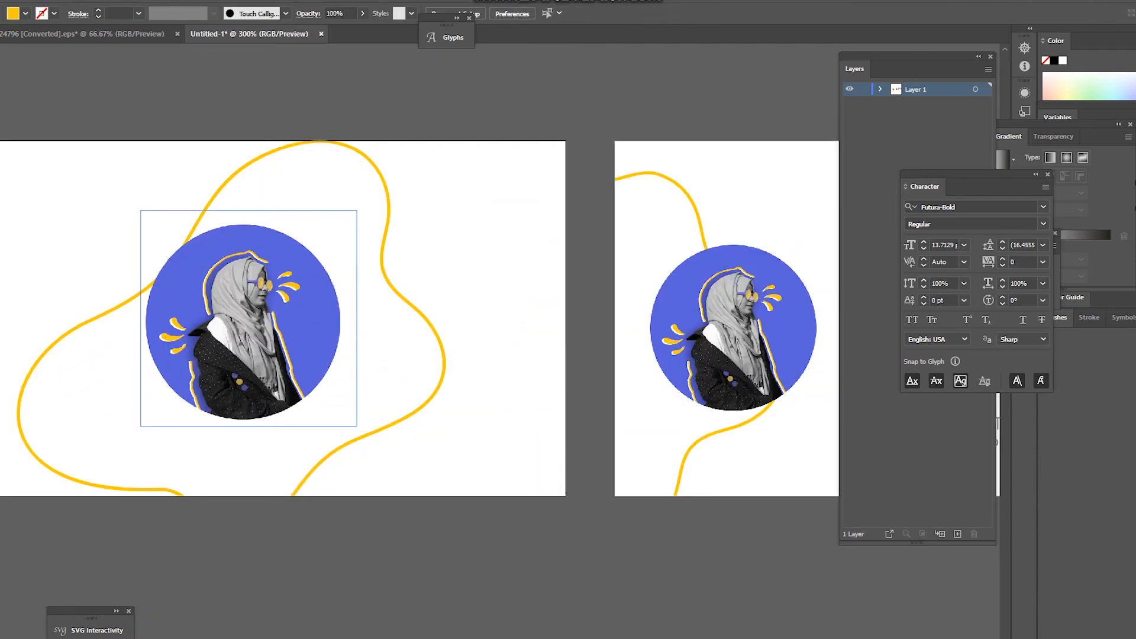
left_click(320, 461)
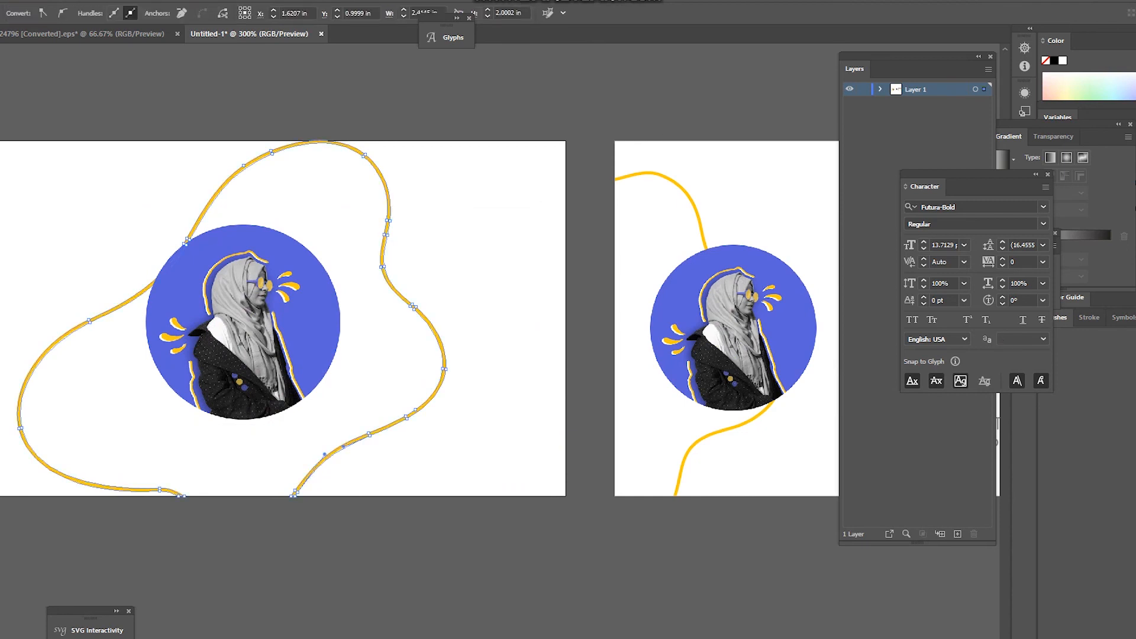
key("v")
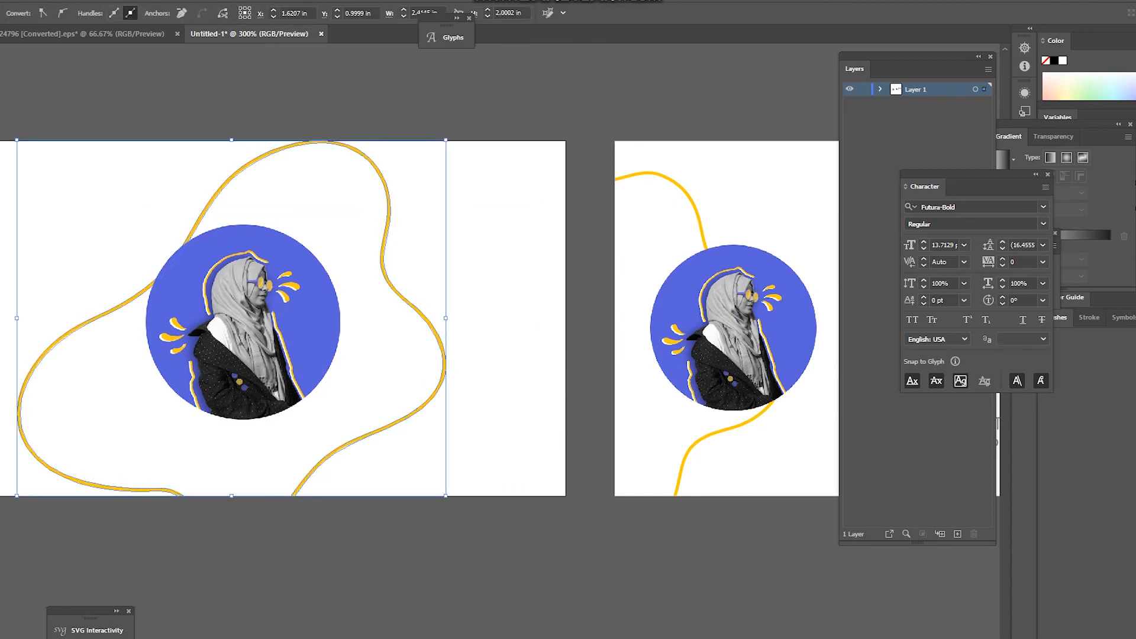
left_click(379, 443)
scroll(377, 435, "down", 2)
scroll(363, 430, "down", 1)
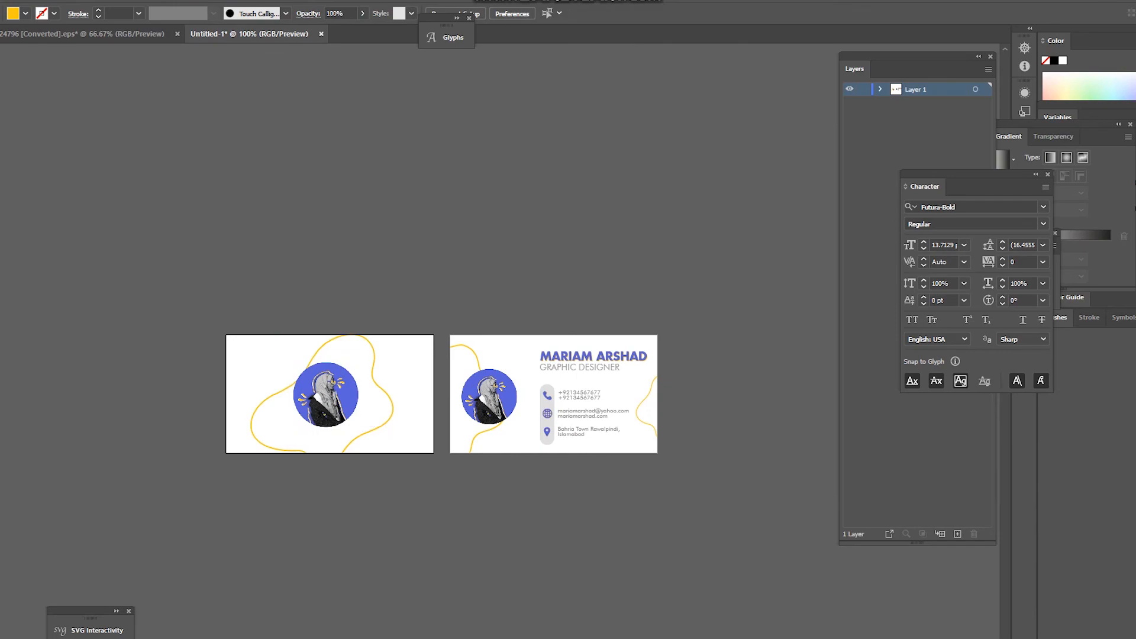
scroll(682, 423, "up", 1)
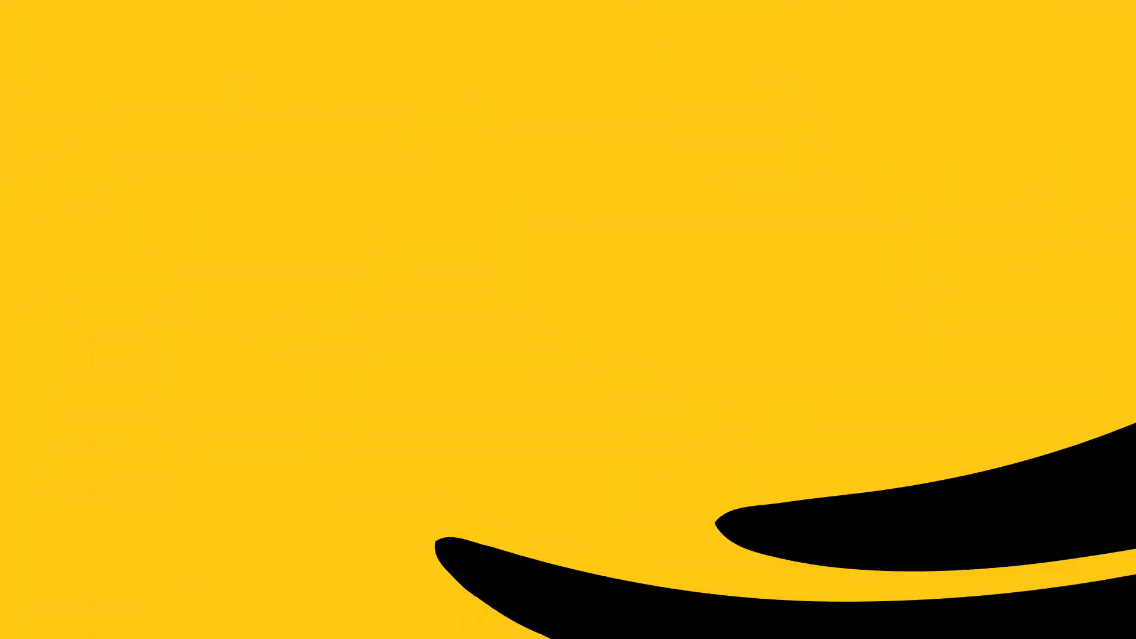